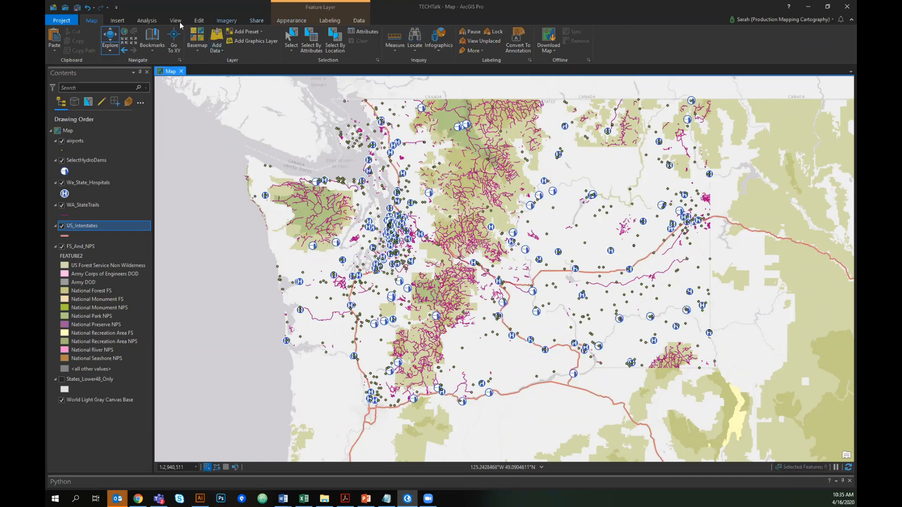
- Create a new style named IdahoStyle in the Desktop folder
{"action": "left_click", "coordinate": [118, 21]}
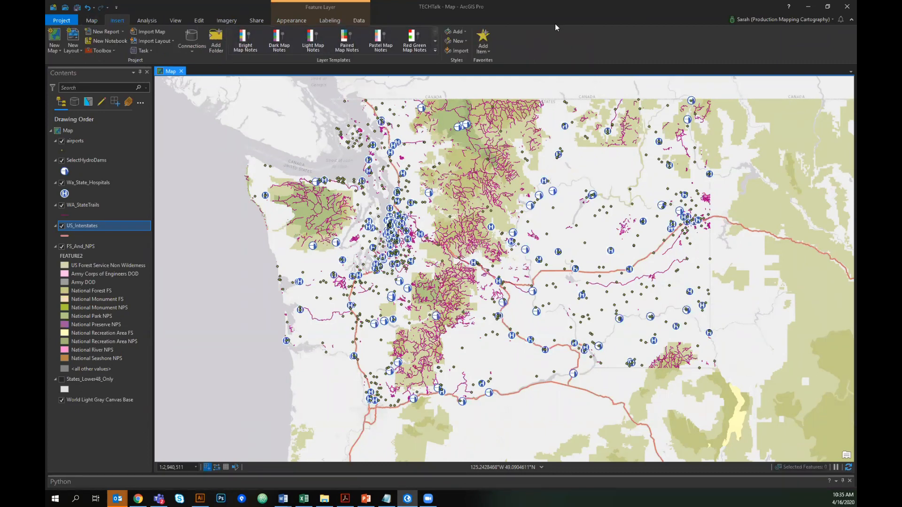
{"action": "left_click", "coordinate": [465, 42]}
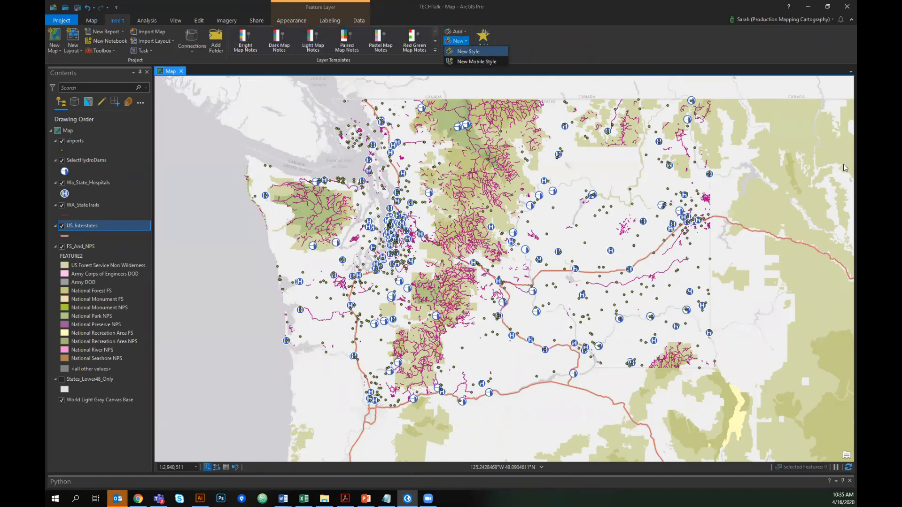
{"action": "left_click", "coordinate": [469, 51]}
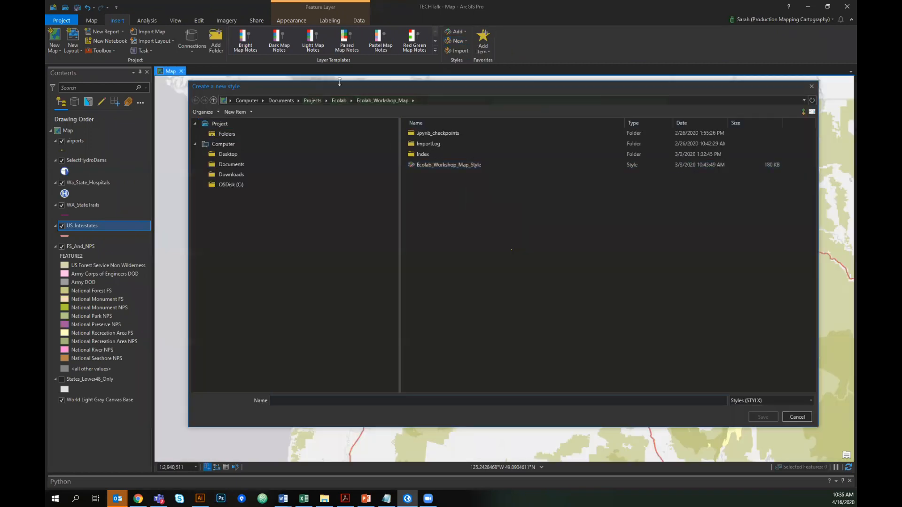
{"action": "left_click", "coordinate": [313, 100]}
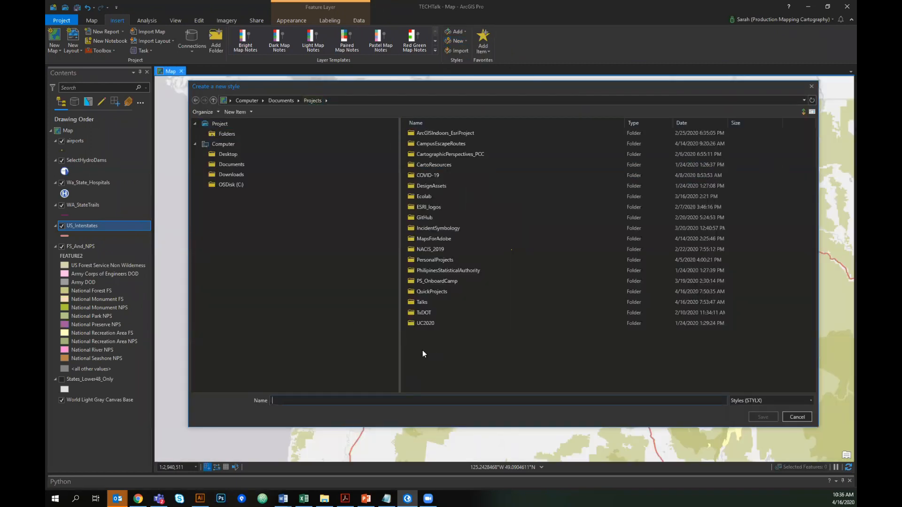
{"action": "left_click", "coordinate": [235, 154]}
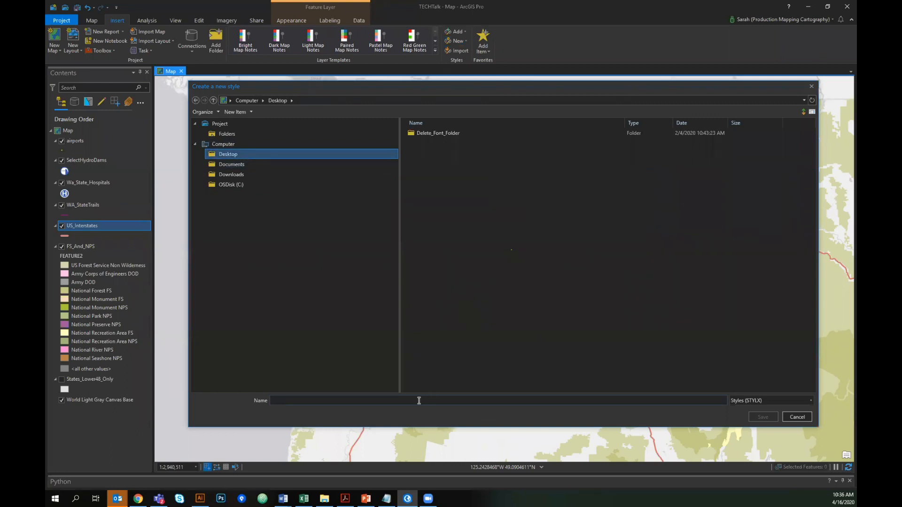
{"action": "left_click", "coordinate": [419, 401]}
{"action": "type", "text": "Idah"}
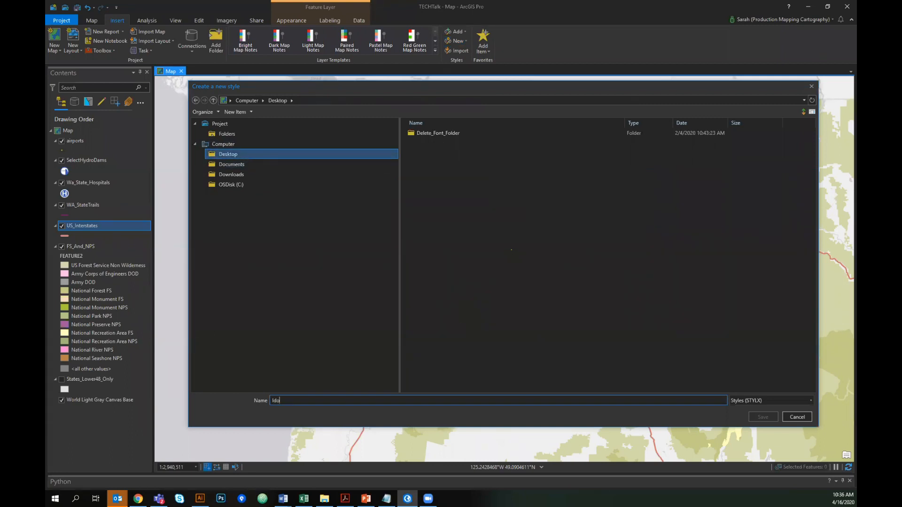
{"action": "type", "text": "oStyle"}
{"action": "double_click", "coordinate": [303, 400]}
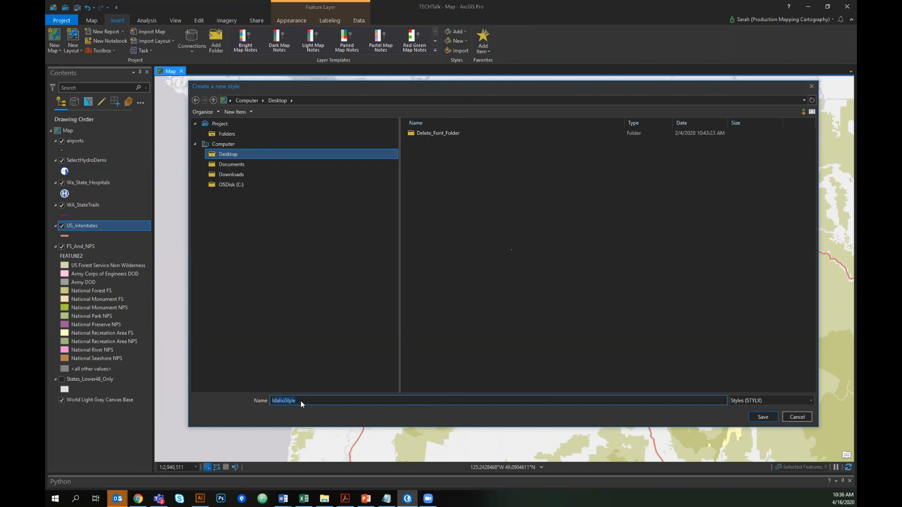
{"action": "left_click", "coordinate": [764, 418]}
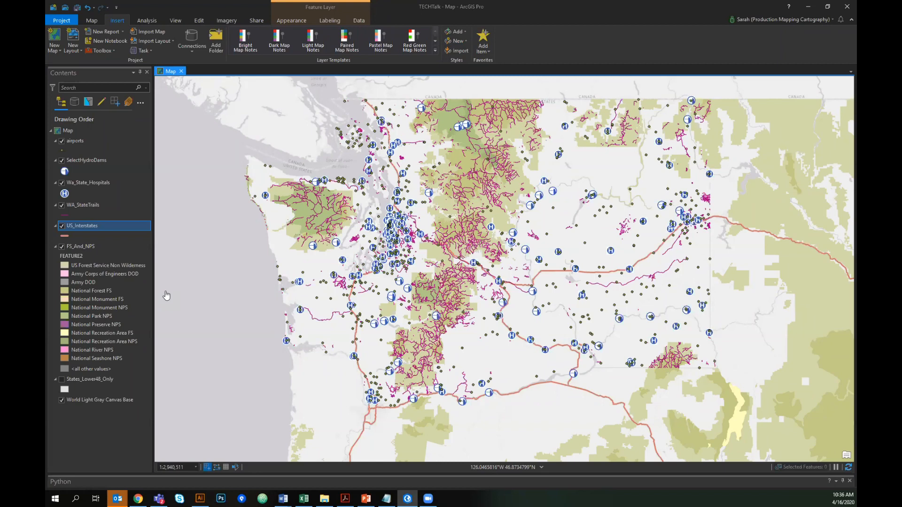
{"action": "left_click", "coordinate": [466, 53]}
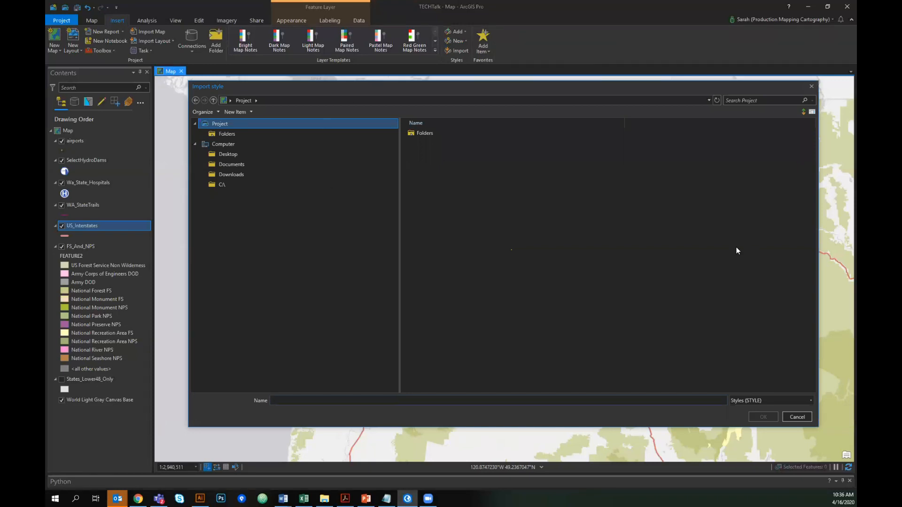
{"action": "left_click", "coordinate": [815, 92]}
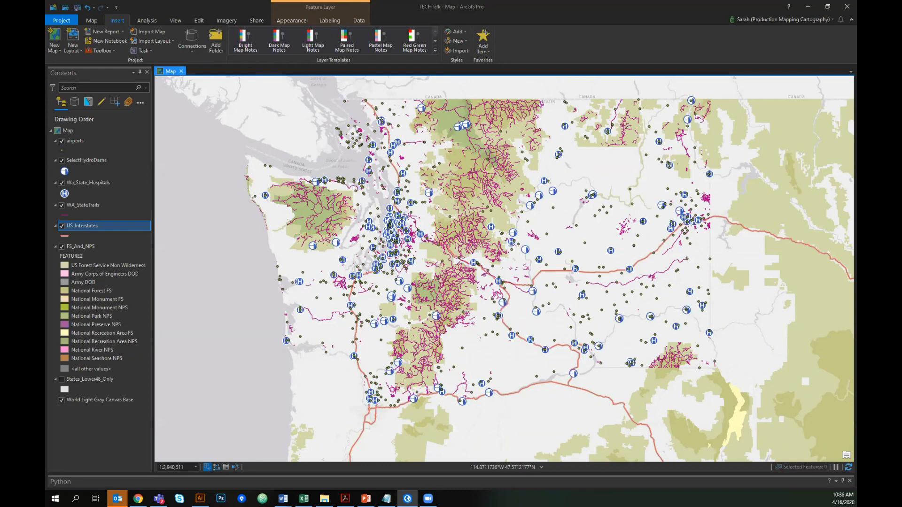
- Turn off every layer except FS_And_NPS, including the World Light Gray Canvas Base basemap
{"action": "left_click", "coordinate": [61, 228], "text": "alt"}
{"action": "left_click", "coordinate": [61, 226]}
{"action": "left_click", "coordinate": [62, 247]}
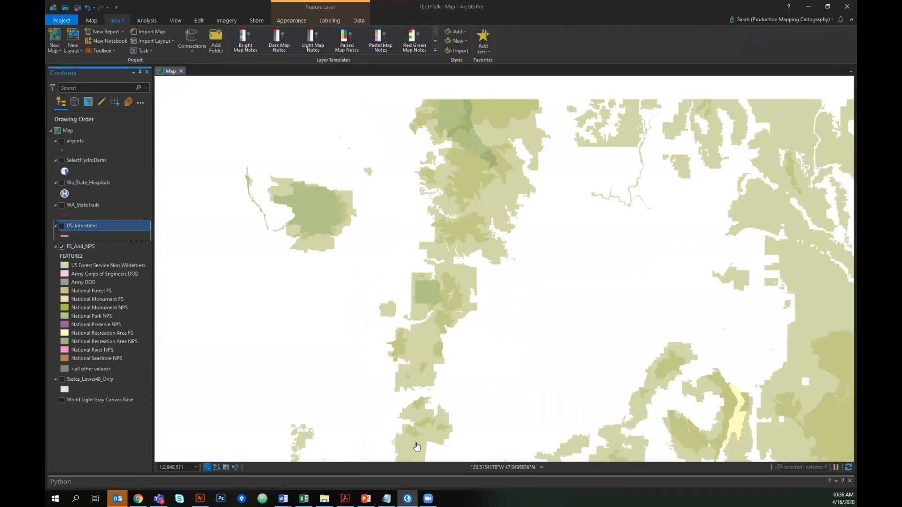
{"action": "left_click_drag", "start_coordinate": [634, 255], "coordinate": [626, 247]}
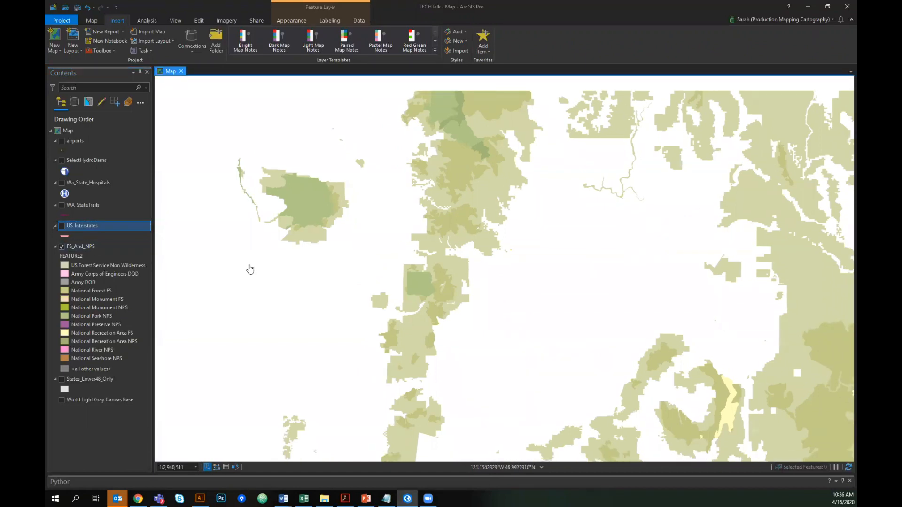
{"action": "left_click_drag", "start_coordinate": [529, 280], "coordinate": [515, 290]}
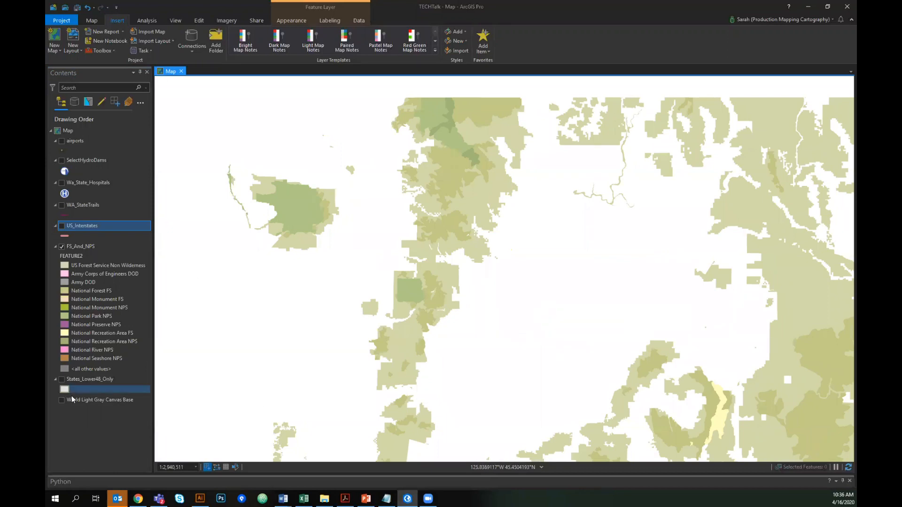
- Turn on States_Lower48_Only and change its polygon symbol to Black Outline
{"action": "left_click", "coordinate": [61, 379]}
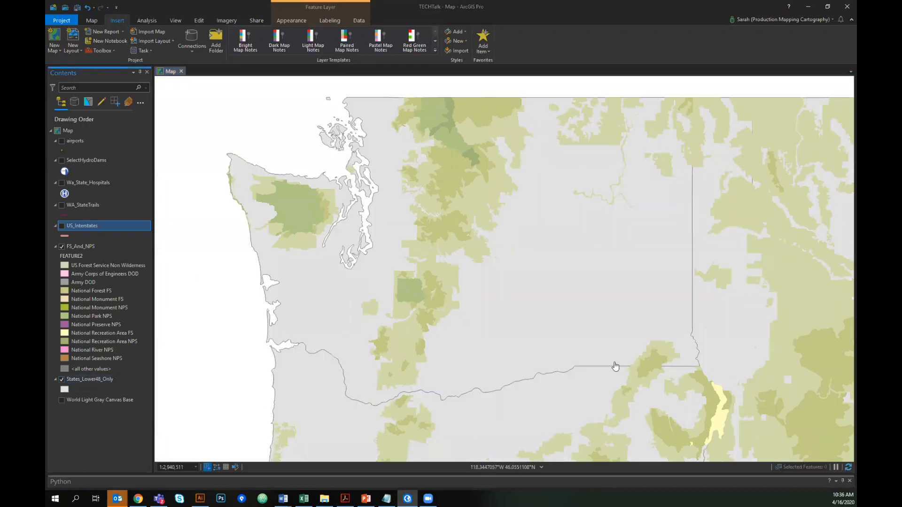
{"action": "left_click", "coordinate": [64, 389]}
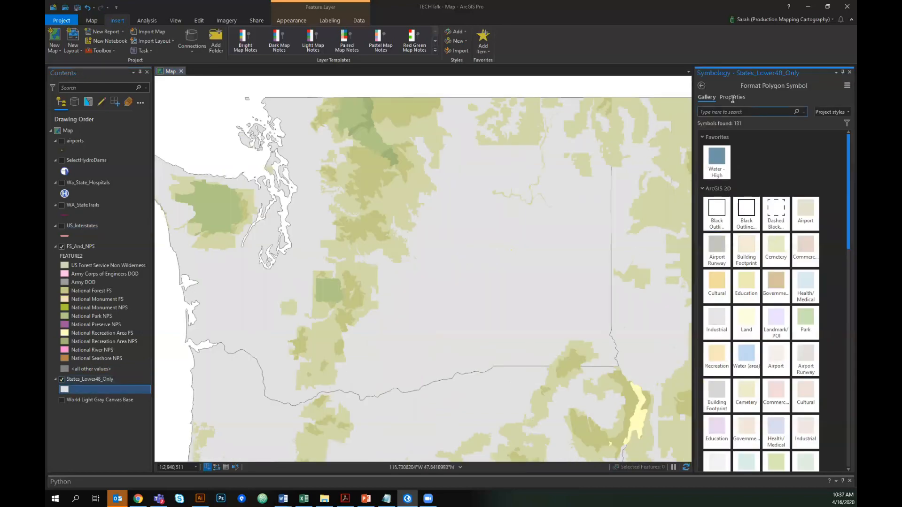
{"action": "left_click", "coordinate": [724, 211]}
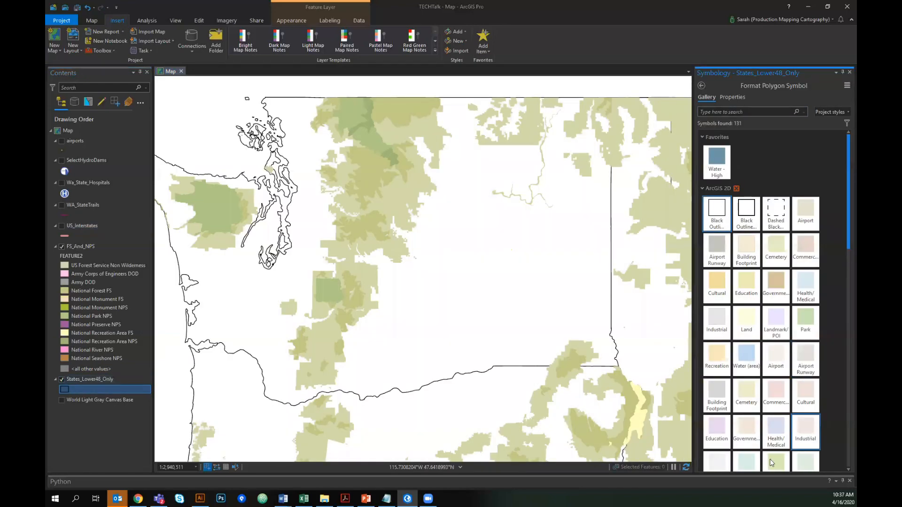
{"action": "left_click", "coordinate": [849, 72]}
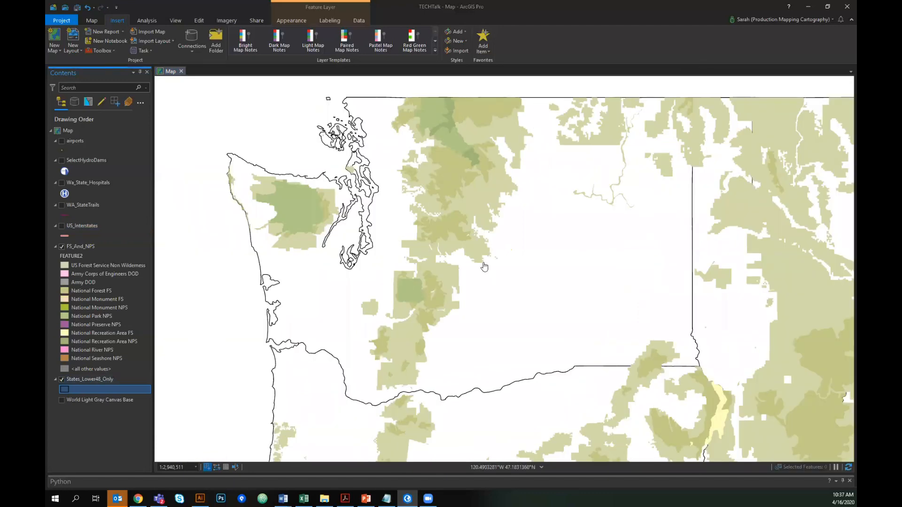
- Inspect the National Forest FS symbol's fill color in the Color Editor without changing it
{"action": "left_click_drag", "start_coordinate": [579, 268], "coordinate": [477, 203]}
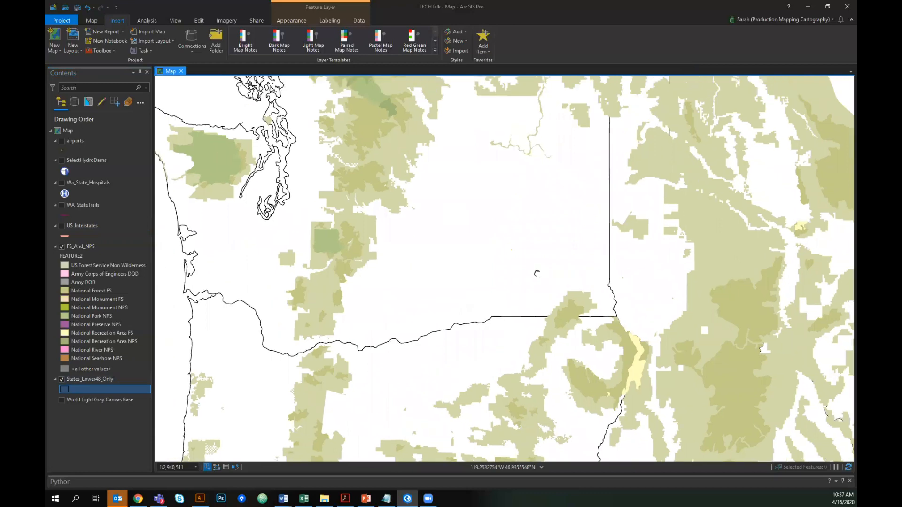
{"action": "left_click_drag", "start_coordinate": [537, 273], "coordinate": [542, 287]}
{"action": "left_click_drag", "start_coordinate": [534, 229], "coordinate": [540, 235]}
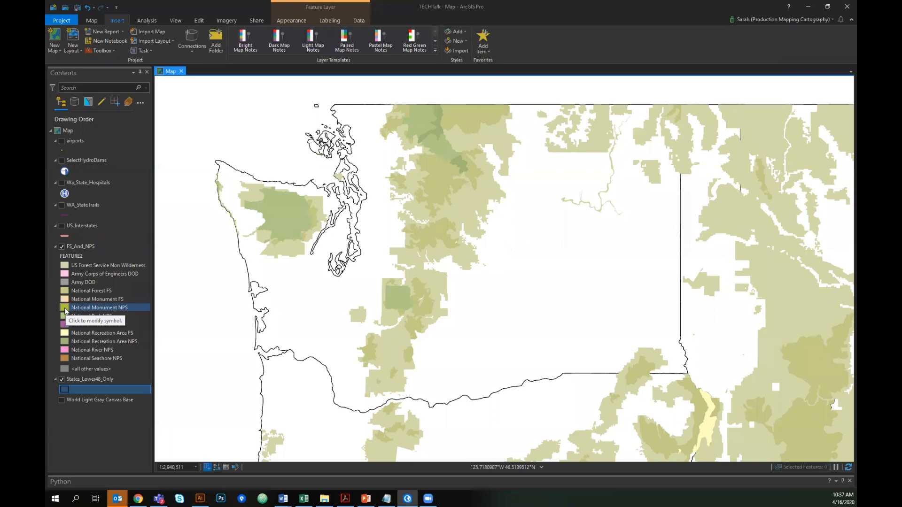
{"action": "left_click", "coordinate": [65, 294]}
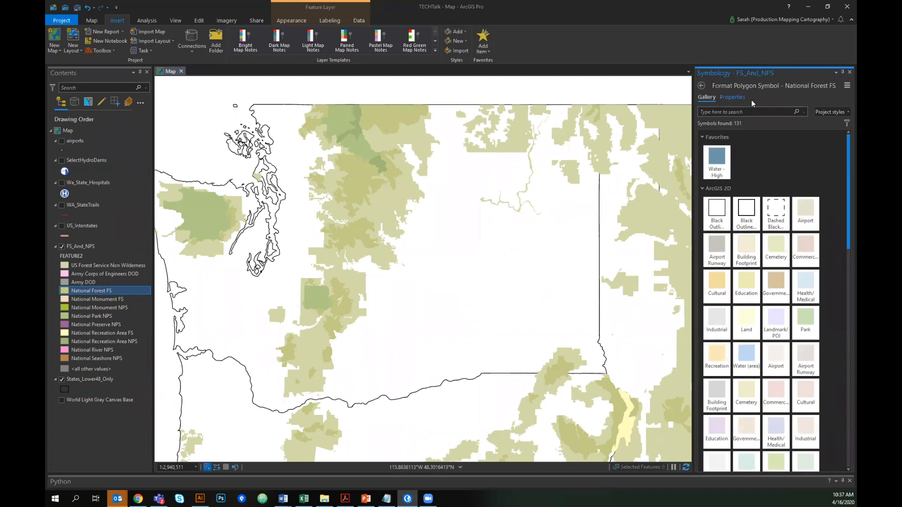
{"action": "left_click", "coordinate": [732, 96]}
{"action": "left_click", "coordinate": [844, 149]}
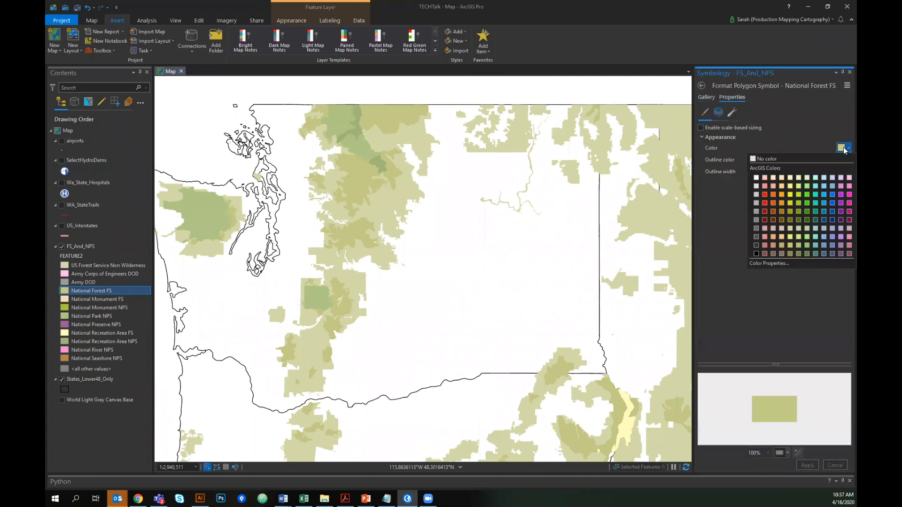
{"action": "left_click", "coordinate": [773, 264]}
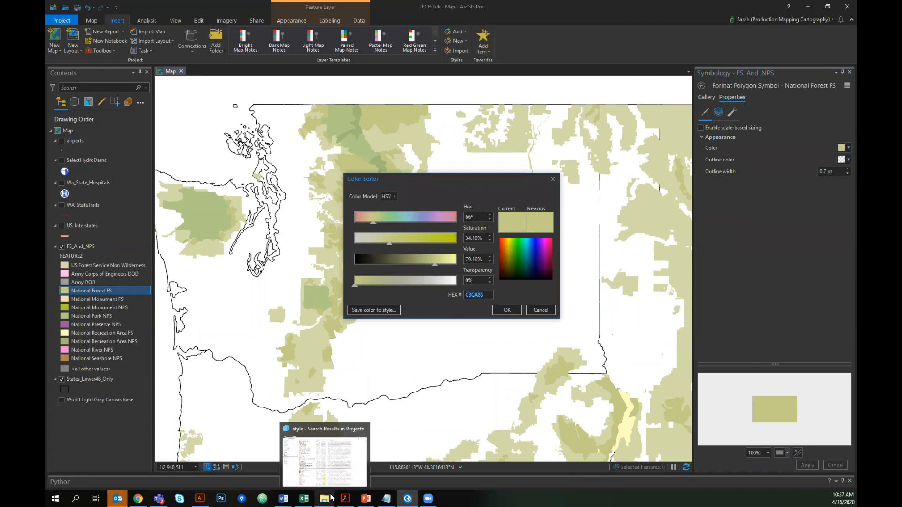
{"action": "left_click", "coordinate": [540, 310]}
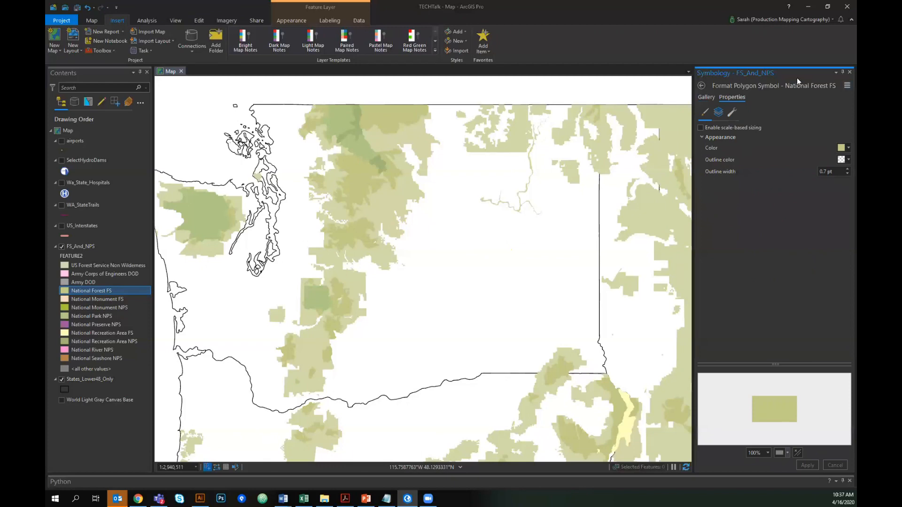
{"action": "left_click", "coordinate": [848, 72]}
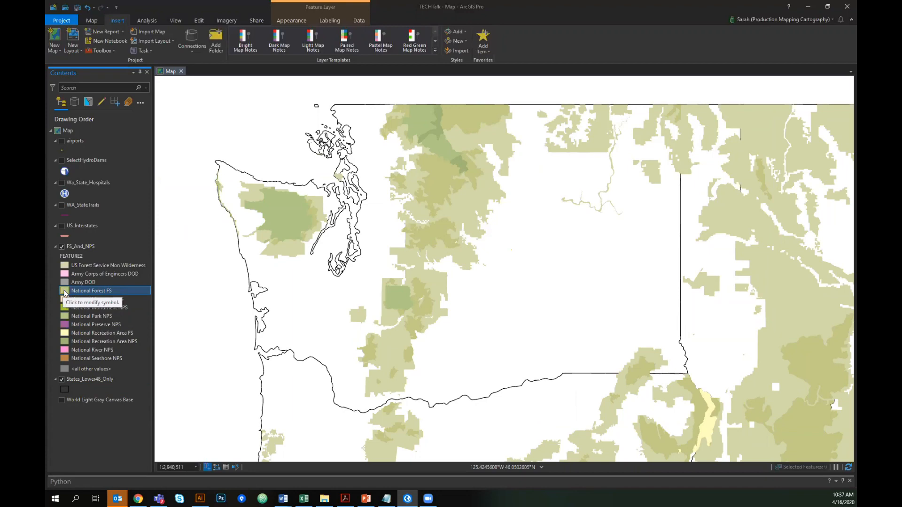
- Open the FS_And_NPS layer's symbology and widen the pane and label column to show full class labels
{"action": "left_click", "coordinate": [65, 292]}
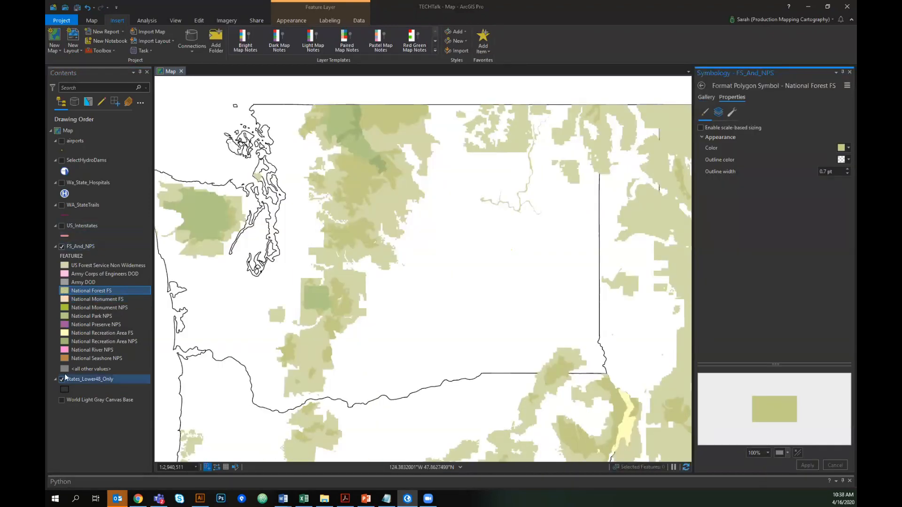
{"action": "right_click", "coordinate": [98, 246]}
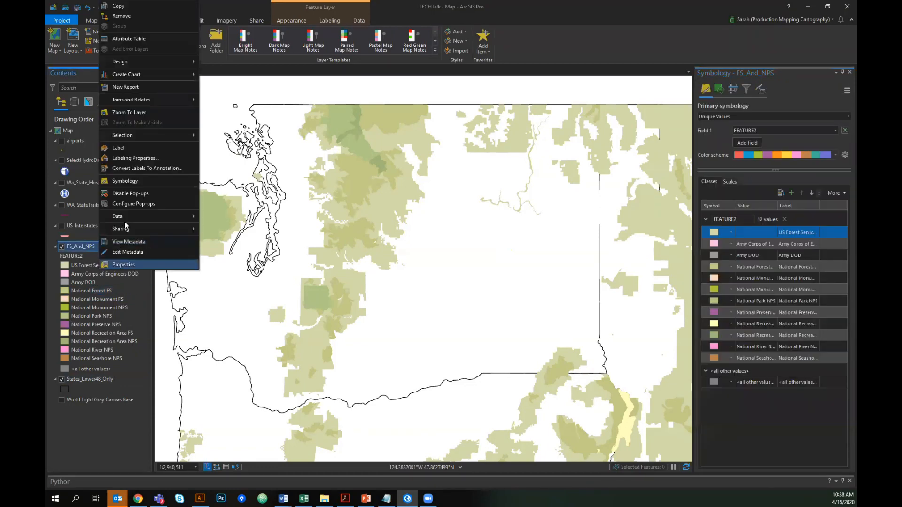
{"action": "right_click", "coordinate": [82, 249]}
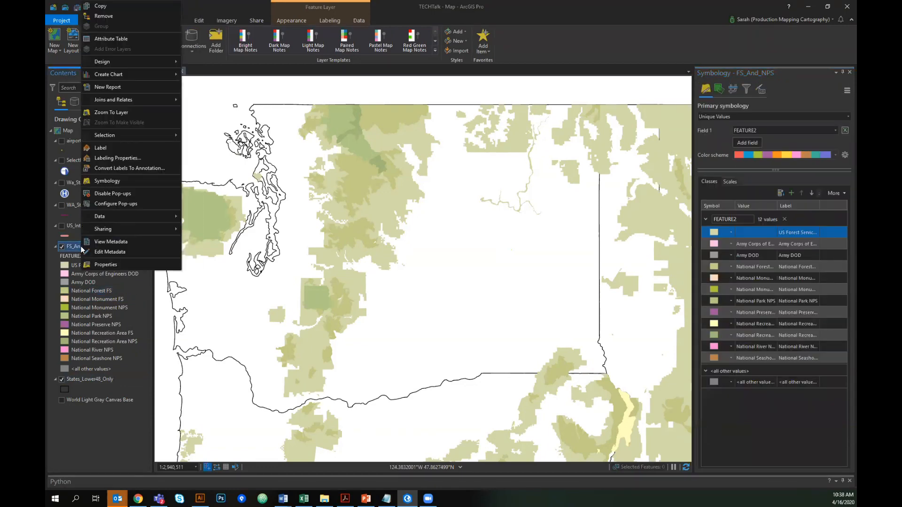
{"action": "left_click", "coordinate": [117, 183]}
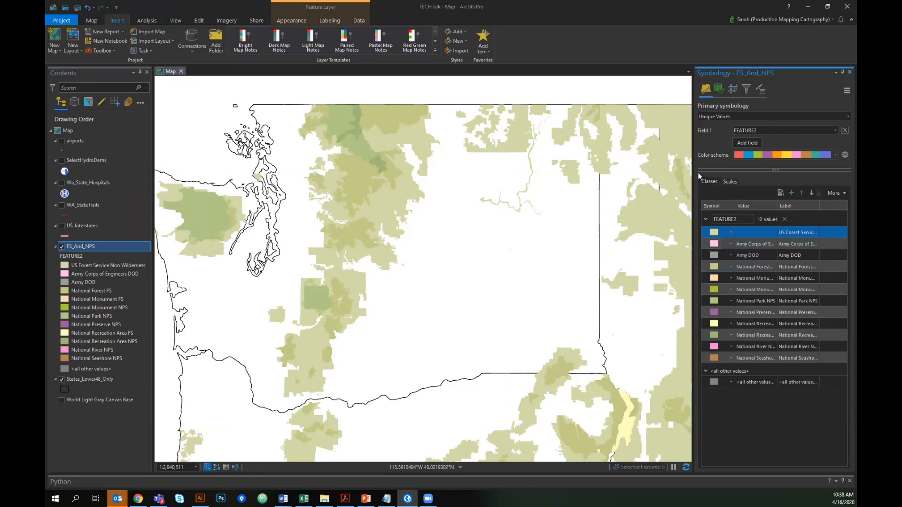
{"action": "left_click_drag", "start_coordinate": [692, 170], "coordinate": [561, 169]}
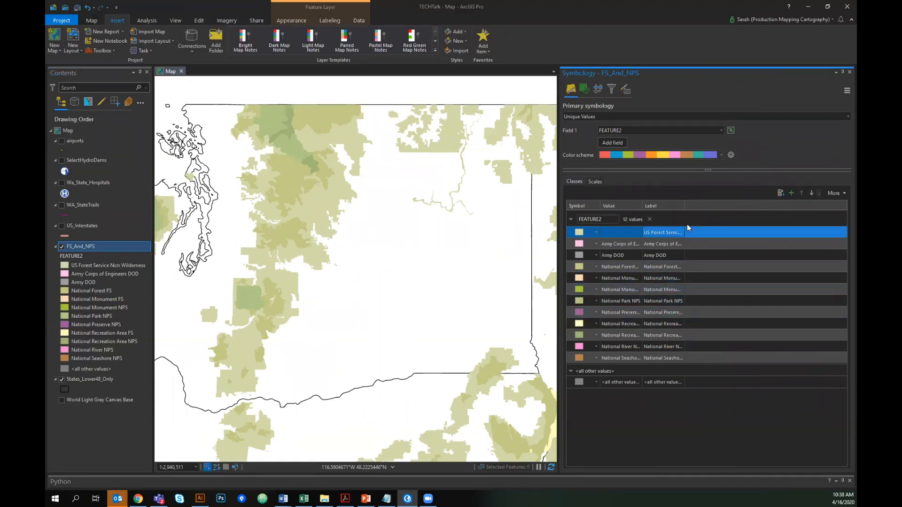
{"action": "left_click_drag", "start_coordinate": [685, 207], "coordinate": [759, 207]}
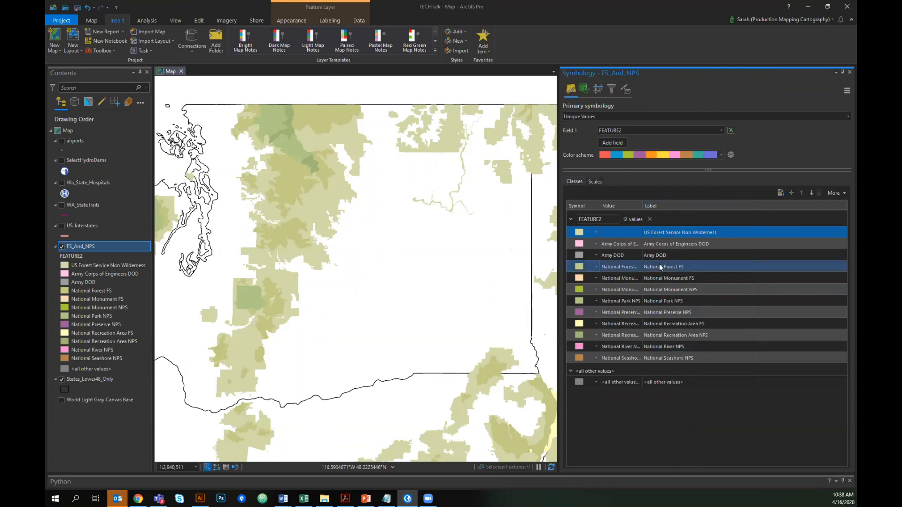
- Open saving of the National Forest FS symbol to a style and choose the IdahoStyle.stylx style
{"action": "left_click", "coordinate": [577, 266]}
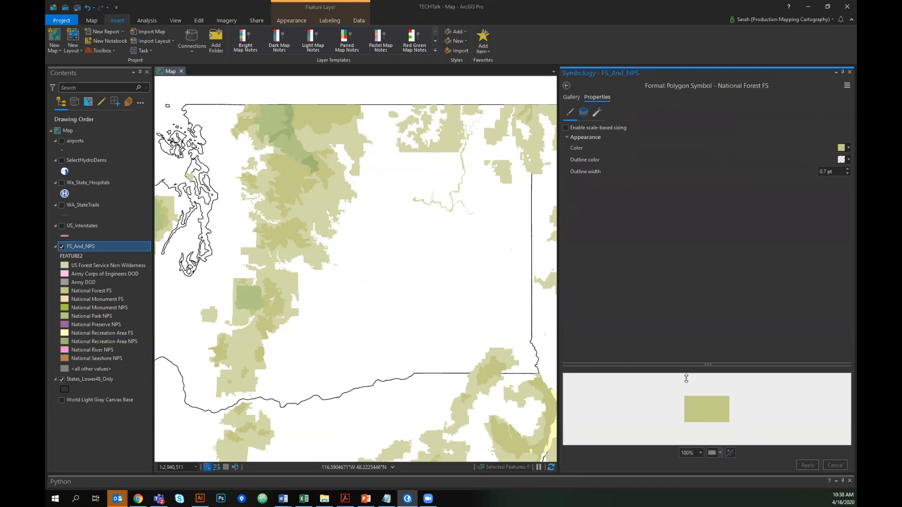
{"action": "left_click", "coordinate": [844, 86]}
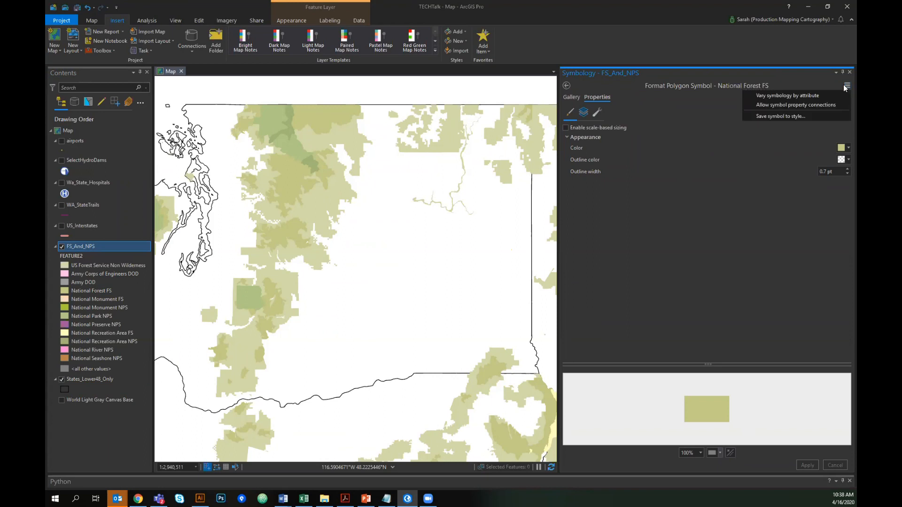
{"action": "left_click", "coordinate": [794, 116]}
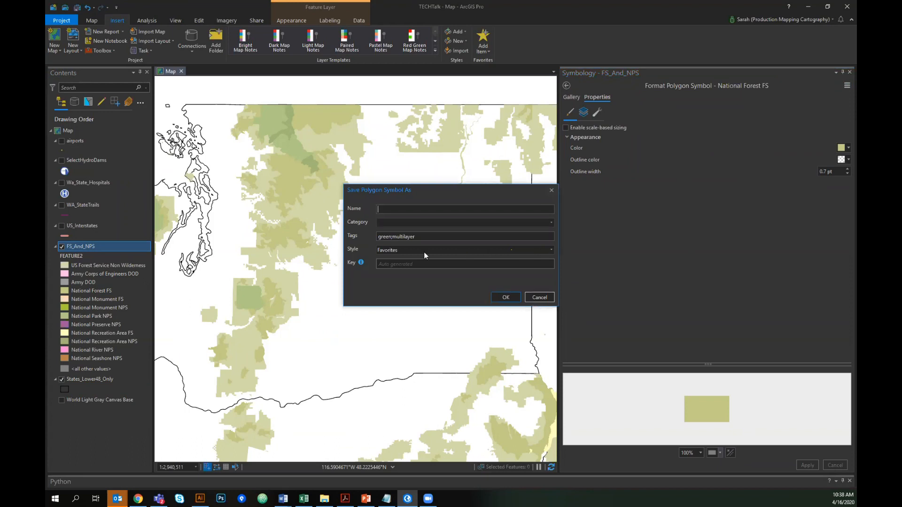
{"action": "left_click", "coordinate": [552, 250]}
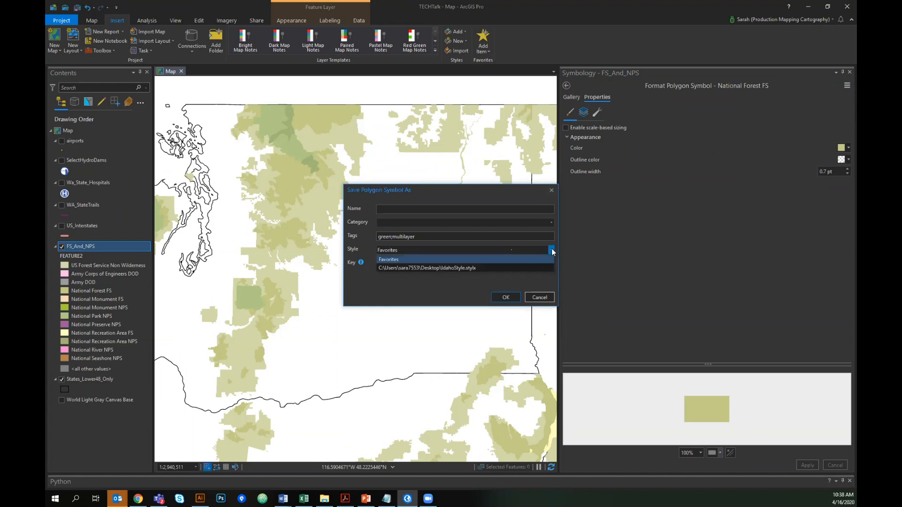
{"action": "left_click", "coordinate": [466, 266]}
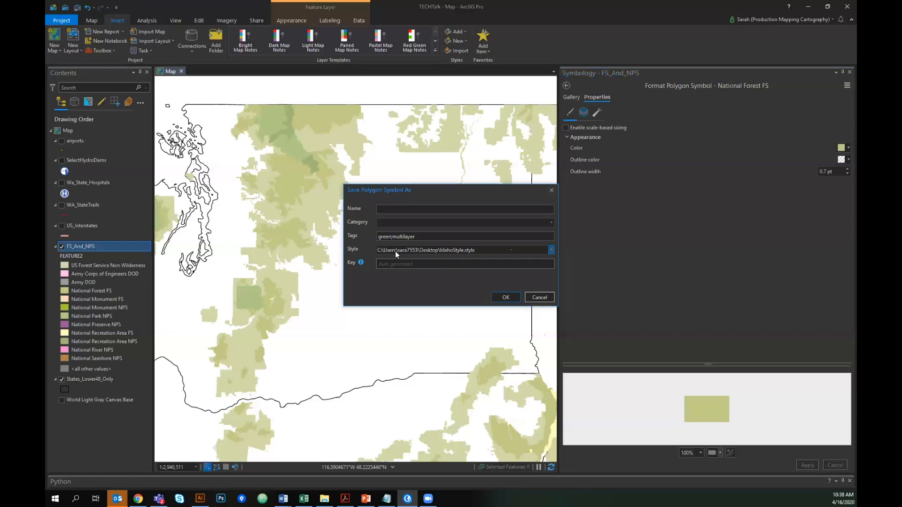
- Name the symbol "USFS - Non Wilderness" in category Forest Service and save it to the style
{"action": "left_click", "coordinate": [432, 209]}
{"action": "type", "text": "Na tio"}
{"action": "key", "text": "BackSpace"}
{"action": "key", "text": "BackSpace"}
{"action": "key", "text": "BackSpace"}
{"action": "key", "text": "BackSpace"}
{"action": "type", "text": "Wildernes"}
{"action": "left_click", "coordinate": [514, 224]}
{"action": "type", "text": "Forest SEr"}
{"action": "mouse_move", "coordinate": [360, 264]}
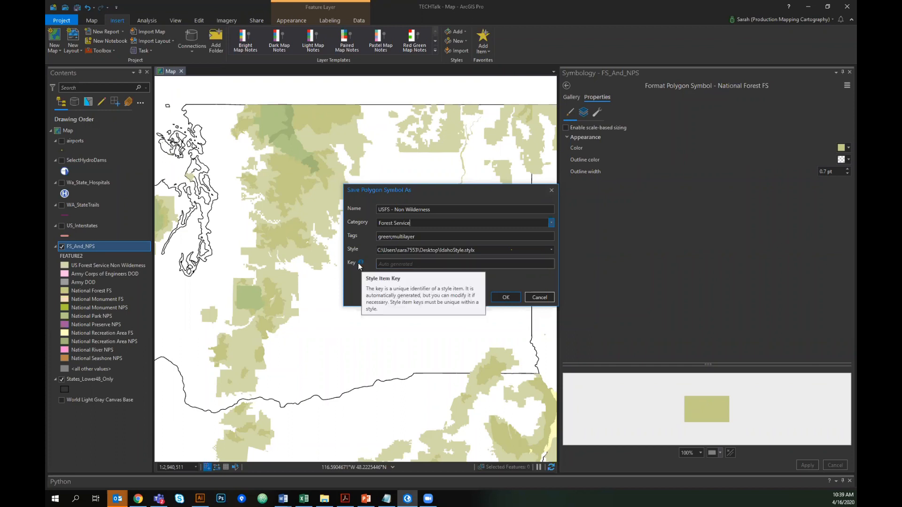
{"action": "left_click", "coordinate": [505, 298]}
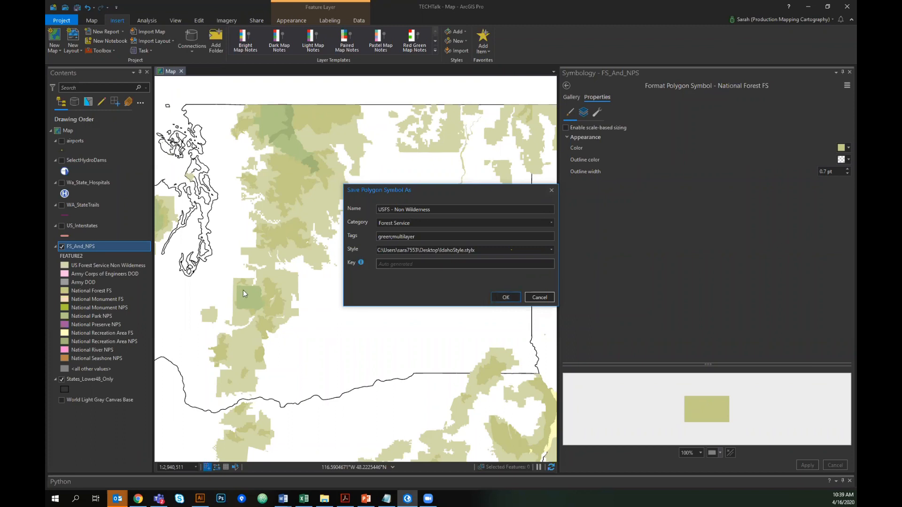
{"action": "triple_click", "coordinate": [424, 237]}
{"action": "double_click", "coordinate": [390, 236]}
{"action": "left_click", "coordinate": [506, 298]}
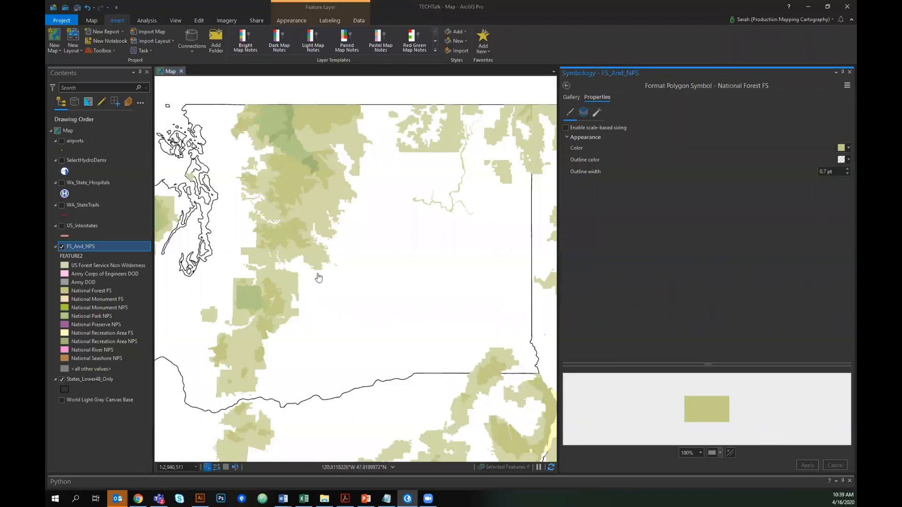
- Apply the USFS - Non Wilderness symbol from the IdahoStyle gallery to the National Seashore NPS class
{"action": "left_click_drag", "start_coordinate": [184, 308], "coordinate": [256, 295]}
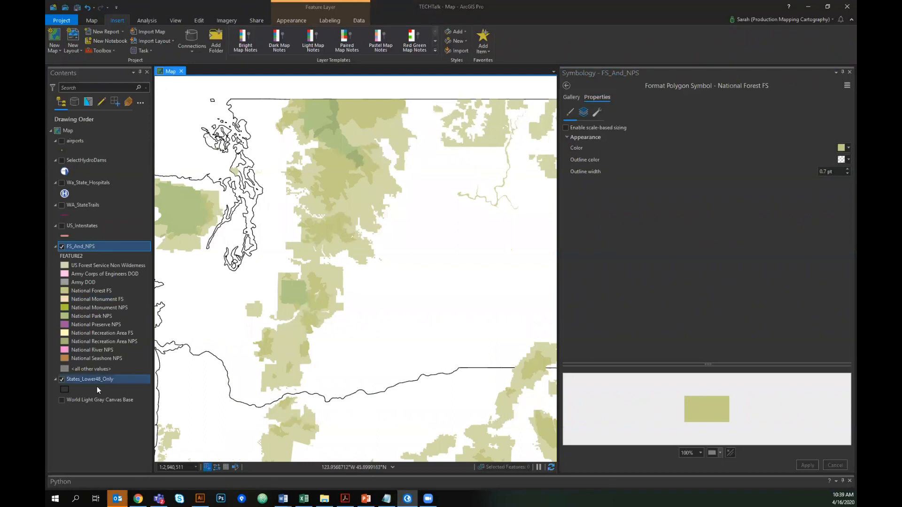
{"action": "left_click", "coordinate": [66, 357]}
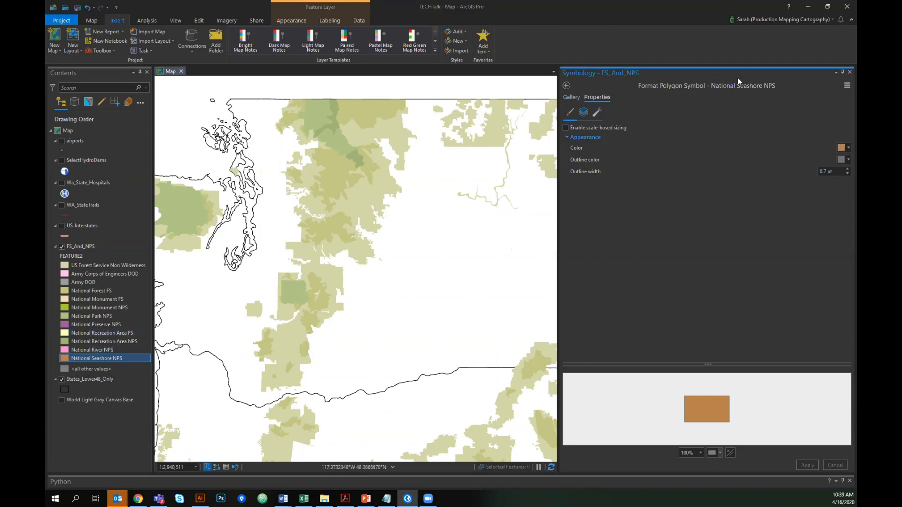
{"action": "left_click", "coordinate": [571, 97]}
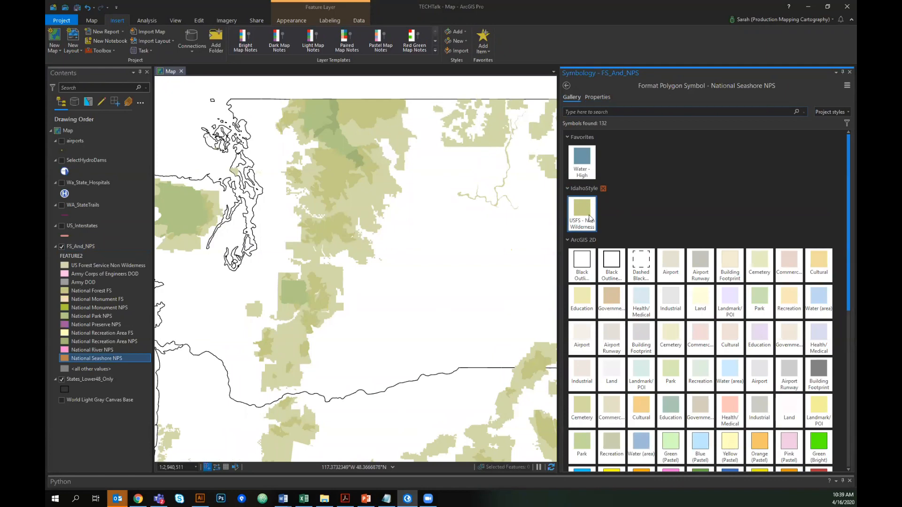
{"action": "left_click", "coordinate": [567, 240]}
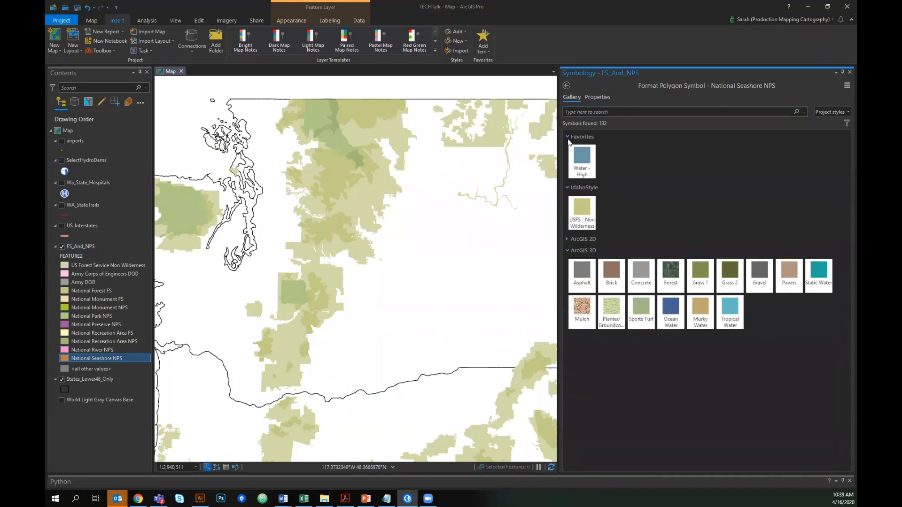
{"action": "left_click", "coordinate": [568, 137]}
{"action": "left_click", "coordinate": [568, 211]}
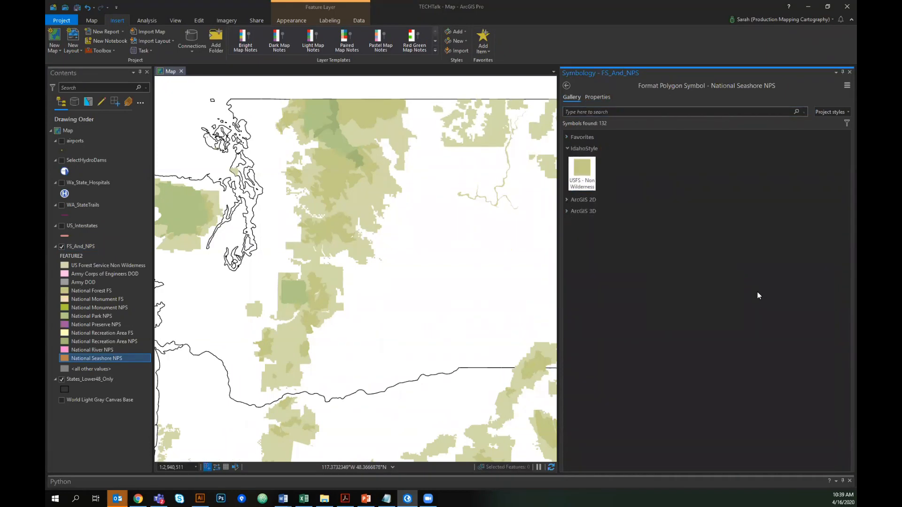
{"action": "left_click", "coordinate": [584, 168]}
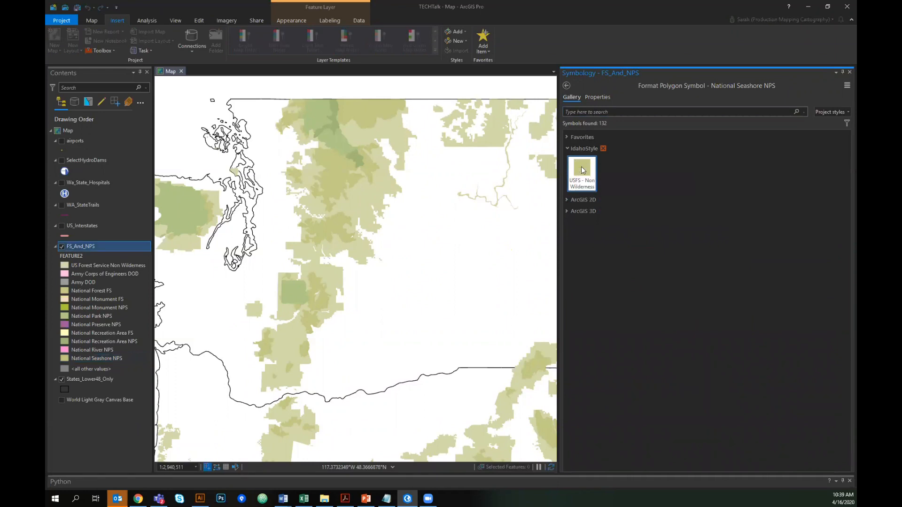
- Open saving of the Army Corps of Engineers DOD class symbol to a style
{"action": "left_click_drag", "start_coordinate": [244, 211], "coordinate": [441, 141]}
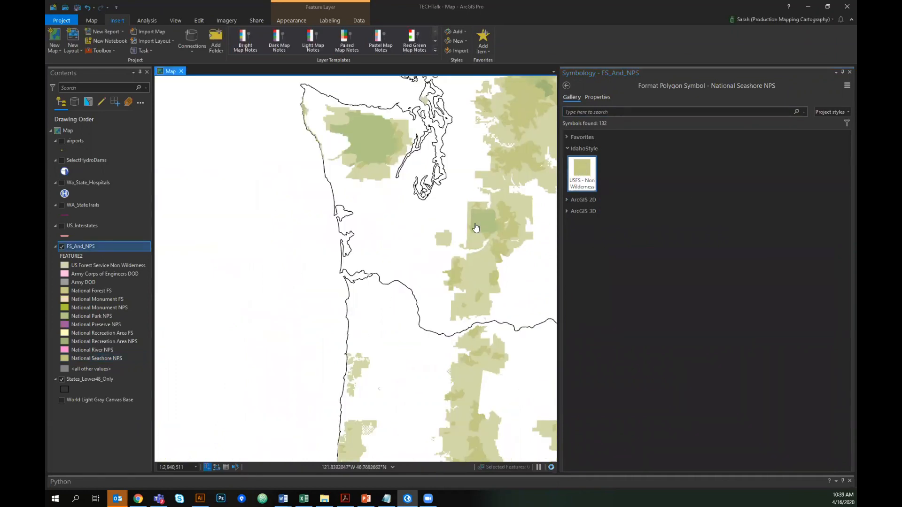
{"action": "left_click_drag", "start_coordinate": [475, 227], "coordinate": [274, 289]}
{"action": "left_click", "coordinate": [581, 171]}
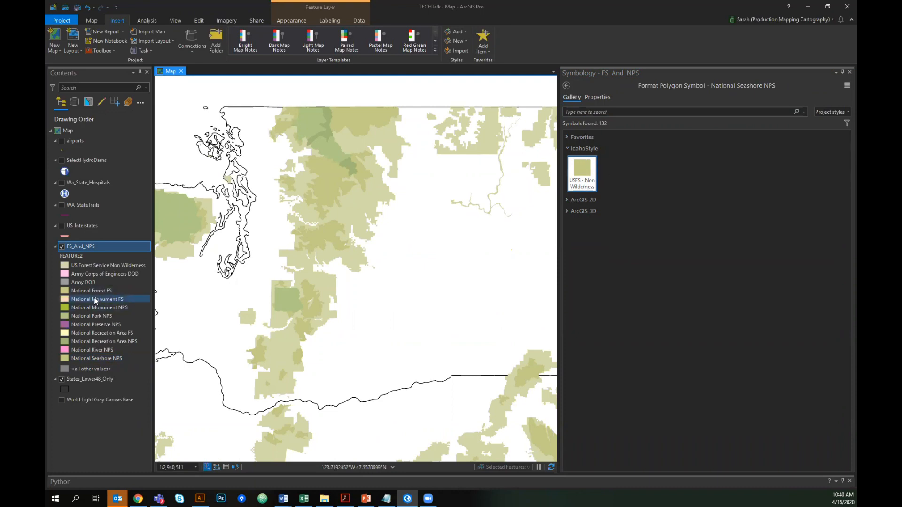
{"action": "left_click", "coordinate": [65, 274]}
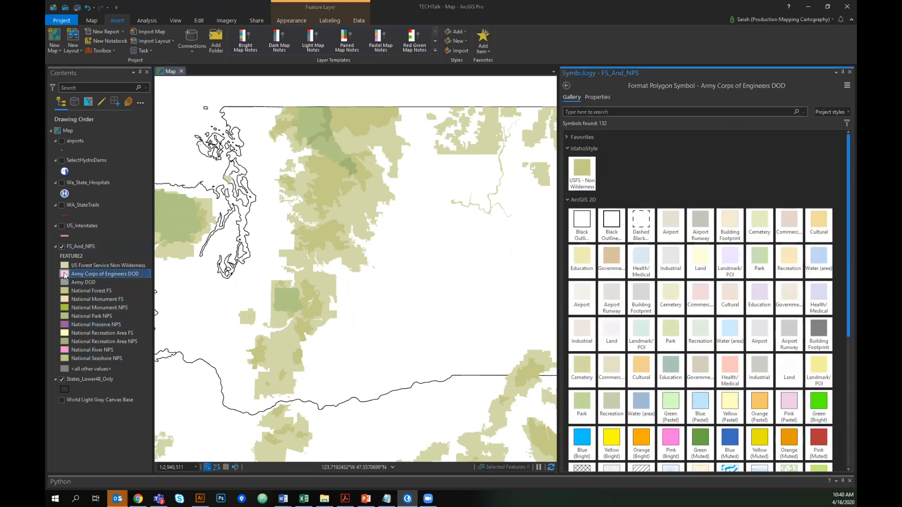
{"action": "left_click", "coordinate": [844, 84]}
{"action": "left_click", "coordinate": [781, 116]}
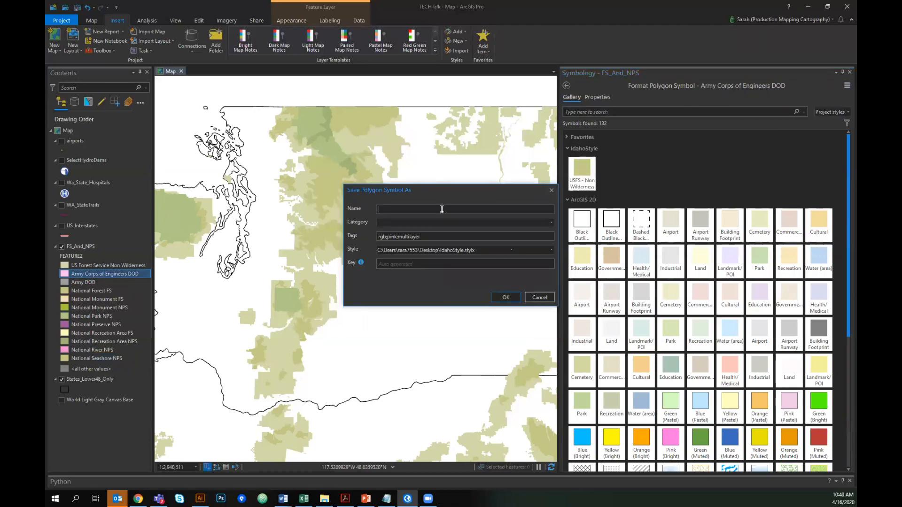
- Save the symbol to the style with name DOD and category DOD
{"action": "type", "text": "DOD"}
{"action": "left_click", "coordinate": [407, 226]}
{"action": "type", "text": "DOD"}
{"action": "key", "text": "Tab"}
{"action": "type", "text": "d"}
{"action": "left_click", "coordinate": [506, 297]}
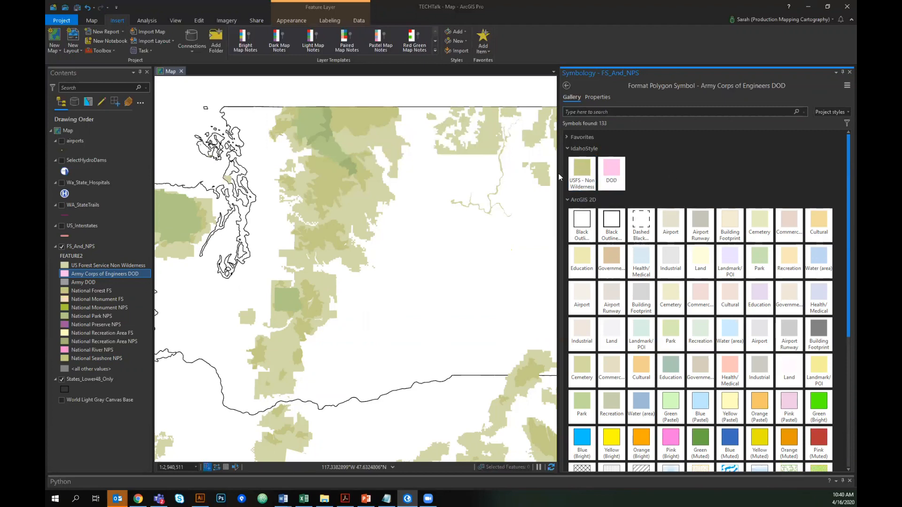
- Collapse the FS_And_NPS legend and turn on the US_Interstates layer
{"action": "left_click", "coordinate": [570, 201]}
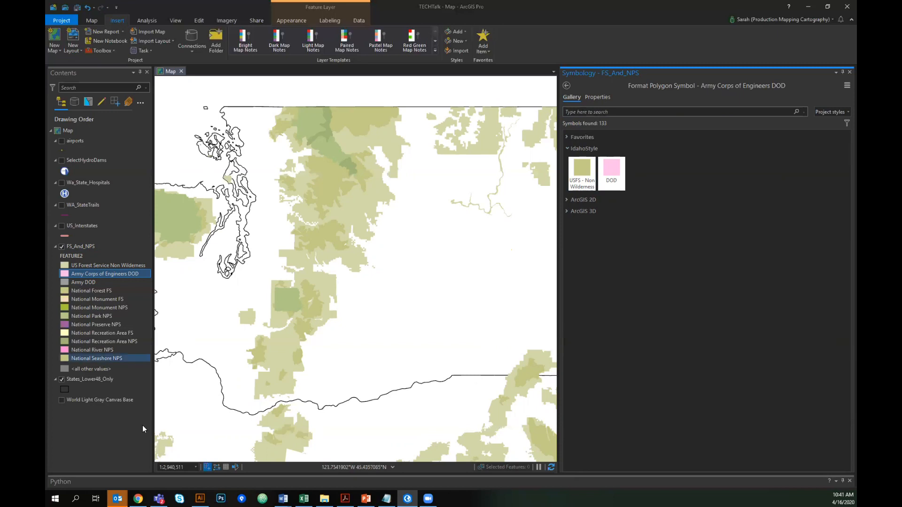
{"action": "left_click", "coordinate": [56, 246]}
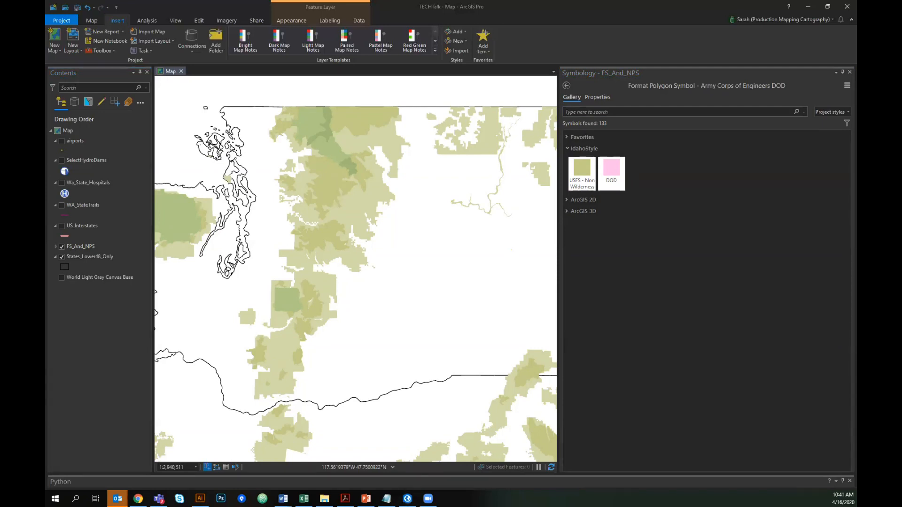
{"action": "left_click", "coordinate": [61, 226]}
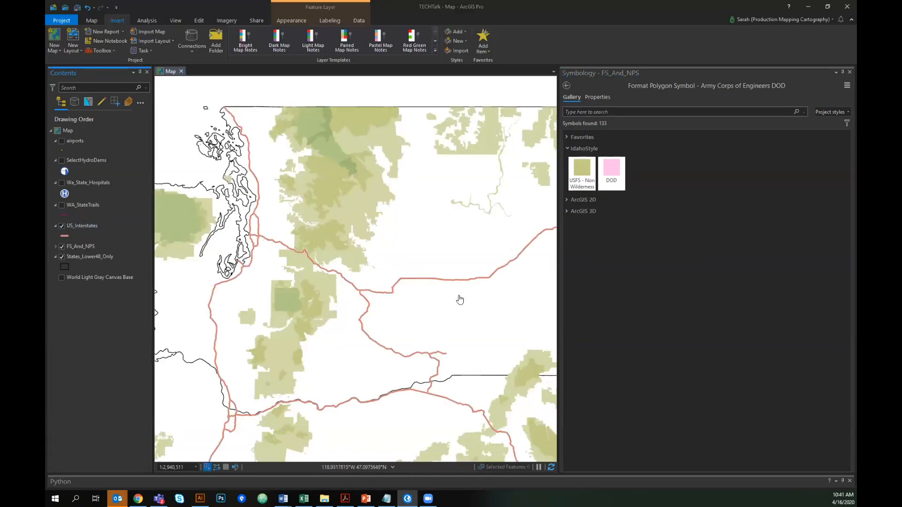
- Zoom out and back in to view the interstates across the western states
{"action": "scroll", "coordinate": [285, 223], "scroll_direction": "down", "scroll_amount": 2}
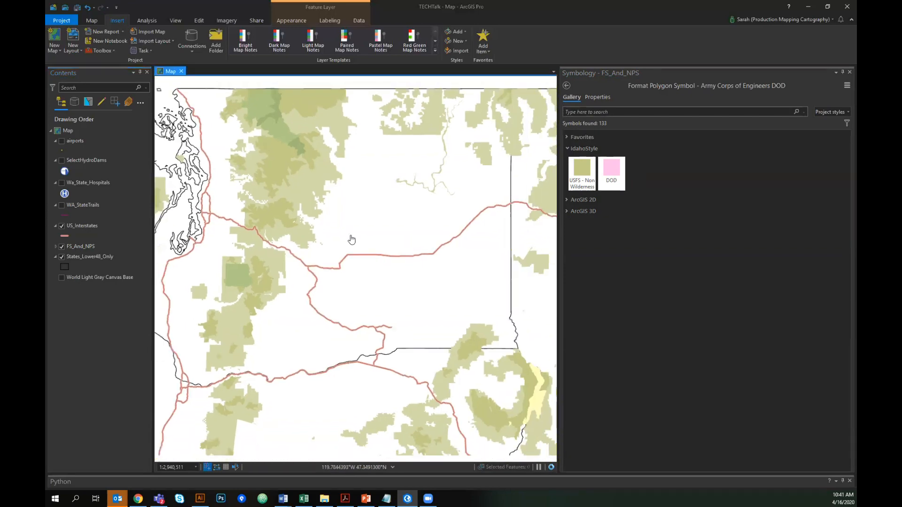
{"action": "scroll", "coordinate": [351, 241], "scroll_direction": "down", "scroll_amount": 3}
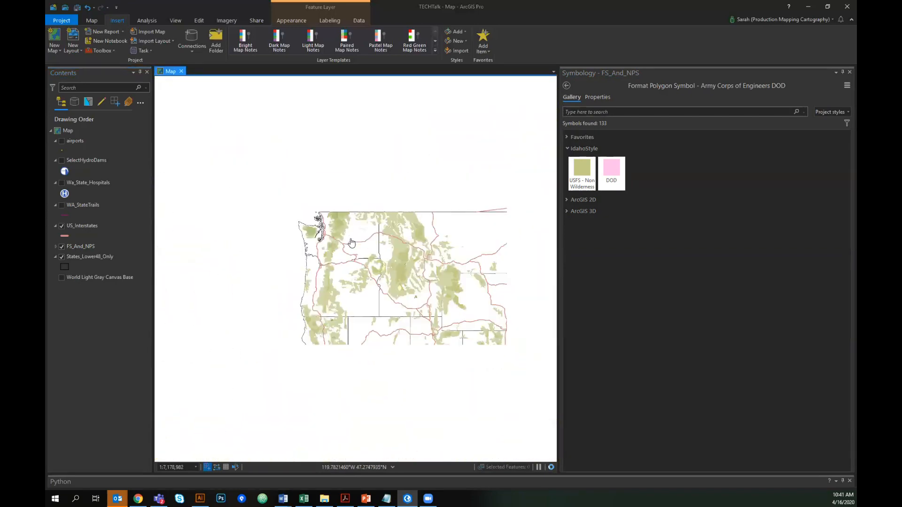
{"action": "left_click_drag", "start_coordinate": [398, 250], "coordinate": [349, 242]}
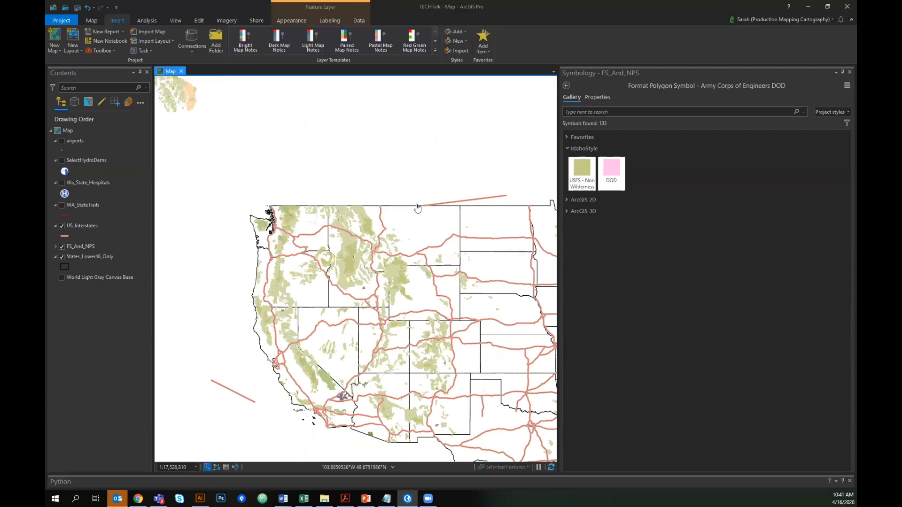
{"action": "scroll", "coordinate": [299, 260], "scroll_direction": "up", "scroll_amount": 2}
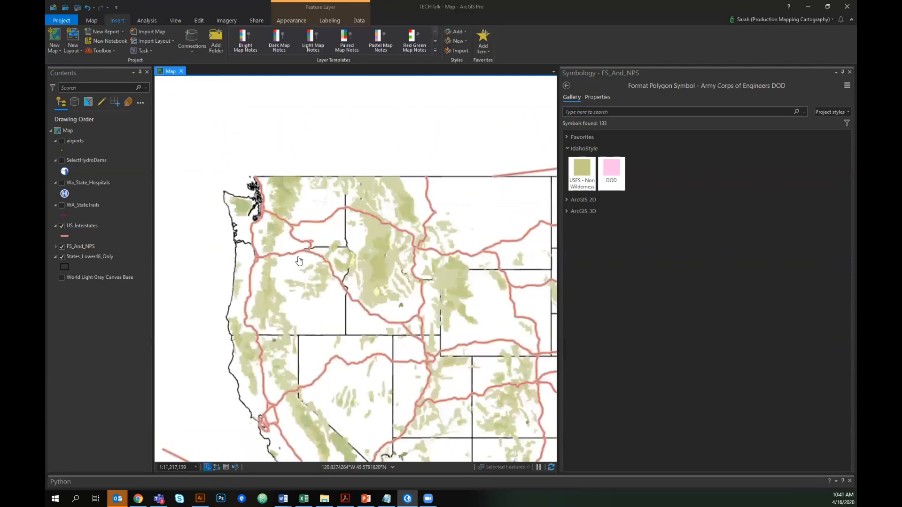
{"action": "scroll", "coordinate": [299, 260], "scroll_direction": "up", "scroll_amount": 4}
{"action": "left_click_drag", "start_coordinate": [285, 197], "coordinate": [386, 239]}
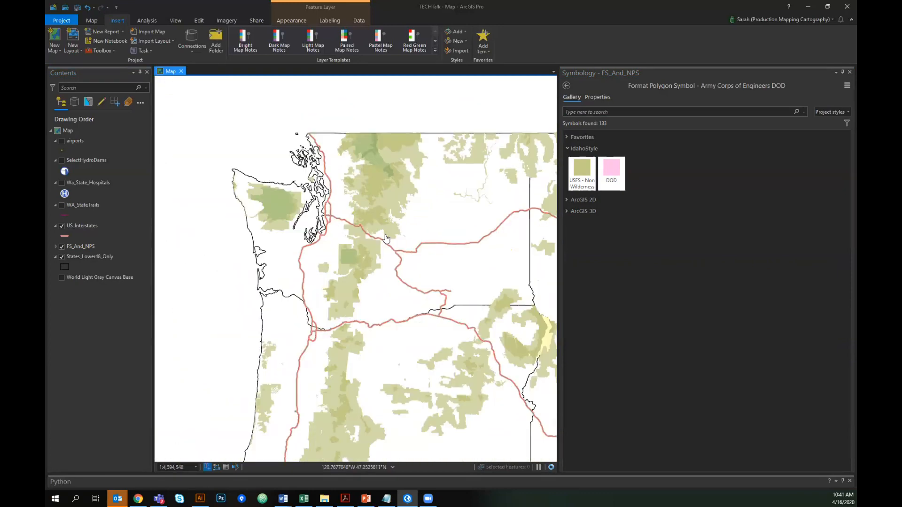
{"action": "scroll", "coordinate": [432, 220], "scroll_direction": "up", "scroll_amount": 2}
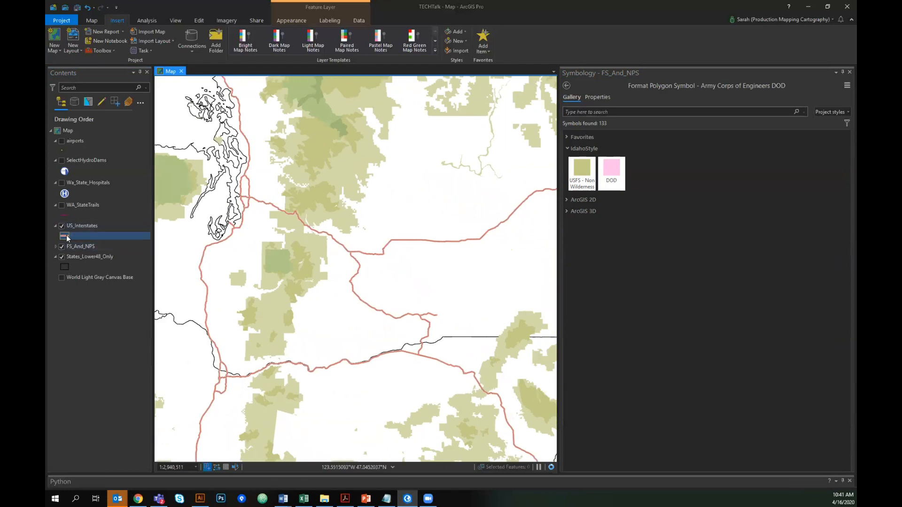
- Open the US_Interstates symbology and browse its symbol gallery and primary symbology options
{"action": "left_click", "coordinate": [62, 239]}
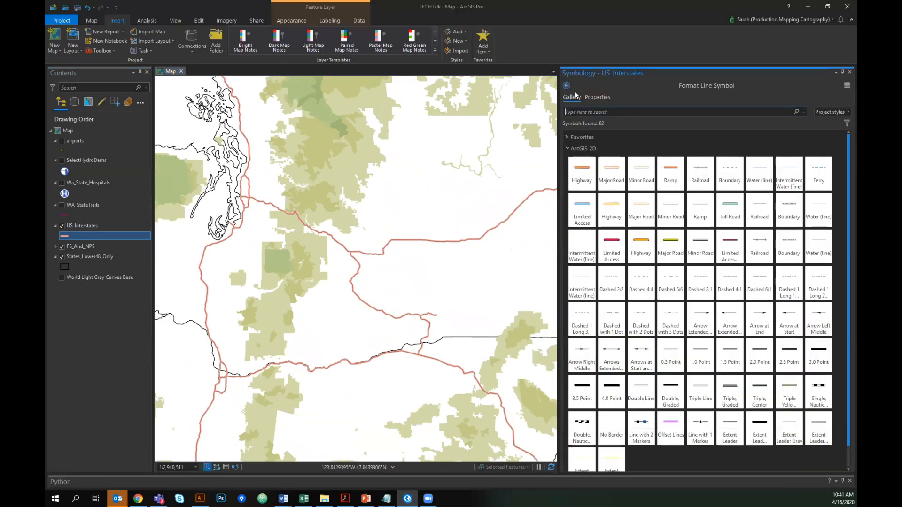
{"action": "left_click", "coordinate": [567, 86]}
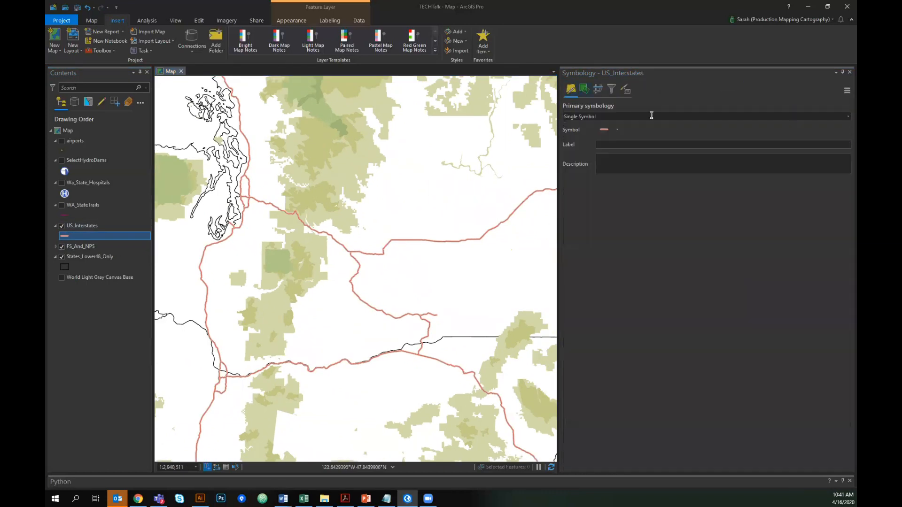
{"action": "left_click", "coordinate": [585, 120]}
{"action": "left_click", "coordinate": [582, 118]}
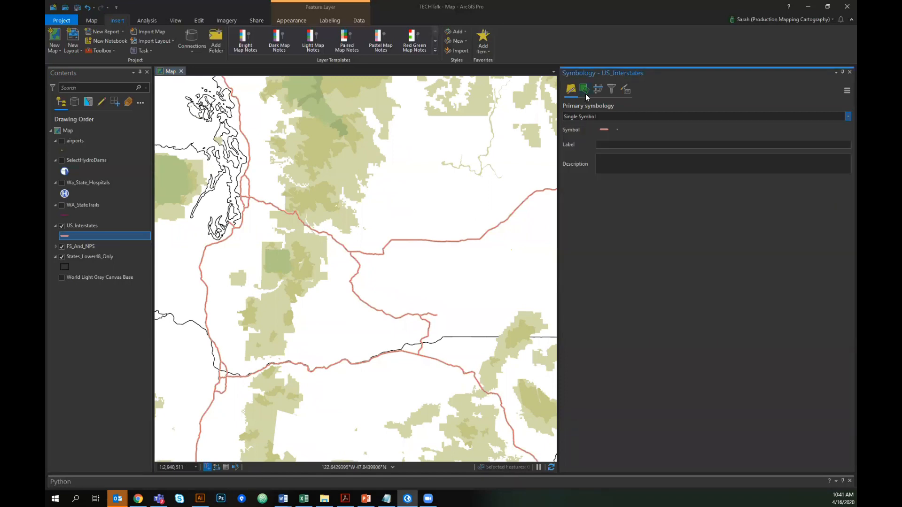
{"action": "left_click", "coordinate": [598, 117]}
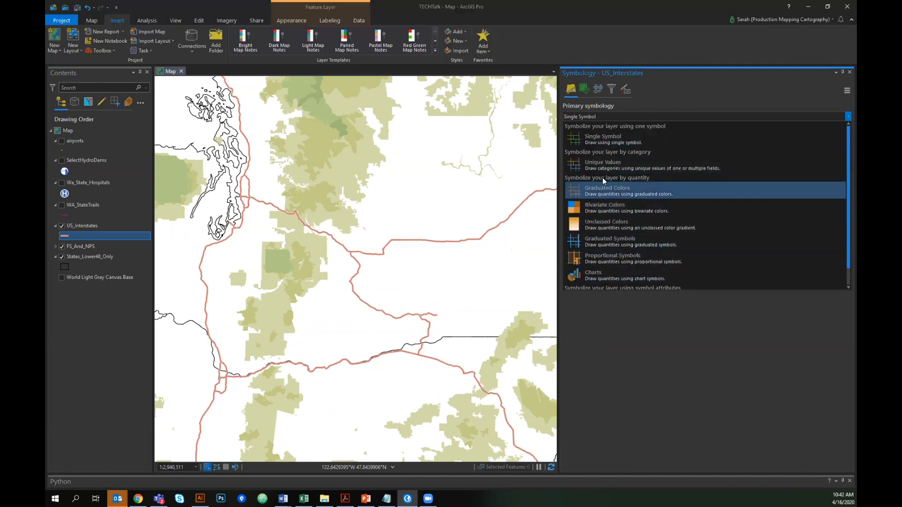
{"action": "left_click", "coordinate": [646, 116]}
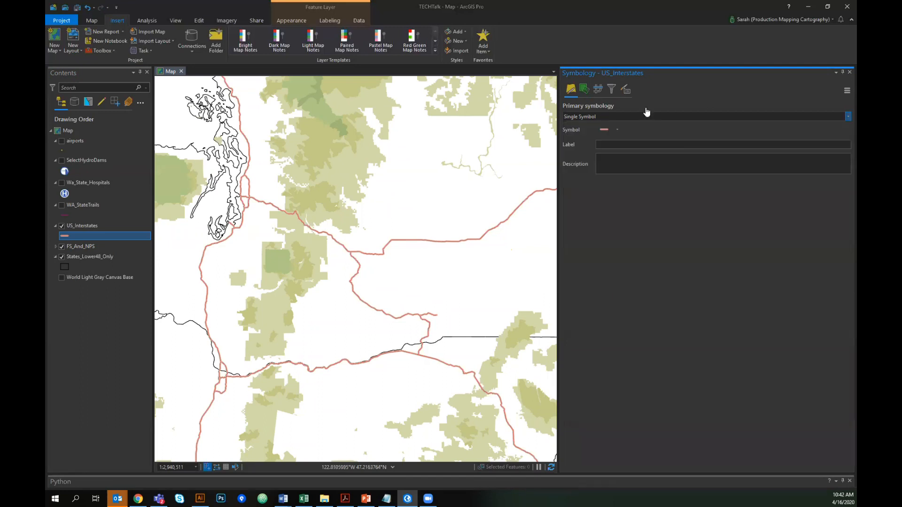
{"action": "right_click", "coordinate": [64, 237]}
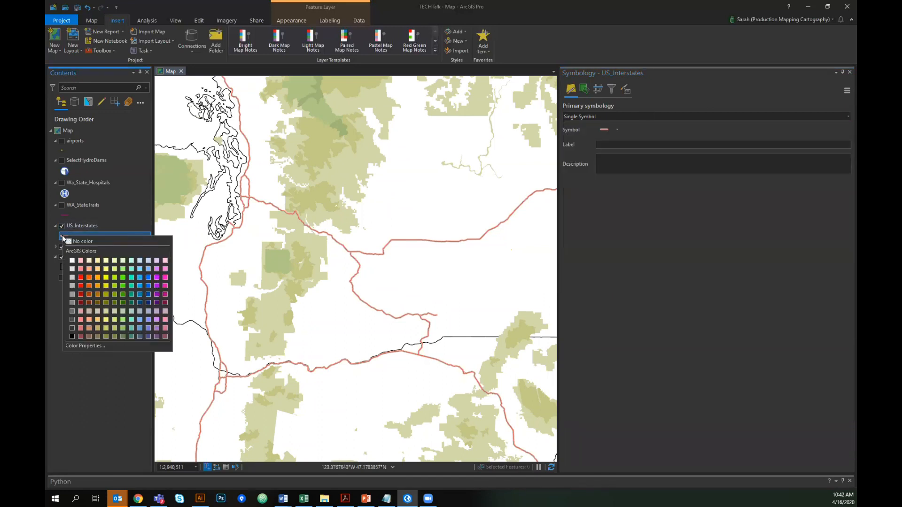
{"action": "left_click", "coordinate": [630, 113]}
{"action": "left_click", "coordinate": [633, 114]}
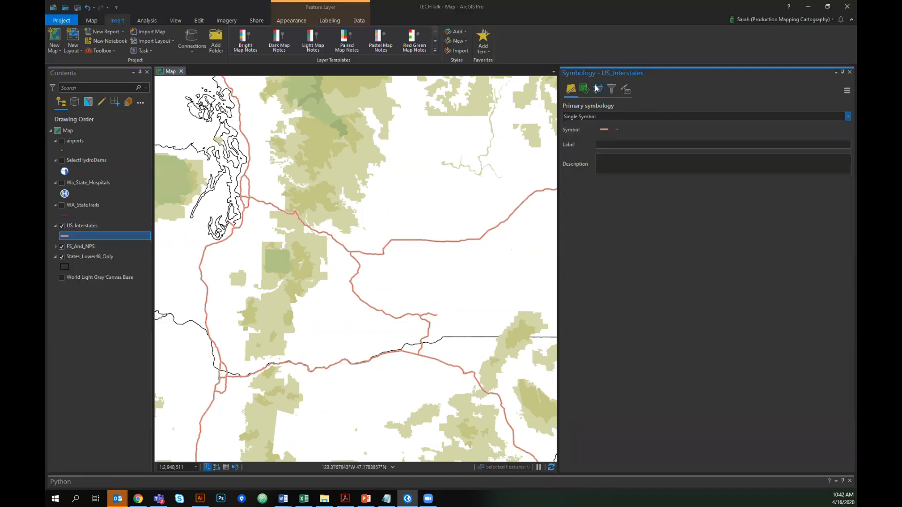
- Open the US_Interstates line symbol's properties and view its symbol layers
{"action": "left_click", "coordinate": [604, 129]}
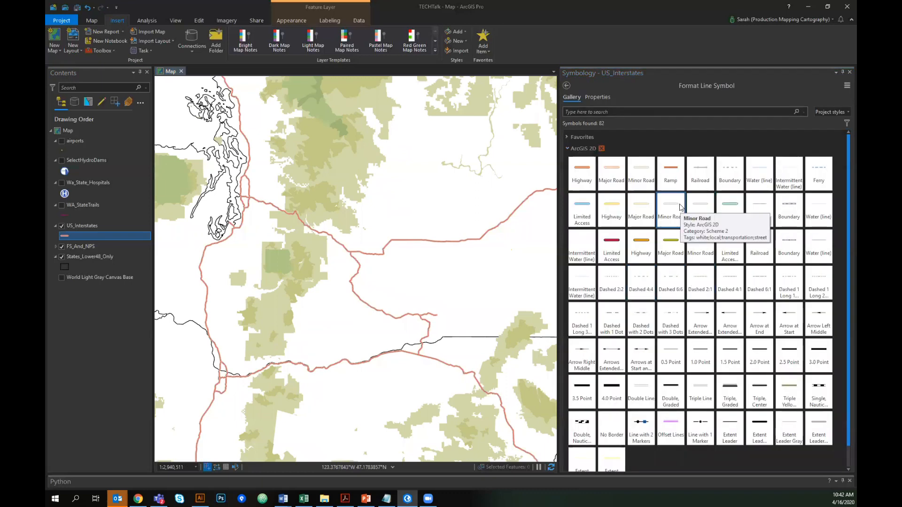
{"action": "left_click", "coordinate": [568, 149]}
{"action": "left_click", "coordinate": [567, 148]}
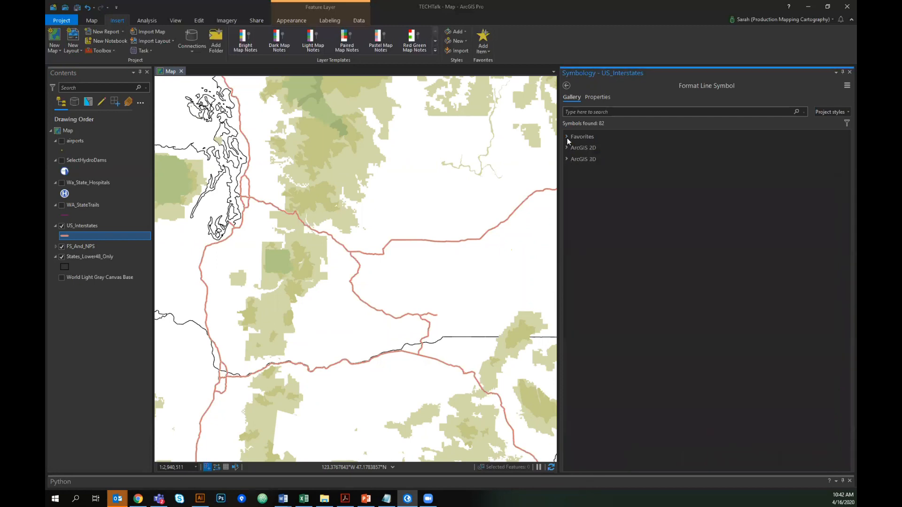
{"action": "left_click", "coordinate": [597, 97]}
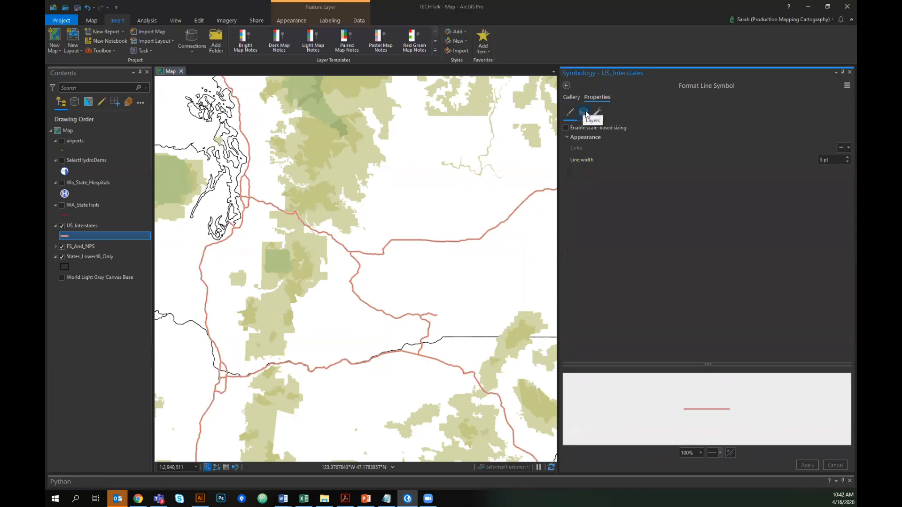
{"action": "left_click", "coordinate": [584, 113]}
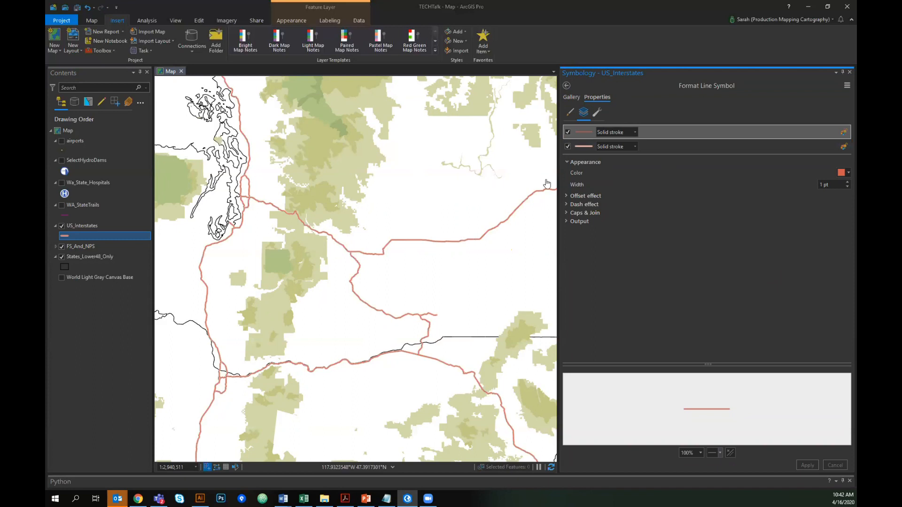
- Inspect the color of the second solid stroke layer in the color editor without changing it
{"action": "left_click", "coordinate": [787, 148]}
{"action": "left_click", "coordinate": [843, 173]}
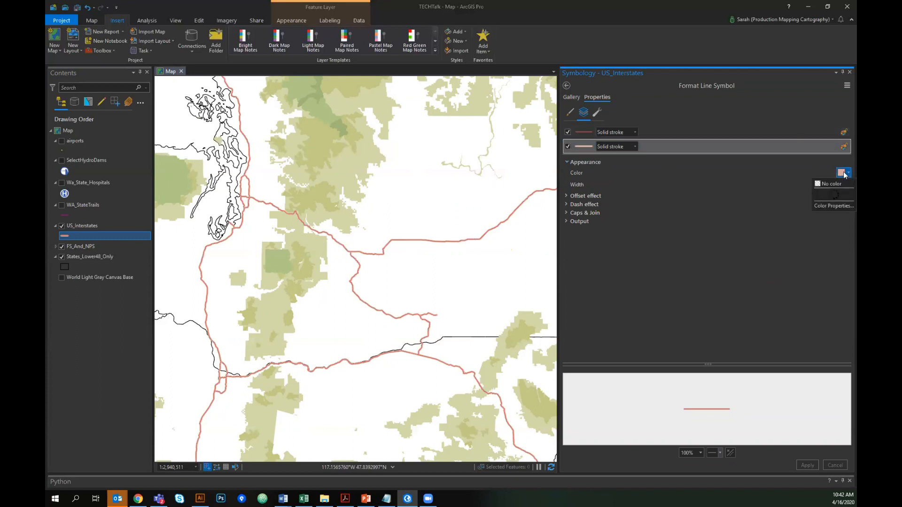
{"action": "left_click", "coordinate": [782, 289]}
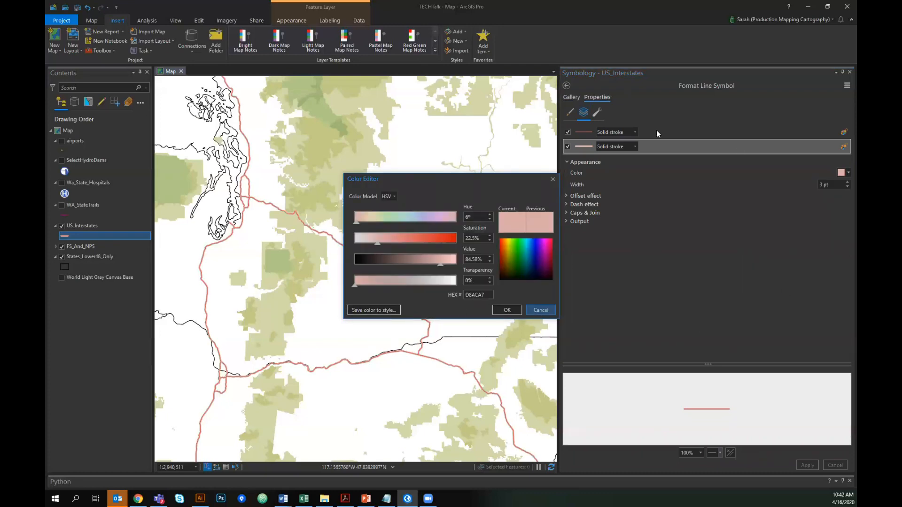
{"action": "left_click", "coordinate": [540, 310]}
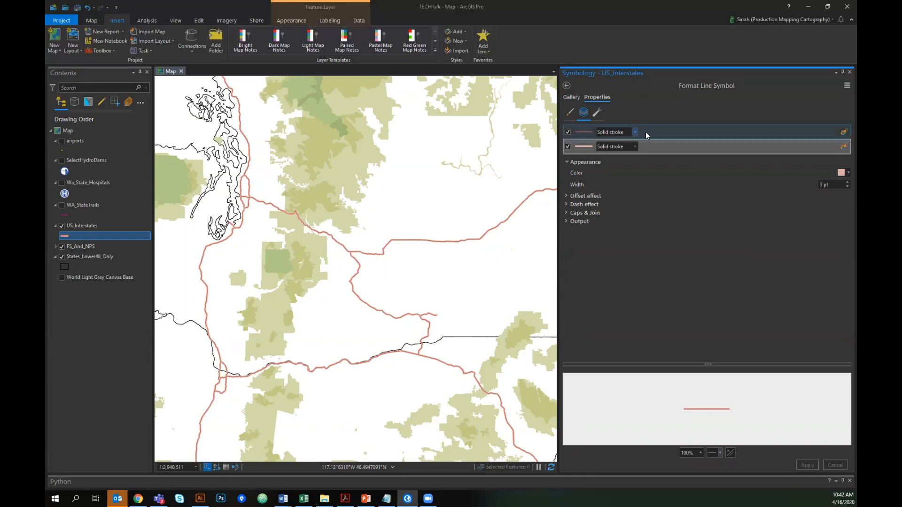
- Browse the symbol structure and its add-symbol-layer options, then return to the layers view
{"action": "left_click", "coordinate": [585, 162]}
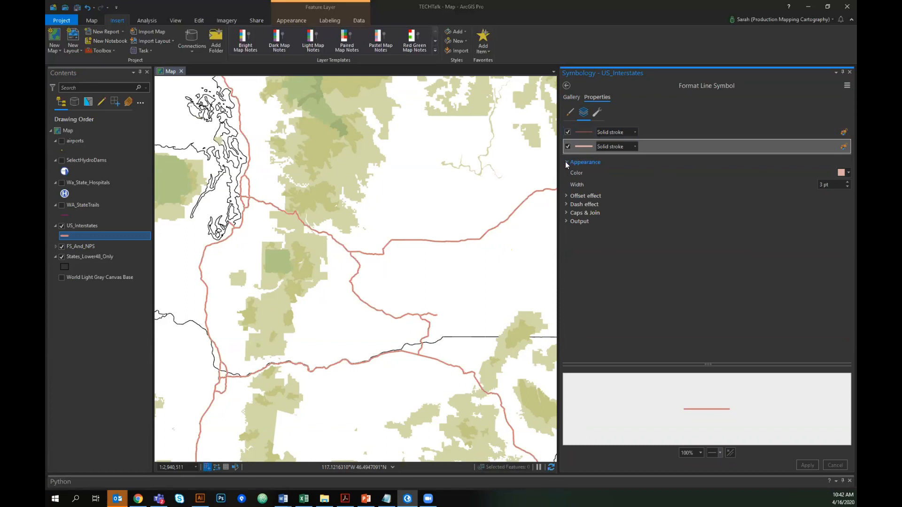
{"action": "left_click", "coordinate": [598, 113]}
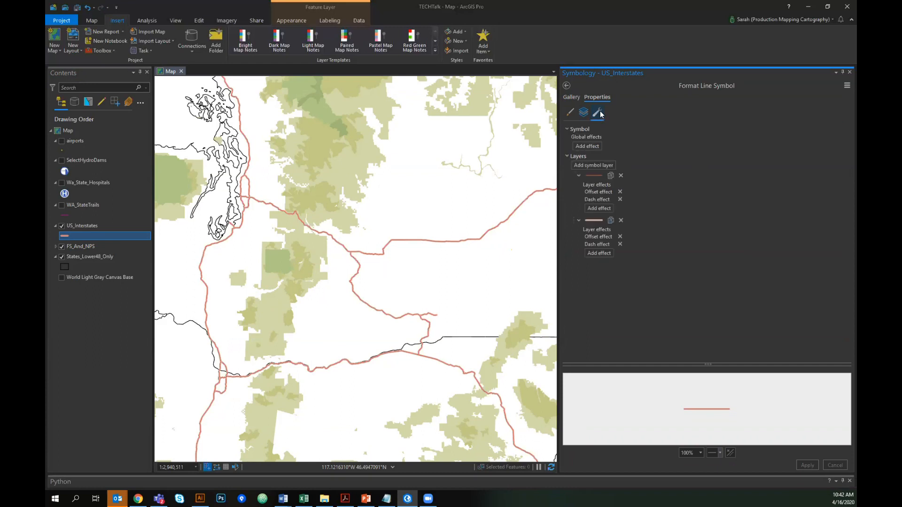
{"action": "left_click", "coordinate": [598, 162]}
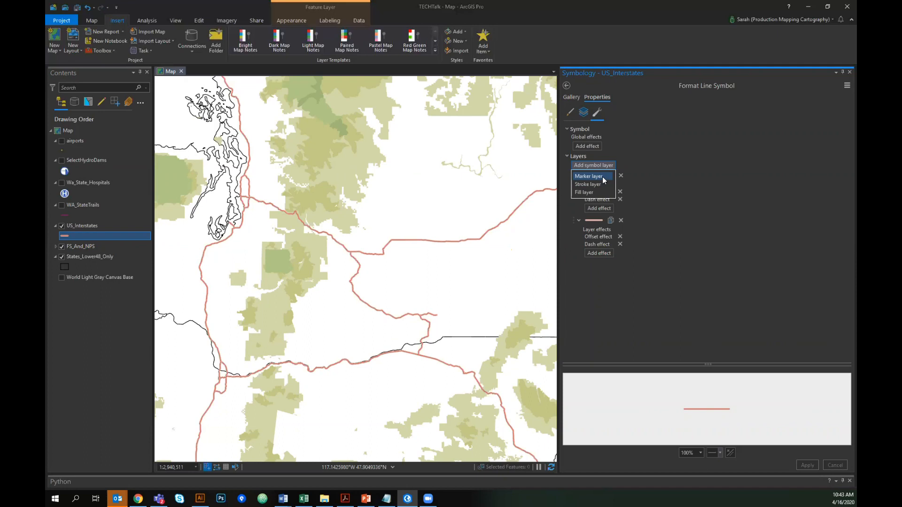
{"action": "left_click", "coordinate": [658, 159]}
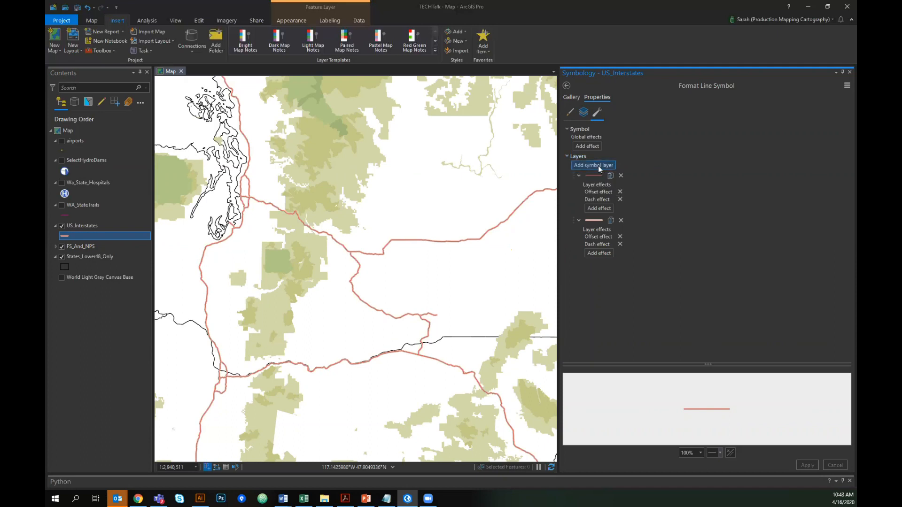
{"action": "left_click", "coordinate": [584, 112]}
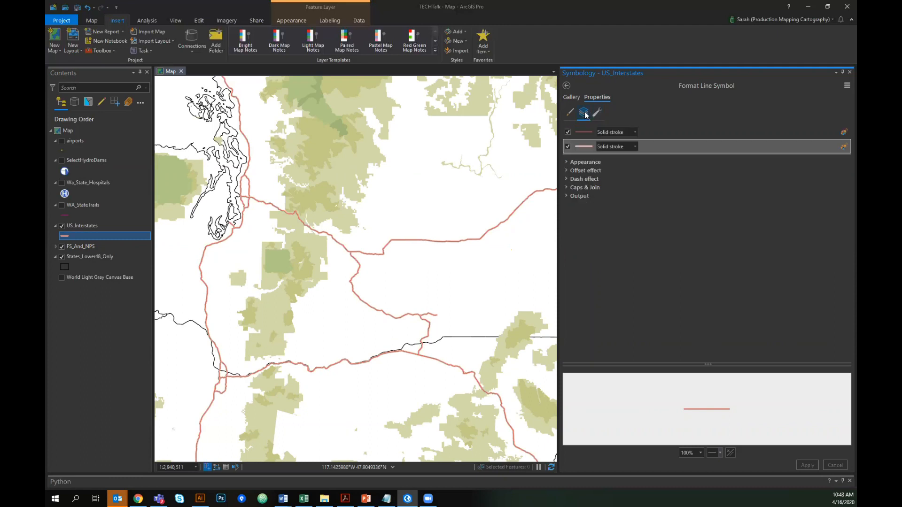
- Save the interstate symbol to the IdahoStyle style with name US Highways and category transportation
{"action": "left_click", "coordinate": [845, 85]}
{"action": "left_click", "coordinate": [795, 117]}
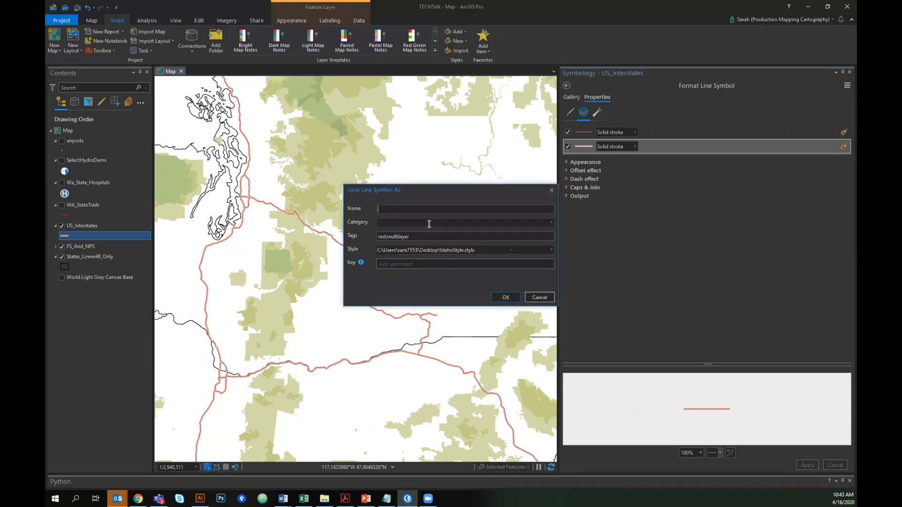
{"action": "left_click", "coordinate": [485, 249]}
{"action": "left_click", "coordinate": [485, 250]}
{"action": "left_click", "coordinate": [478, 210]}
{"action": "type", "text": "US Highways"}
{"action": "key", "text": "Tab"}
{"action": "type", "text": "transportation"}
{"action": "left_click", "coordinate": [512, 297]}
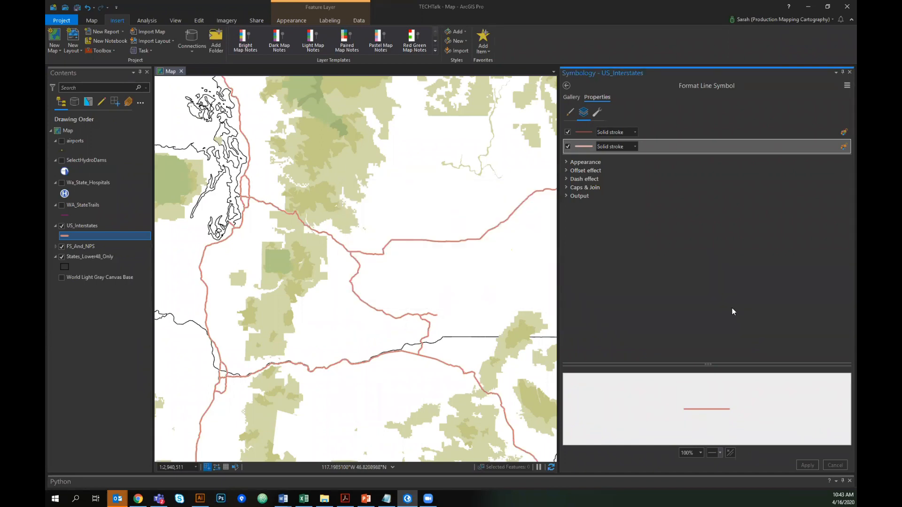
- Turn on the WA_StateTrails layer and check the IdahoStyle gallery for the saved US Highways symbol
{"action": "left_click", "coordinate": [61, 204]}
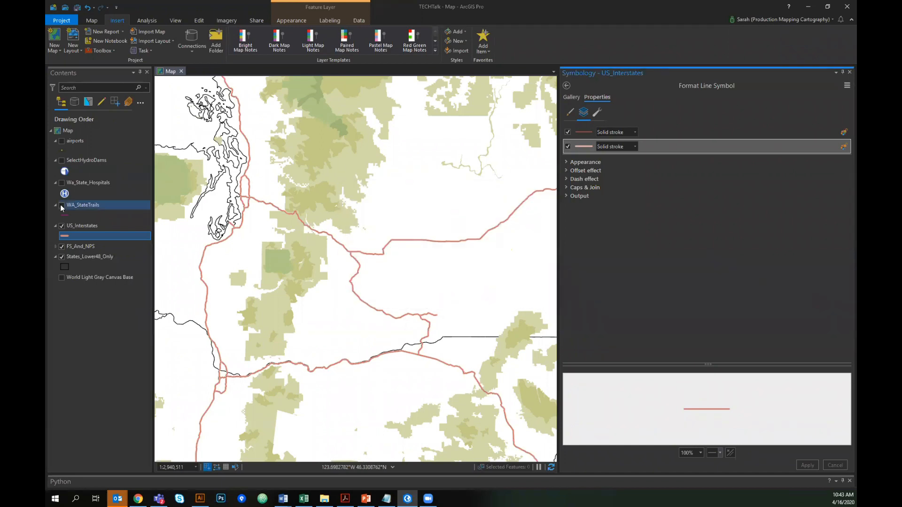
{"action": "mouse_move", "coordinate": [399, 171]}
{"action": "left_mouse_down"}
{"action": "mouse_move", "coordinate": [419, 249]}
{"action": "mouse_move", "coordinate": [468, 224]}
{"action": "left_mouse_up"}
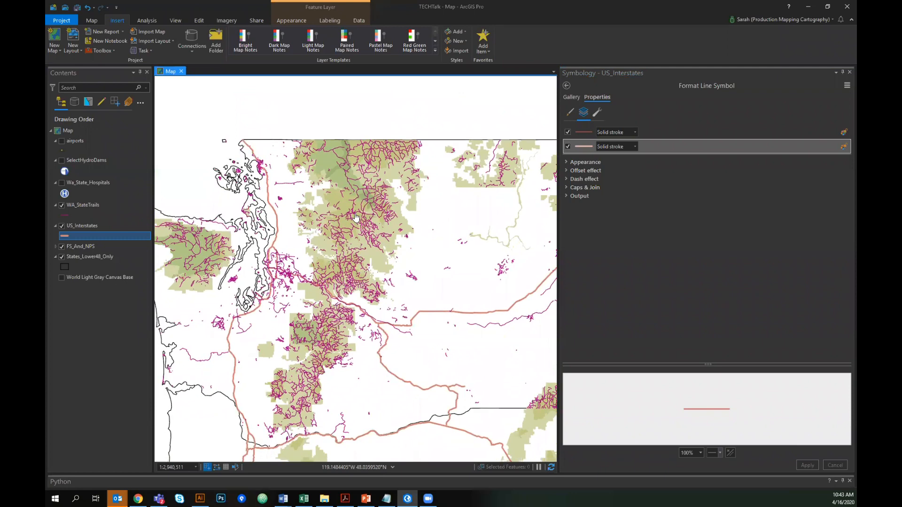
{"action": "left_click", "coordinate": [572, 97]}
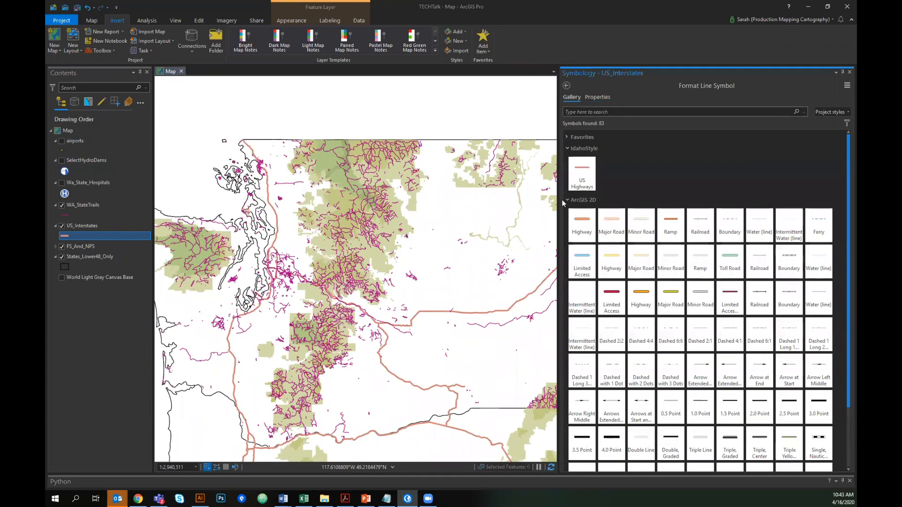
{"action": "left_click", "coordinate": [598, 199]}
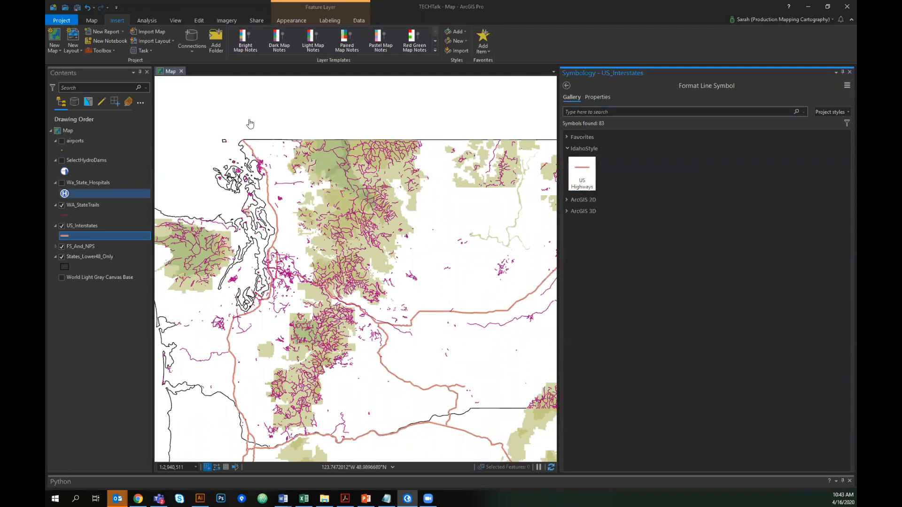
- Open the WA_StateTrails line symbol's layer properties and review the available stroke types
{"action": "left_click", "coordinate": [66, 214]}
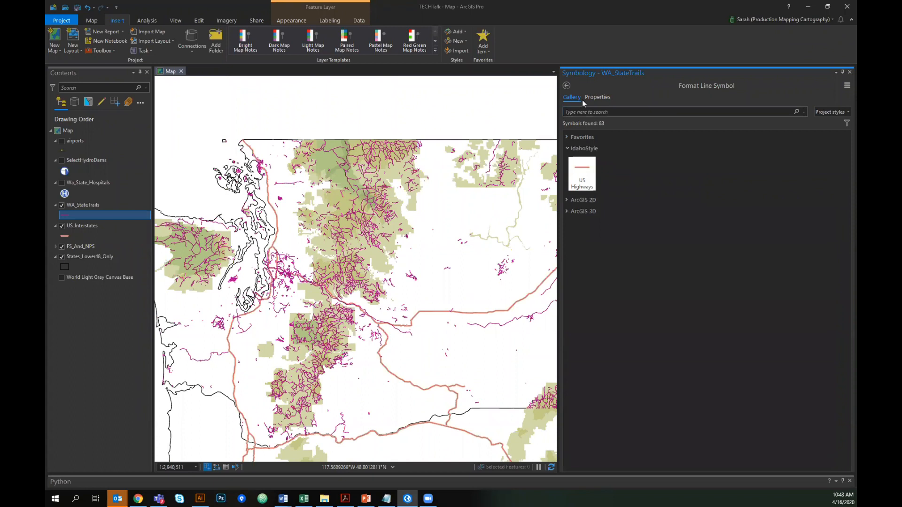
{"action": "left_click", "coordinate": [596, 98]}
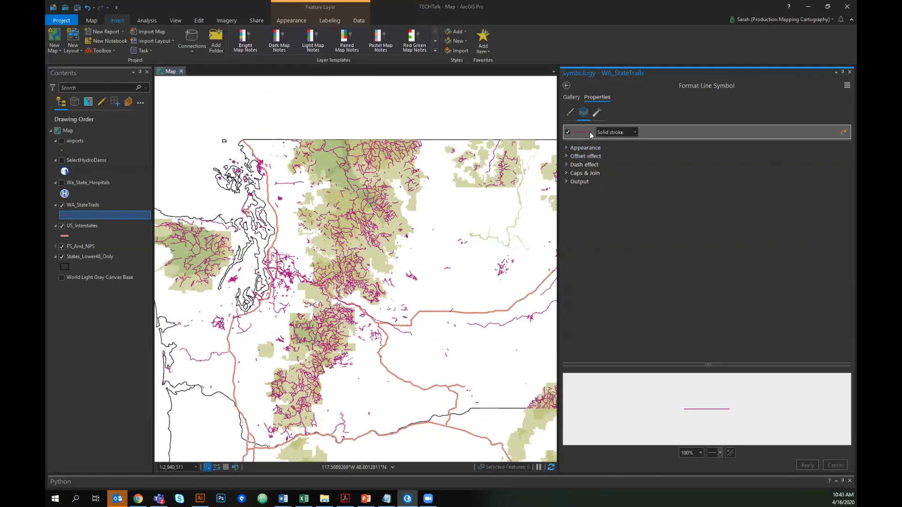
{"action": "left_click", "coordinate": [634, 132]}
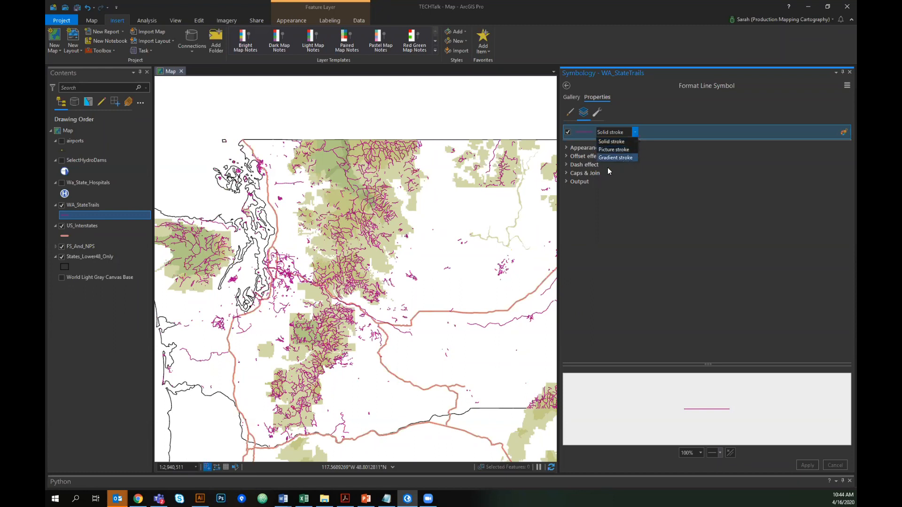
{"action": "left_click", "coordinate": [668, 135]}
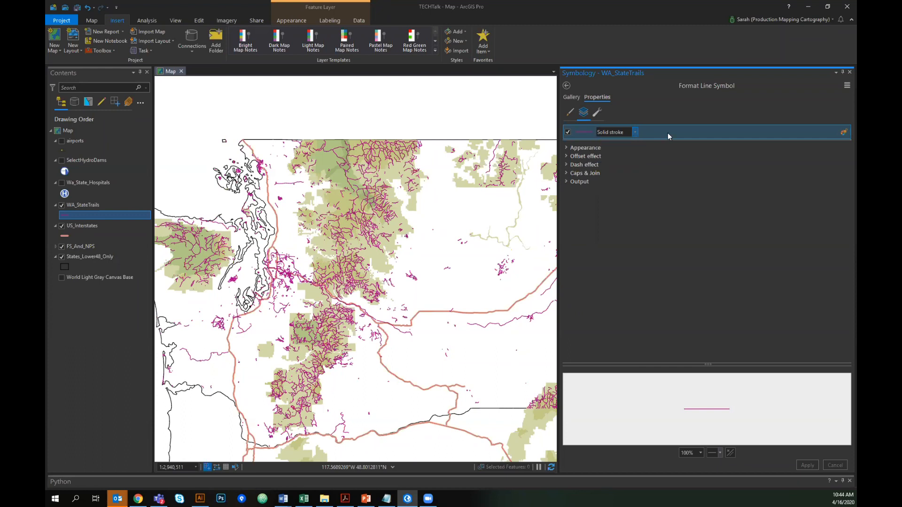
- Give the trail stroke a dotted dash effect with dash template 2 2 and apply it
{"action": "left_click", "coordinate": [566, 164]}
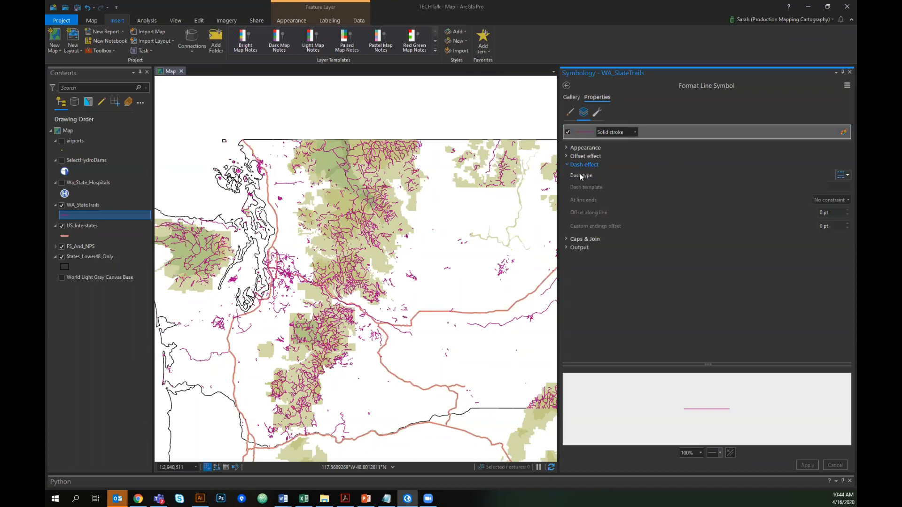
{"action": "left_click", "coordinate": [844, 175]}
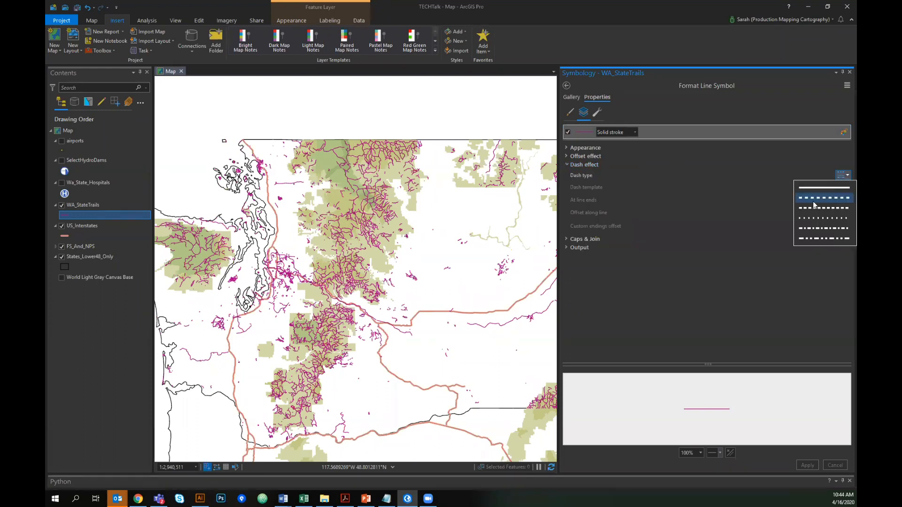
{"action": "left_click", "coordinate": [831, 218]}
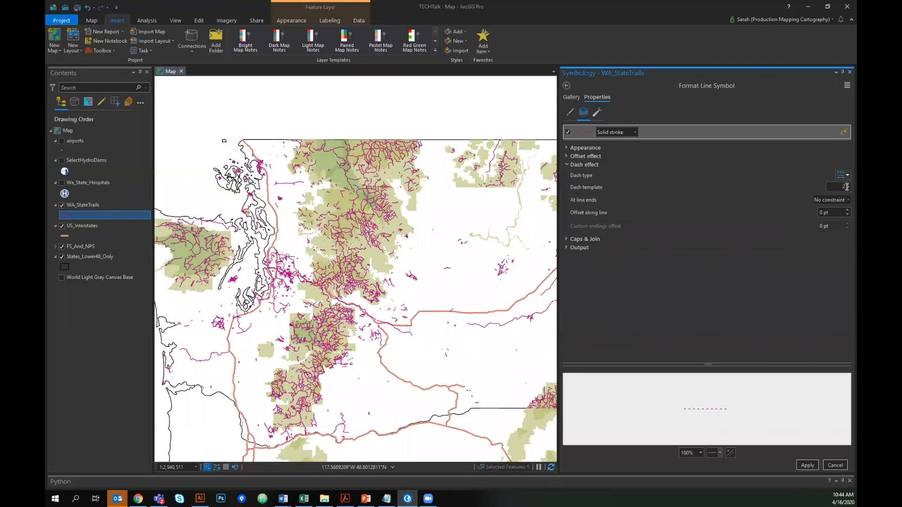
{"action": "left_click_drag", "start_coordinate": [845, 186], "coordinate": [839, 186]}
{"action": "left_click_drag", "start_coordinate": [832, 186], "coordinate": [846, 188]}
{"action": "scroll", "coordinate": [706, 409], "scroll_direction": "up", "scroll_amount": 5}
{"action": "scroll", "coordinate": [706, 409], "scroll_direction": "up", "scroll_amount": 3}
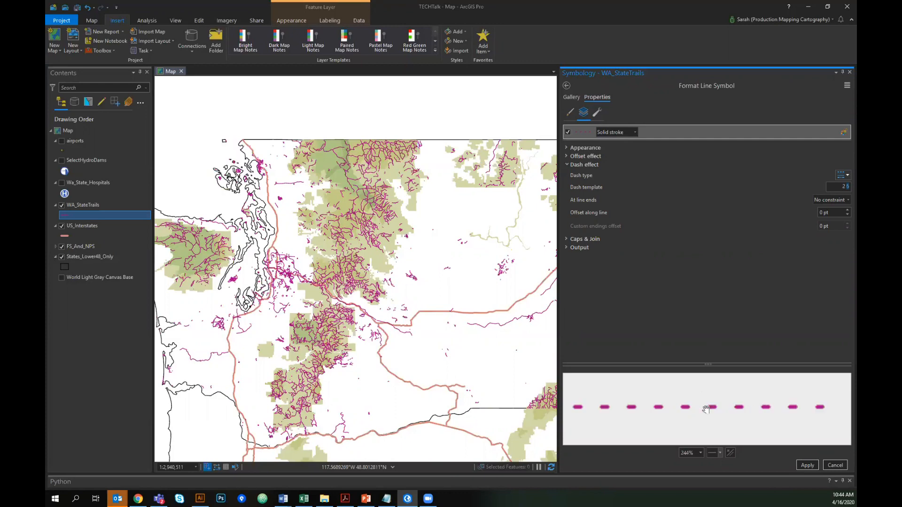
{"action": "double_click", "coordinate": [682, 453]}
{"action": "left_click", "coordinate": [687, 318]}
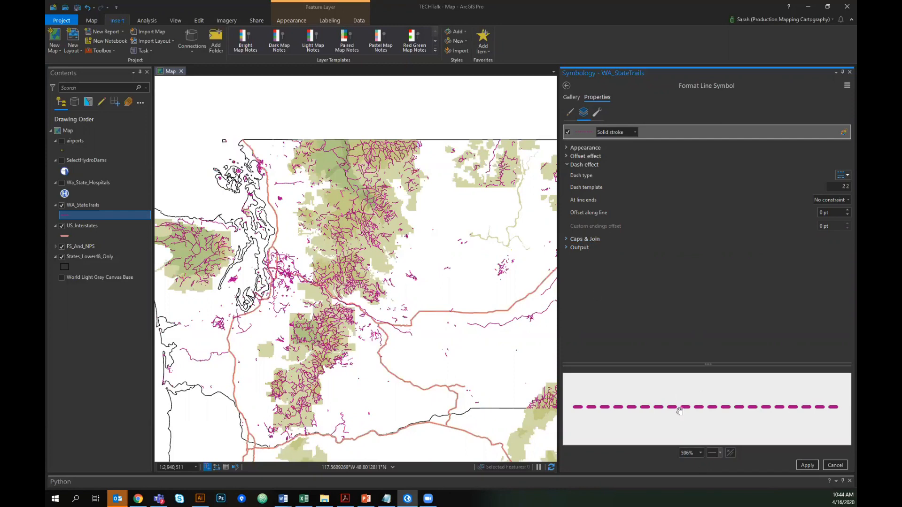
{"action": "left_click", "coordinate": [807, 465]}
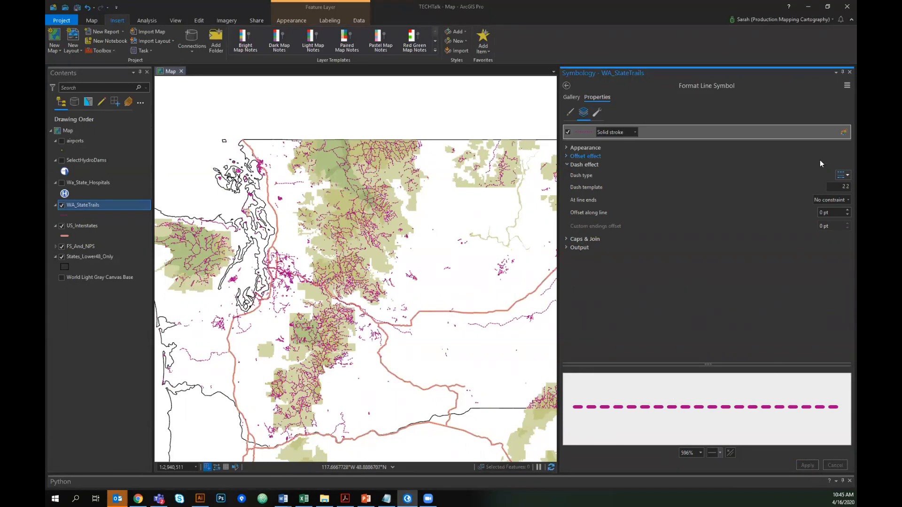
- Change the trail line color to dark green and apply it
{"action": "left_click", "coordinate": [570, 112]}
{"action": "left_click", "coordinate": [843, 148]}
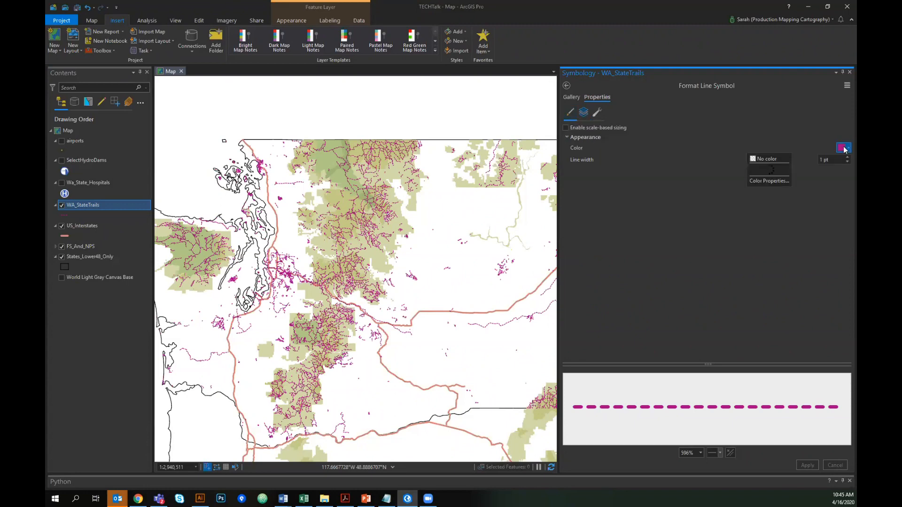
{"action": "left_click", "coordinate": [817, 220]}
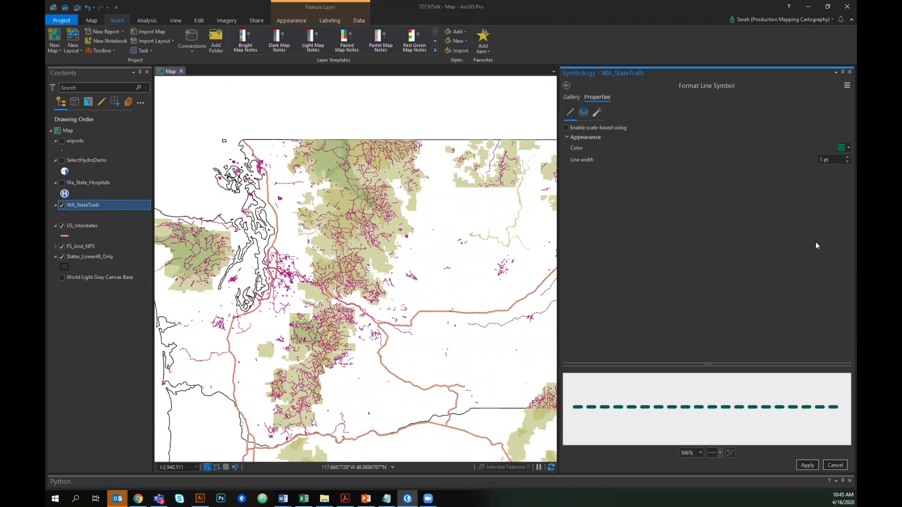
{"action": "left_click", "coordinate": [807, 465]}
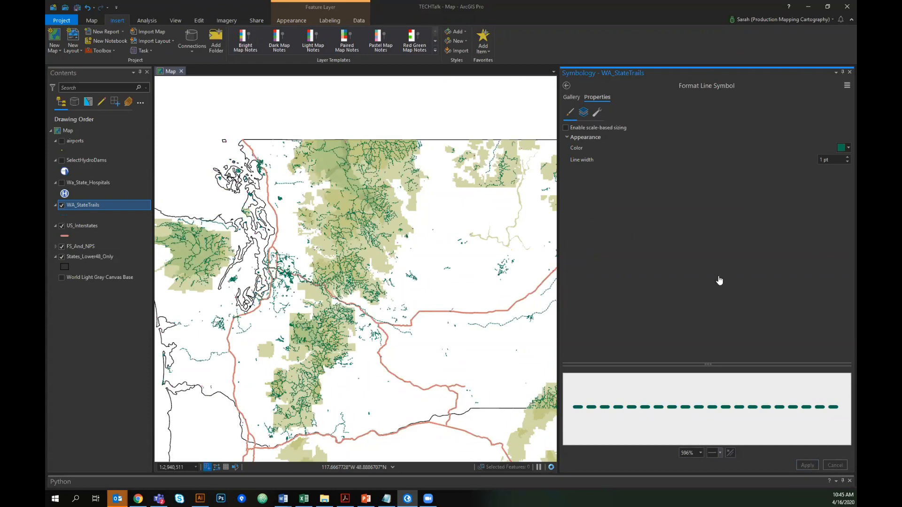
- Widen the map and zoom in to inspect the dashed green trails
{"action": "left_click_drag", "start_coordinate": [558, 86], "coordinate": [761, 102]}
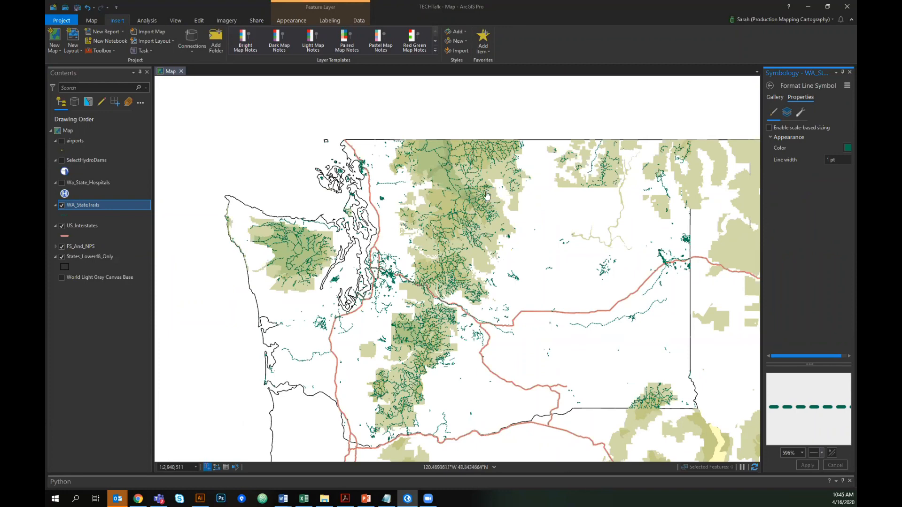
{"action": "scroll", "coordinate": [481, 194], "scroll_direction": "up", "scroll_amount": 5}
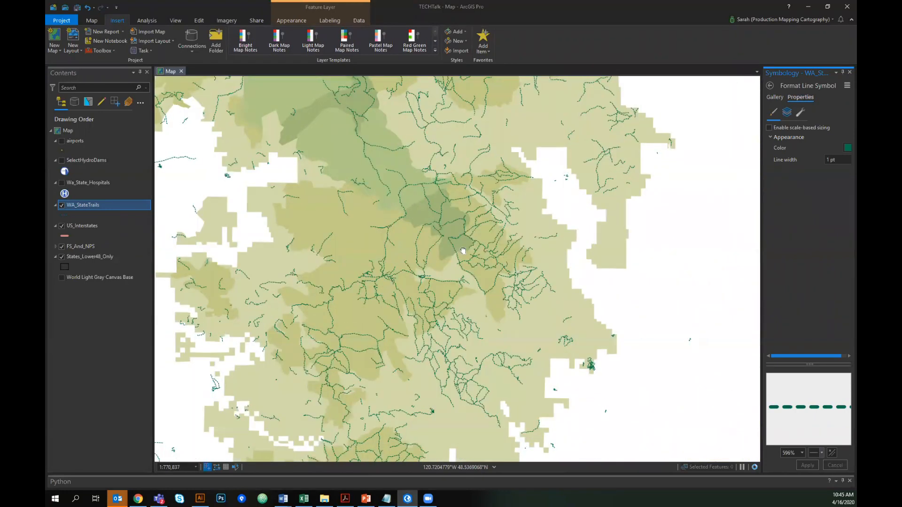
{"action": "left_click_drag", "start_coordinate": [462, 251], "coordinate": [490, 301]}
{"action": "left_click_drag", "start_coordinate": [442, 200], "coordinate": [446, 172]}
{"action": "scroll", "coordinate": [400, 141], "scroll_direction": "up", "scroll_amount": 3}
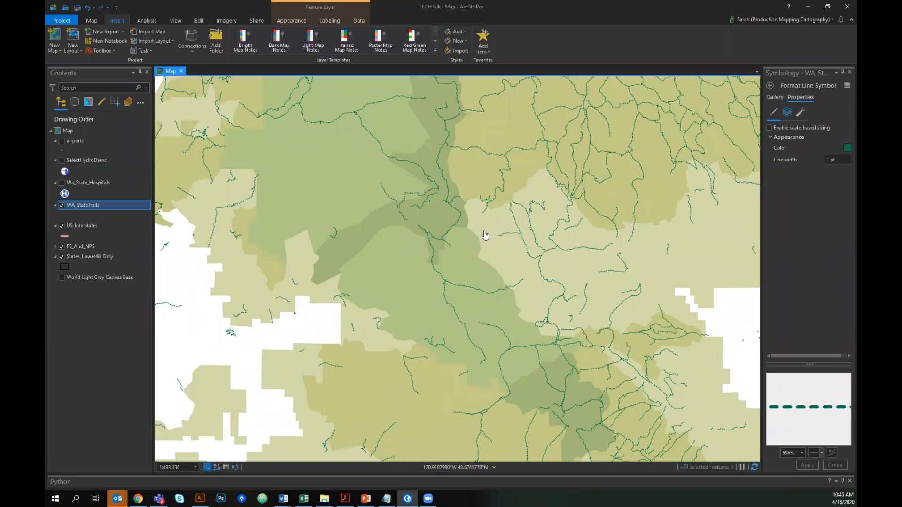
{"action": "scroll", "coordinate": [551, 242], "scroll_direction": "up", "scroll_amount": 4}
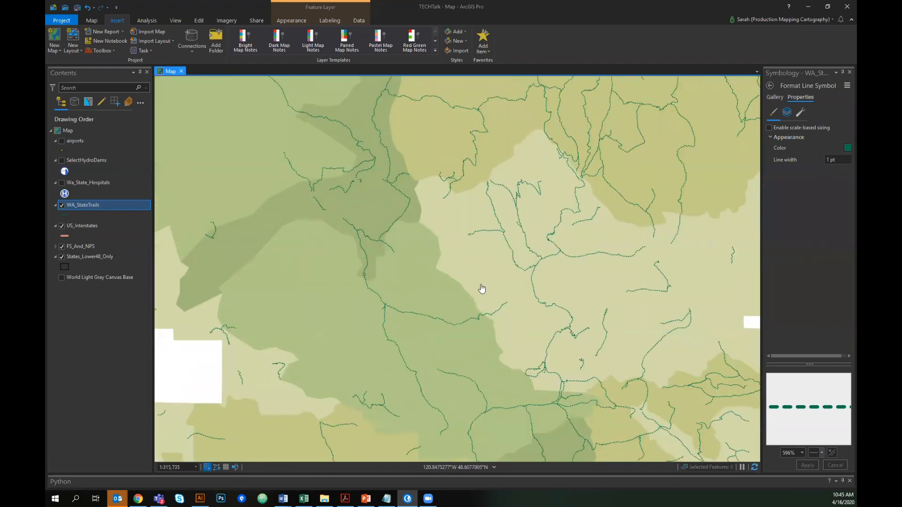
- Save the green dashed trail line symbol into the IdahoStyle style, naming it Trails with category tran
{"action": "scroll", "coordinate": [554, 247], "scroll_direction": "down", "scroll_amount": 2}
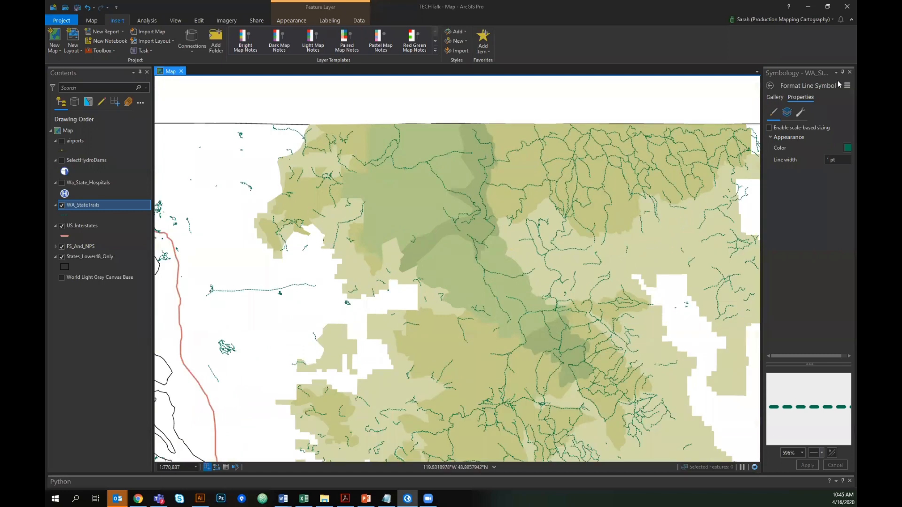
{"action": "left_click", "coordinate": [847, 85]}
{"action": "left_click", "coordinate": [810, 113]}
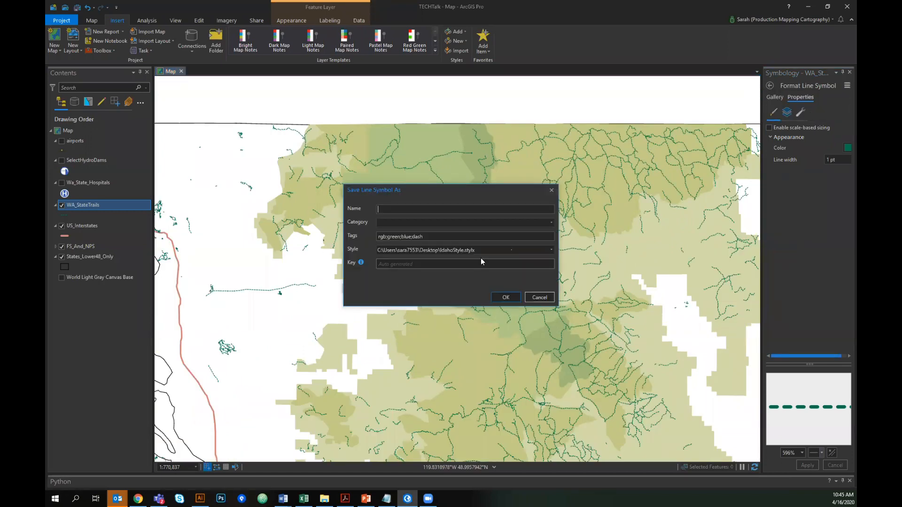
{"action": "left_click", "coordinate": [493, 249]}
{"action": "left_click", "coordinate": [445, 208]}
{"action": "type", "text": "Trails"}
{"action": "key", "text": "Tab"}
{"action": "type", "text": "tran"}
{"action": "key", "text": "Return"}
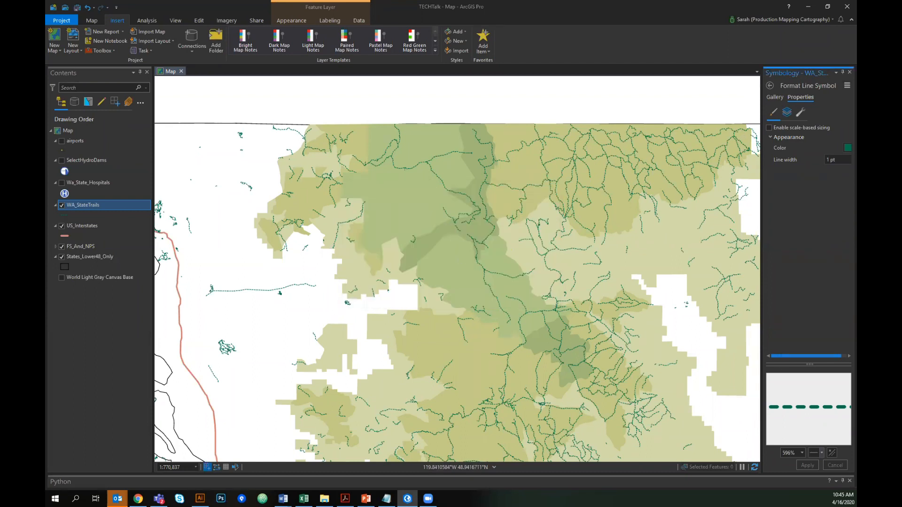
- Open the symbol gallery and widen the Symbology pane to review the IdahoStyle symbols
{"action": "left_click", "coordinate": [775, 97]}
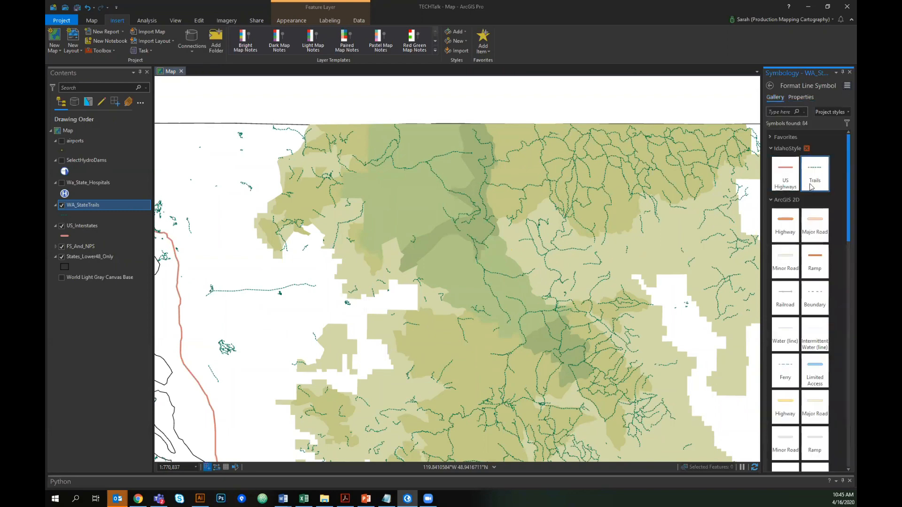
{"action": "left_click_drag", "start_coordinate": [761, 214], "coordinate": [558, 230]}
{"action": "left_click", "coordinate": [569, 200]}
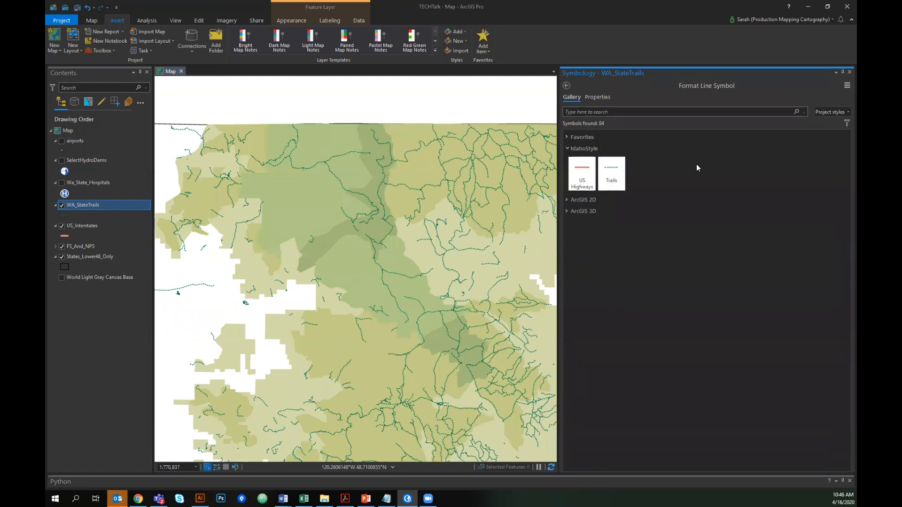
{"action": "left_click_drag", "start_coordinate": [566, 75], "coordinate": [587, 212]}
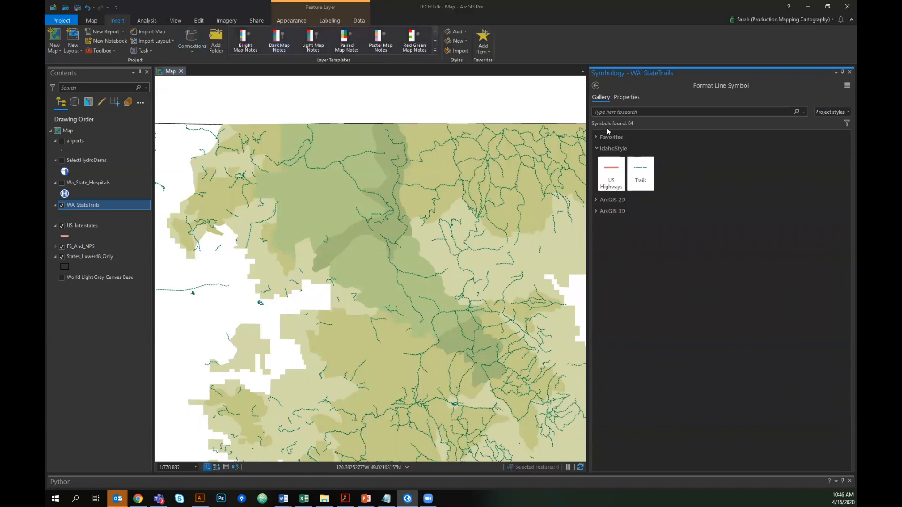
{"action": "left_click_drag", "start_coordinate": [592, 121], "coordinate": [643, 122]}
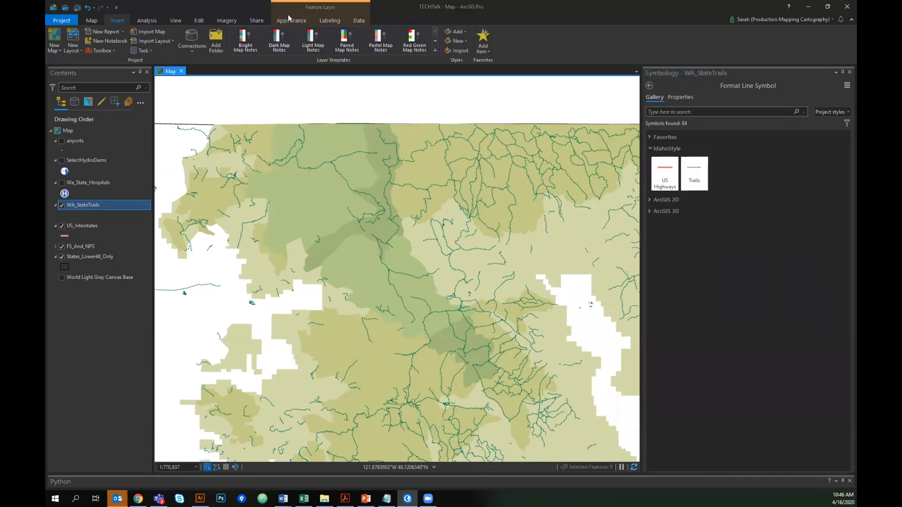
- Browse the label text symbol styles gallery, then close the Symbology pane
{"action": "left_click", "coordinate": [325, 22]}
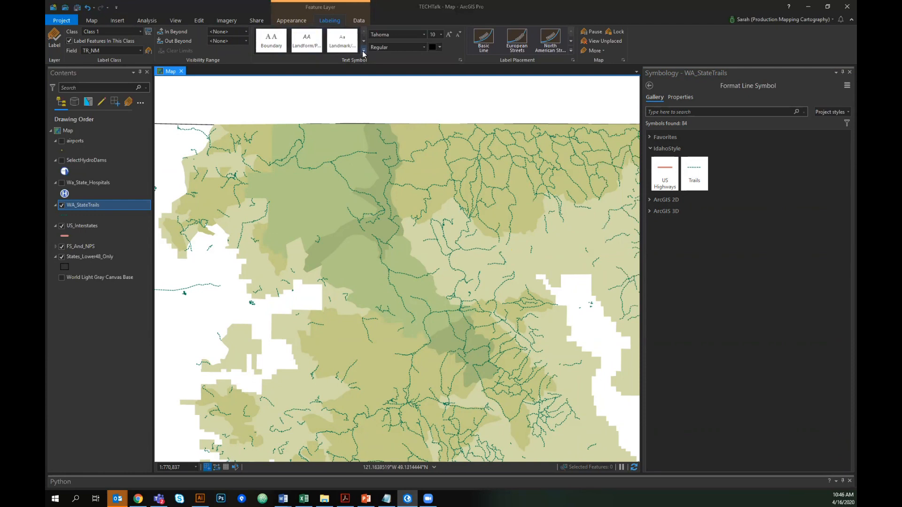
{"action": "left_click_drag", "start_coordinate": [155, 80], "coordinate": [164, 79]}
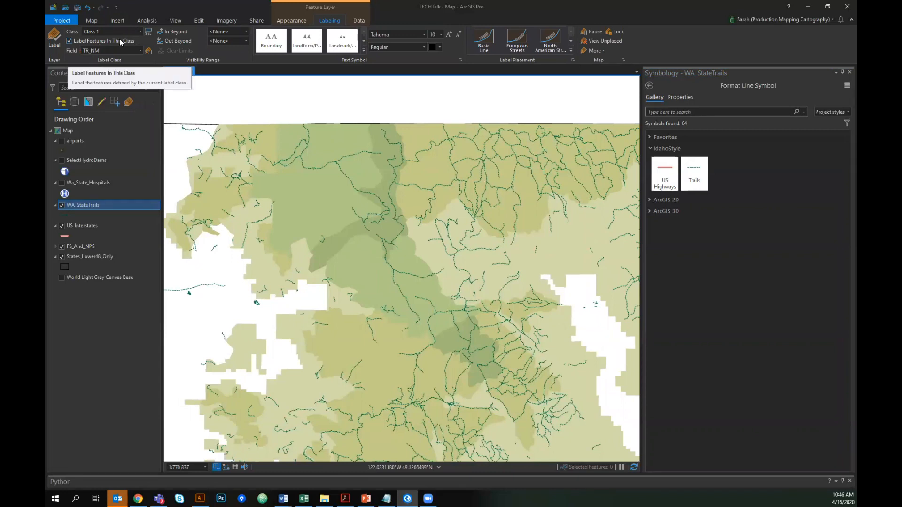
{"action": "left_click", "coordinate": [363, 51]}
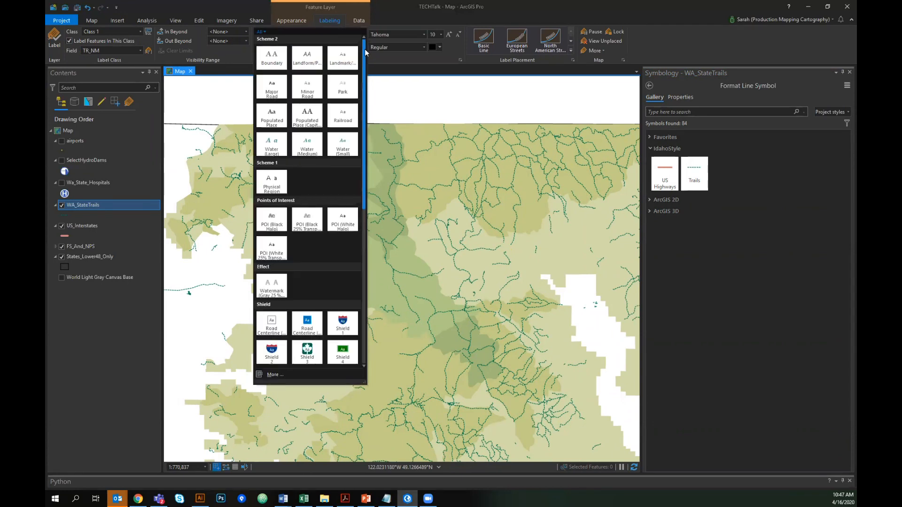
{"action": "left_click_drag", "start_coordinate": [366, 158], "coordinate": [368, 213]}
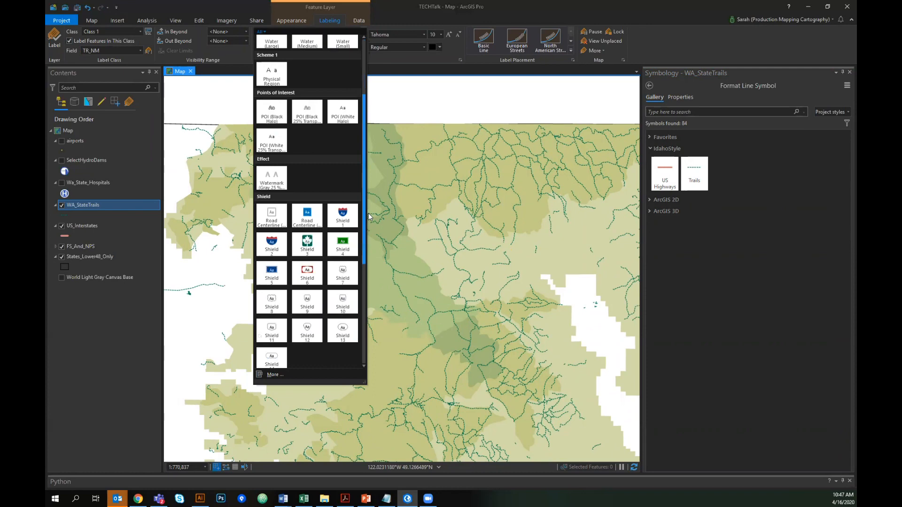
{"action": "left_click_drag", "start_coordinate": [368, 216], "coordinate": [370, 137]}
{"action": "left_click", "coordinate": [403, 92]}
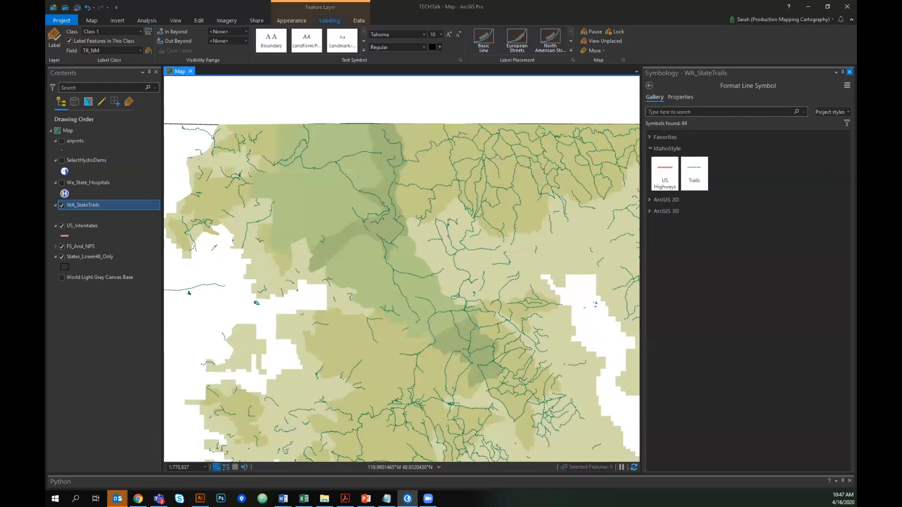
{"action": "left_click", "coordinate": [849, 72]}
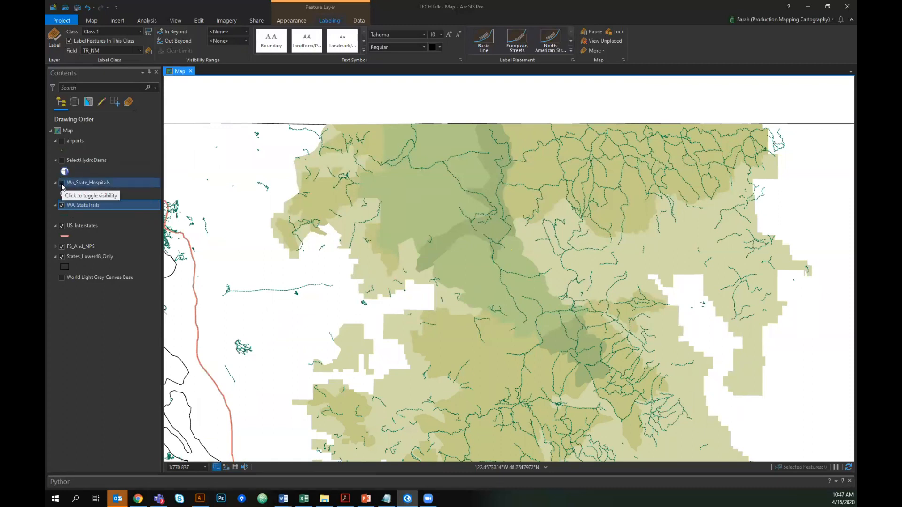
- Zoom out and change layer visibility: show hospitals, basemap and airports, hide trails and forest areas
{"action": "scroll", "coordinate": [347, 219], "scroll_direction": "down", "scroll_amount": 2}
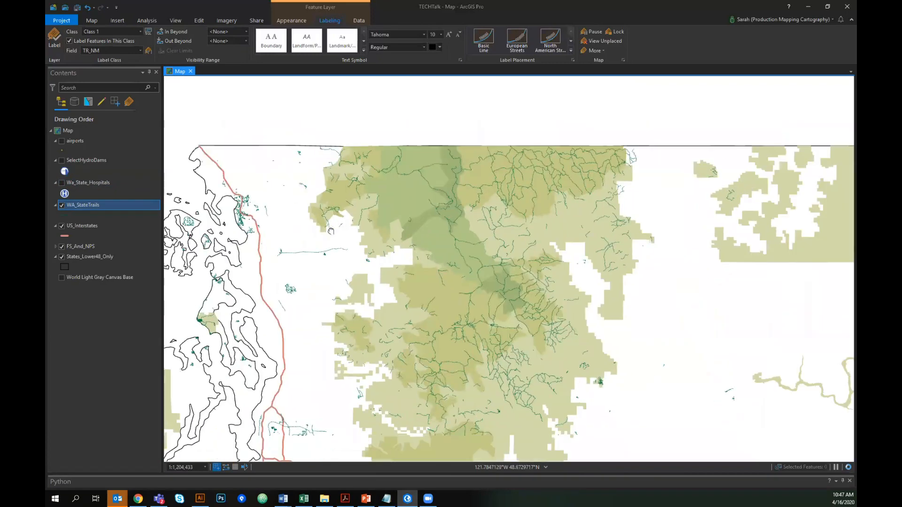
{"action": "scroll", "coordinate": [381, 177], "scroll_direction": "down", "scroll_amount": 2}
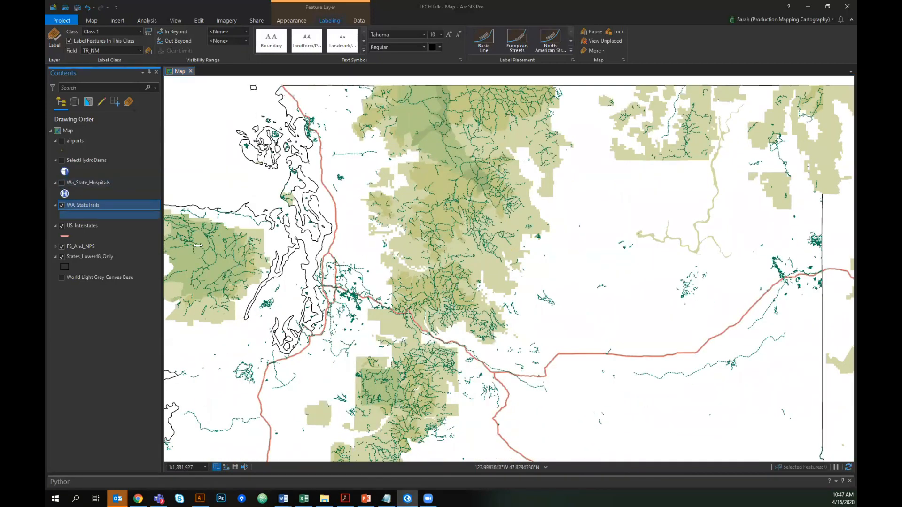
{"action": "left_click", "coordinate": [61, 182]}
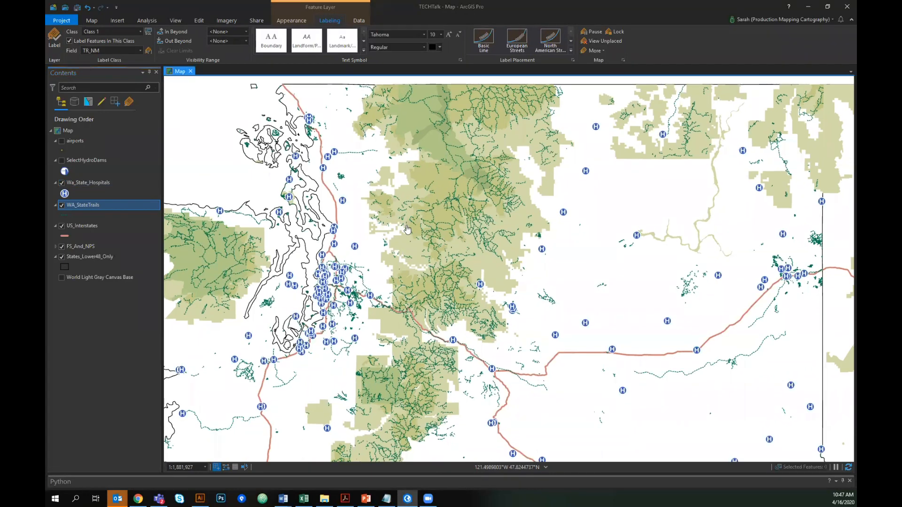
{"action": "left_click", "coordinate": [62, 206]}
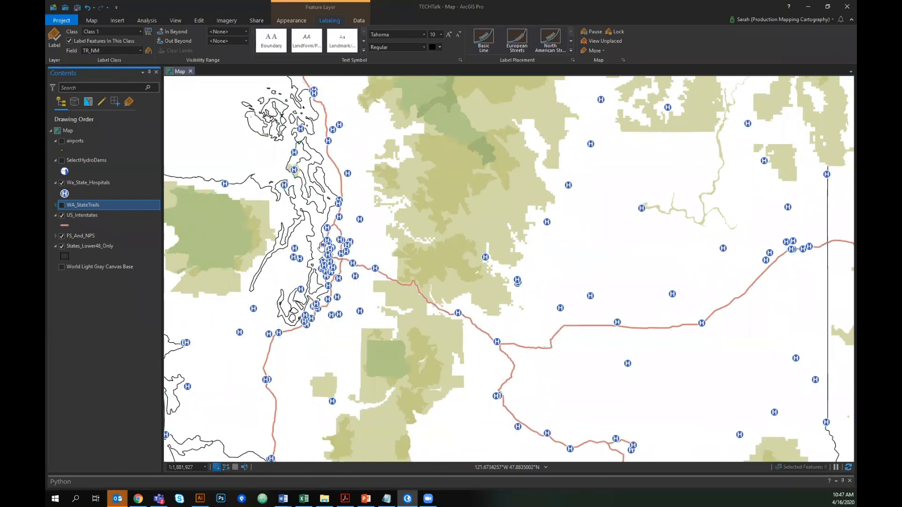
{"action": "scroll", "coordinate": [358, 232], "scroll_direction": "down", "scroll_amount": 2}
{"action": "left_click", "coordinate": [61, 267]}
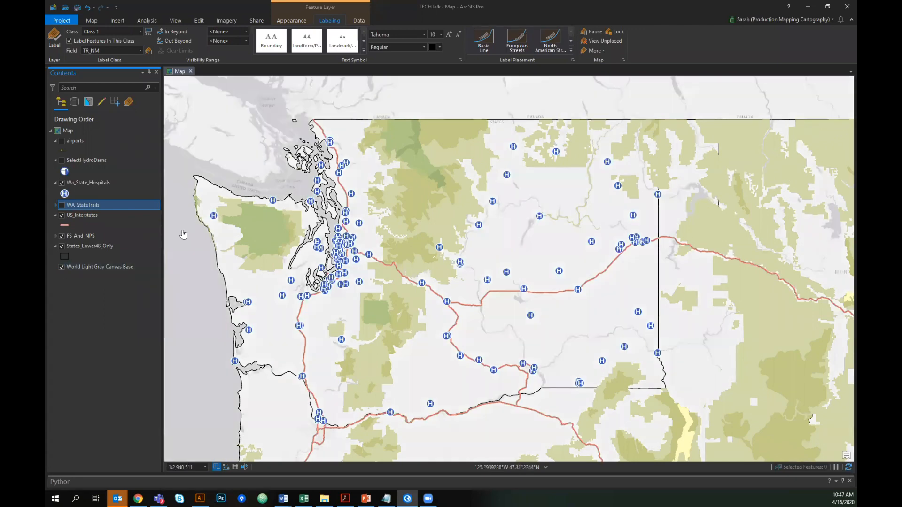
{"action": "left_click", "coordinate": [61, 236]}
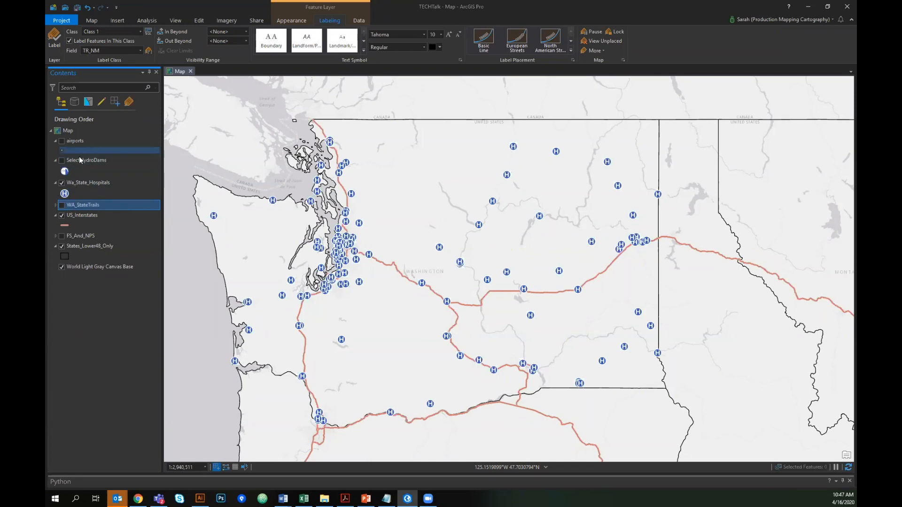
{"action": "left_click", "coordinate": [61, 142]}
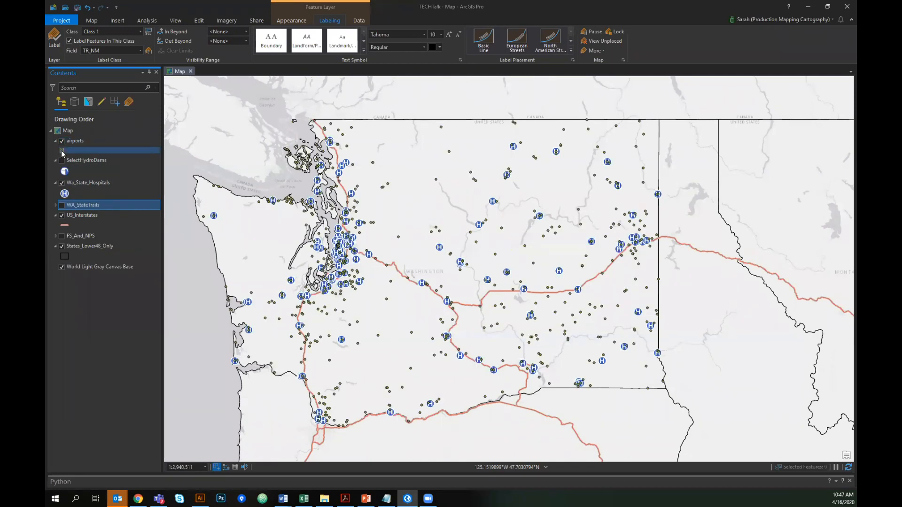
- Open the airports point symbol's properties and review its marker type options and layer structure
{"action": "left_click", "coordinate": [62, 150]}
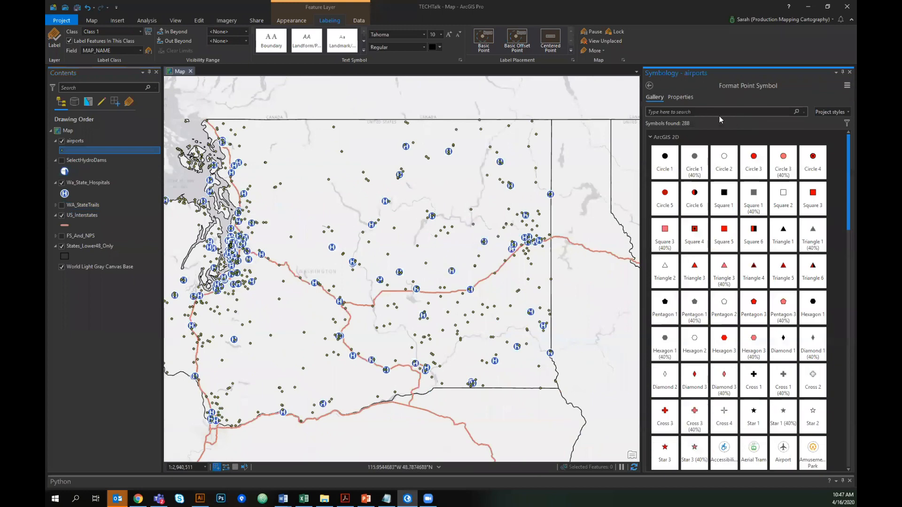
{"action": "left_click", "coordinate": [649, 85]}
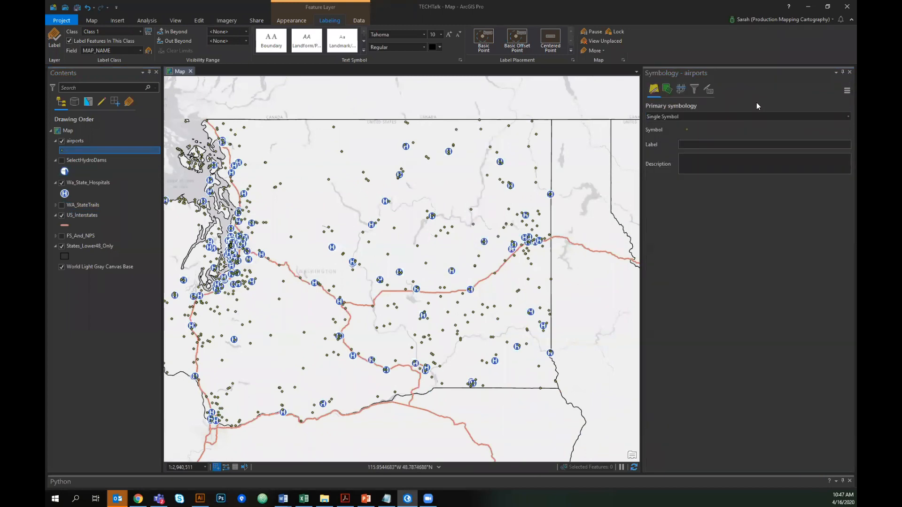
{"action": "left_click", "coordinate": [687, 129]}
{"action": "left_click", "coordinate": [682, 129]}
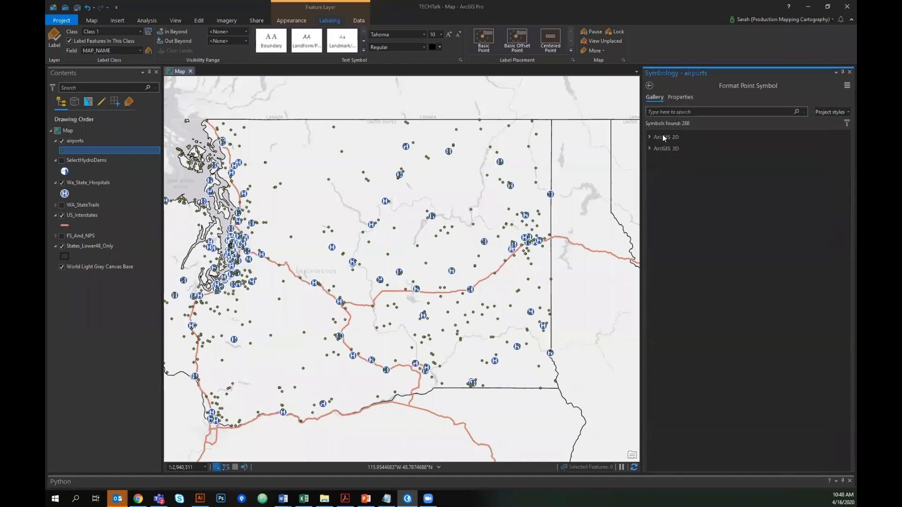
{"action": "left_click", "coordinate": [679, 96]}
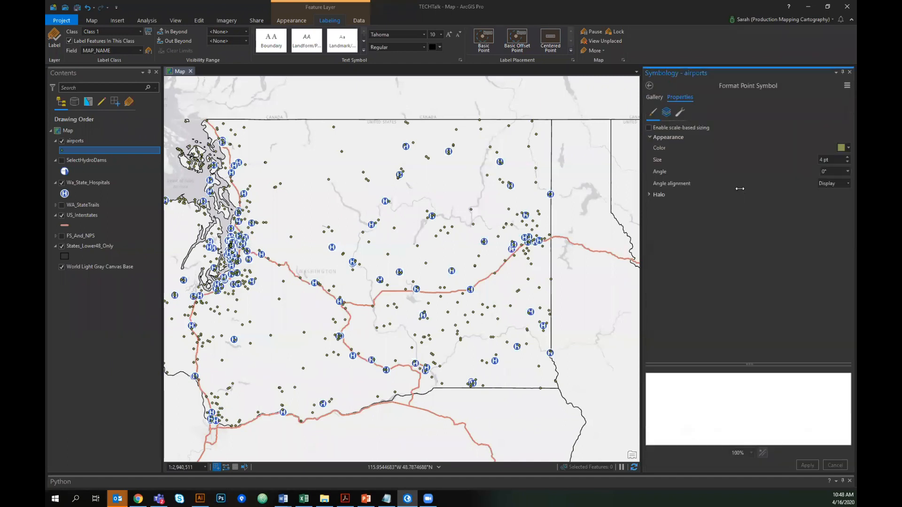
{"action": "left_click", "coordinate": [666, 114]}
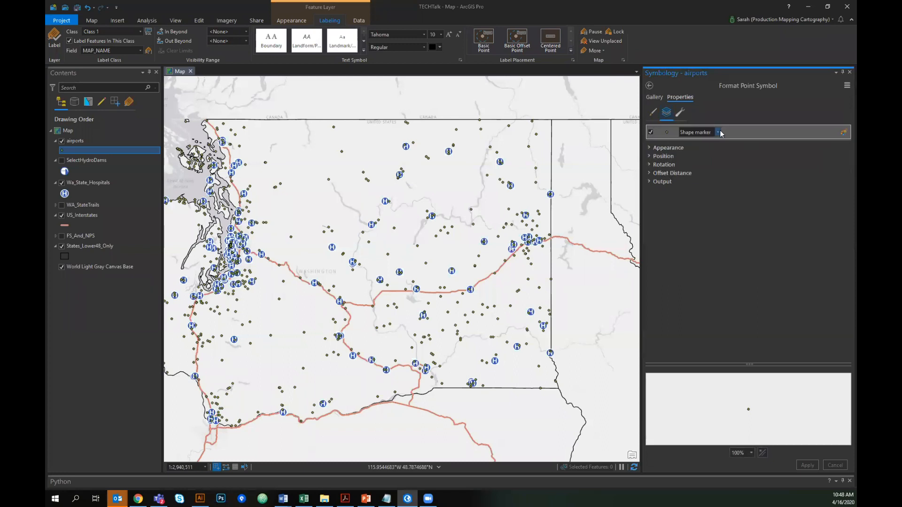
{"action": "left_click", "coordinate": [718, 132]}
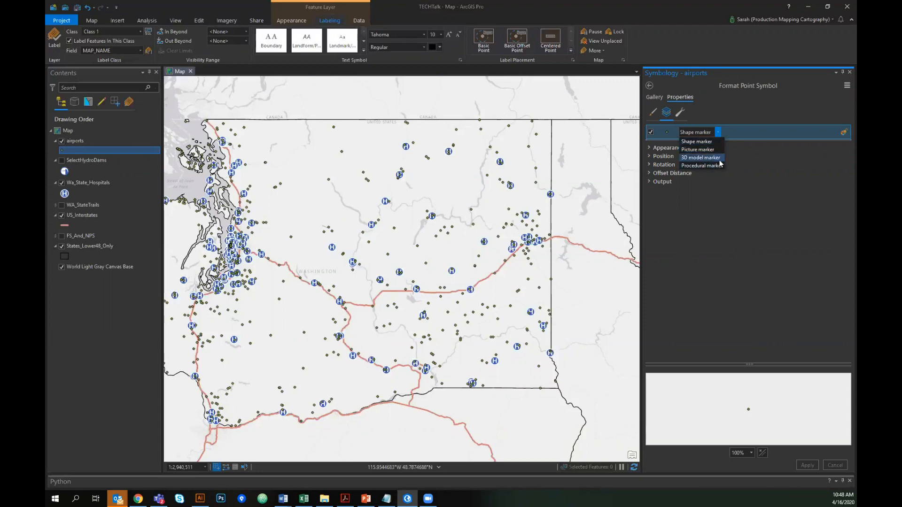
{"action": "left_click", "coordinate": [722, 113]}
{"action": "left_click", "coordinate": [679, 112]}
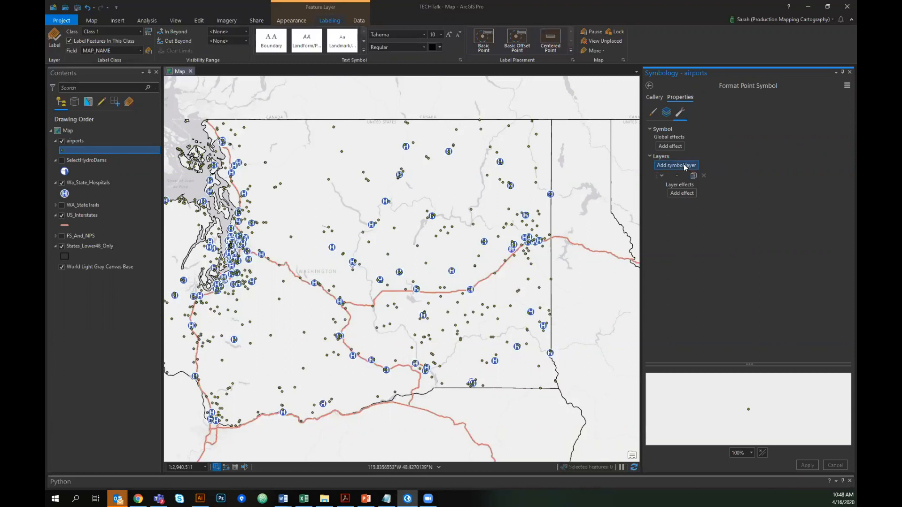
- Set the airport marker color to white and increase its size
{"action": "left_click", "coordinate": [677, 176]}
{"action": "left_click", "coordinate": [652, 113]}
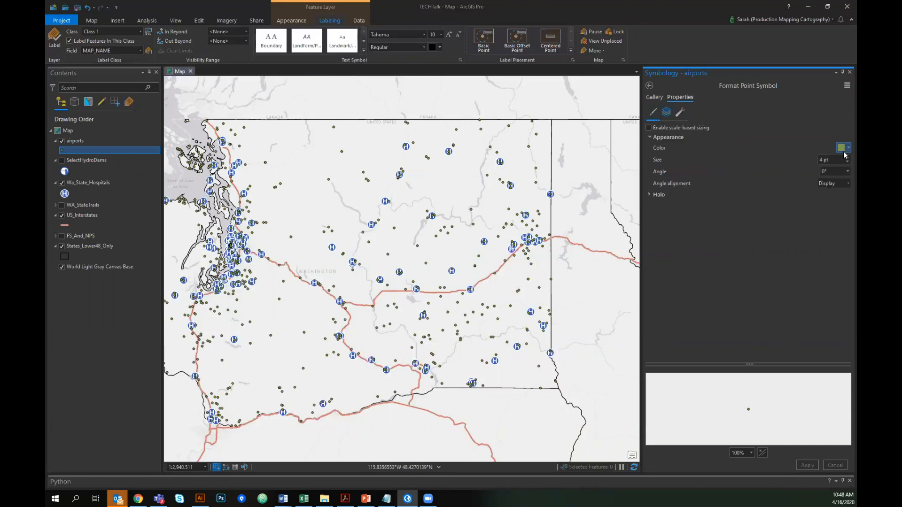
{"action": "left_click", "coordinate": [844, 149]}
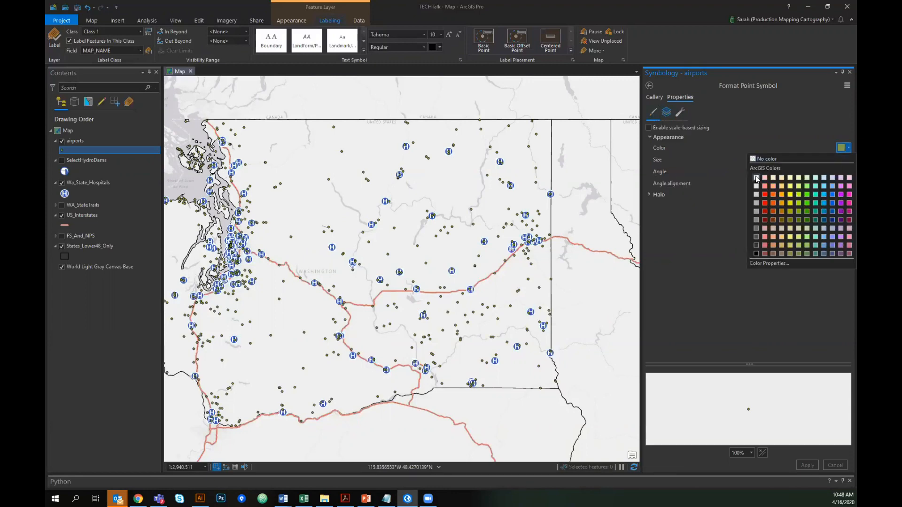
{"action": "left_click", "coordinate": [754, 177]}
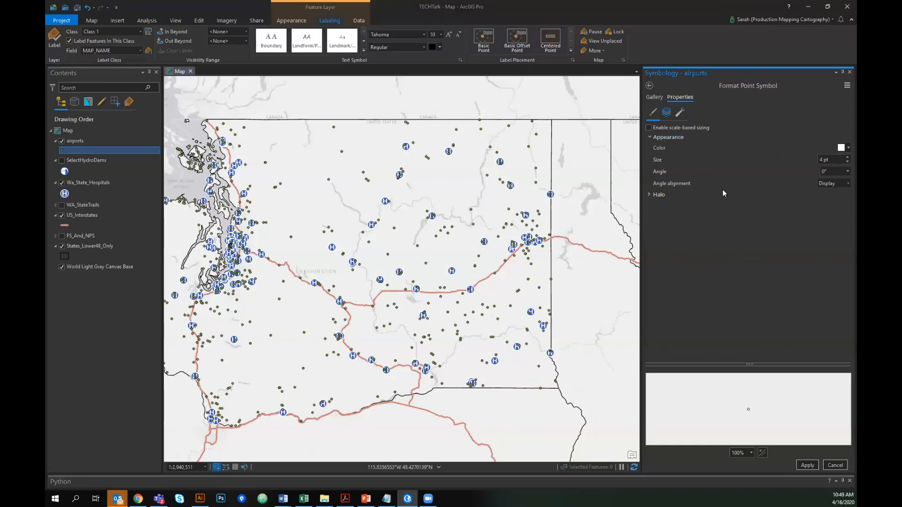
{"action": "left_click", "coordinate": [846, 158]}
{"action": "left_click", "coordinate": [847, 158]}
{"action": "left_click", "coordinate": [846, 158]}
{"action": "left_click", "coordinate": [846, 157]}
{"action": "left_click", "coordinate": [847, 158]}
{"action": "left_click", "coordinate": [847, 158]}
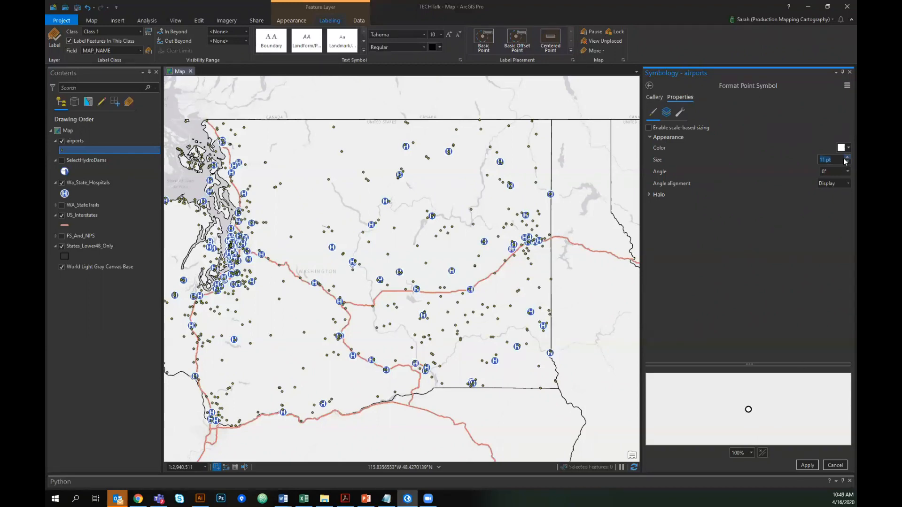
- Add a second marker layer to the airport symbol's structure
{"action": "left_click", "coordinate": [668, 113]}
{"action": "left_click", "coordinate": [680, 112]}
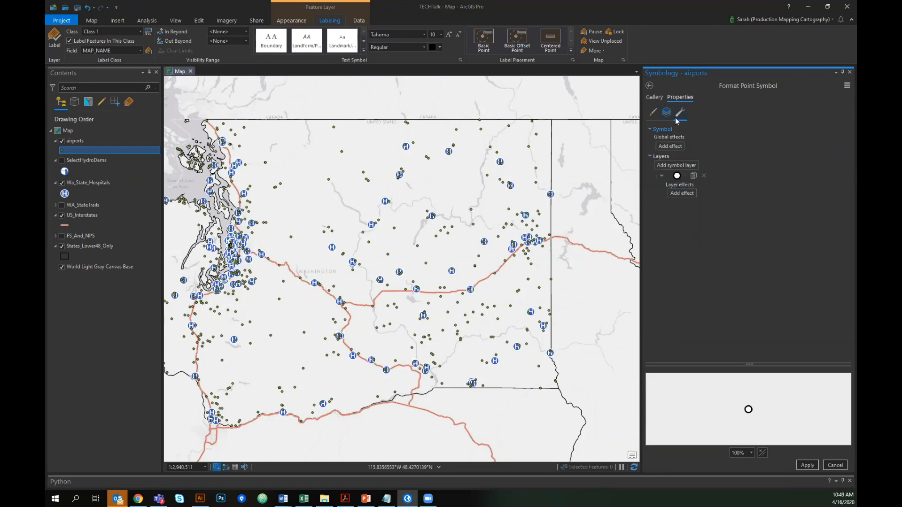
{"action": "left_click", "coordinate": [679, 165]}
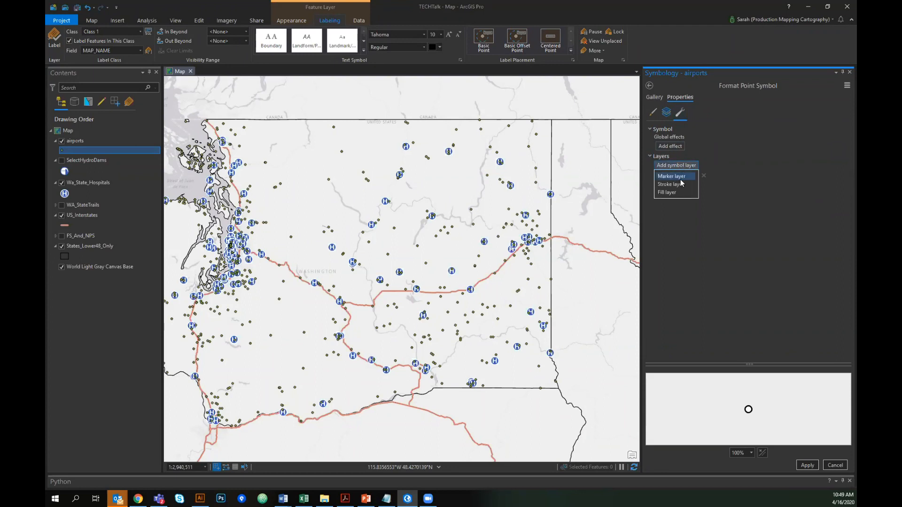
{"action": "left_click", "coordinate": [681, 182]}
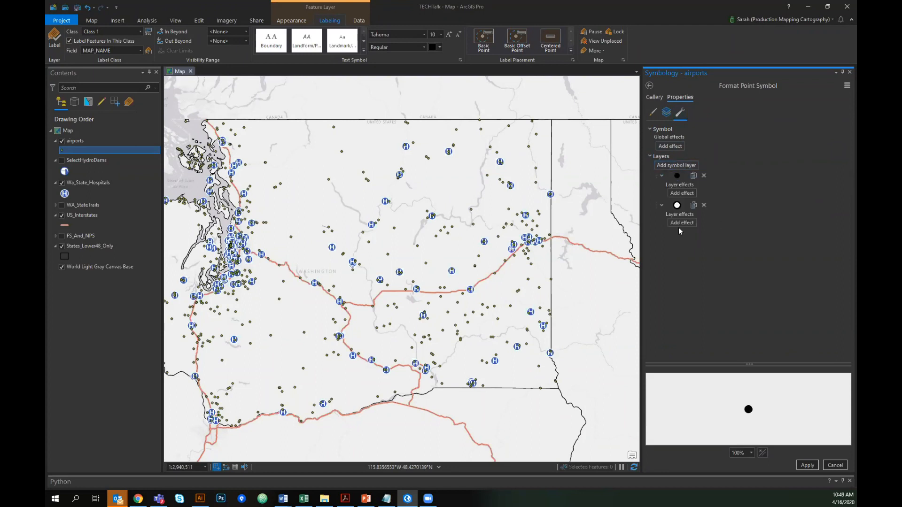
{"action": "left_click", "coordinate": [691, 194]}
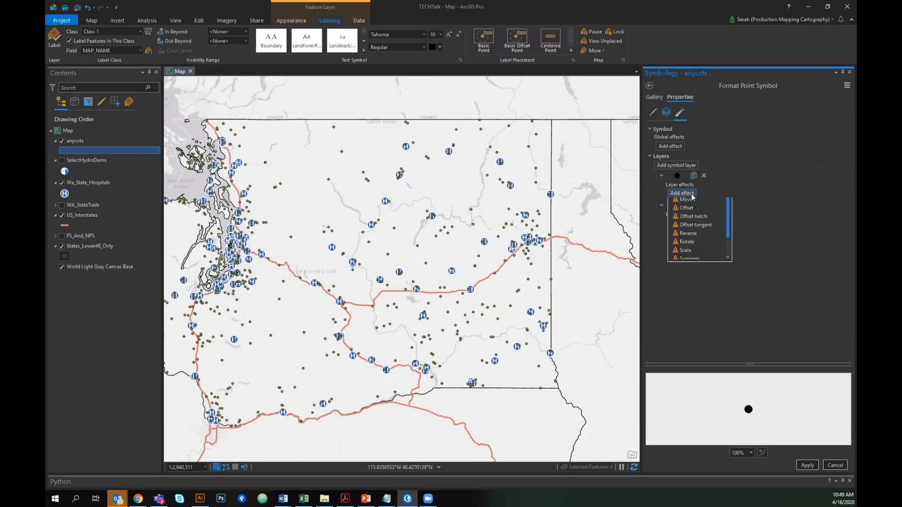
{"action": "left_click", "coordinate": [693, 182]}
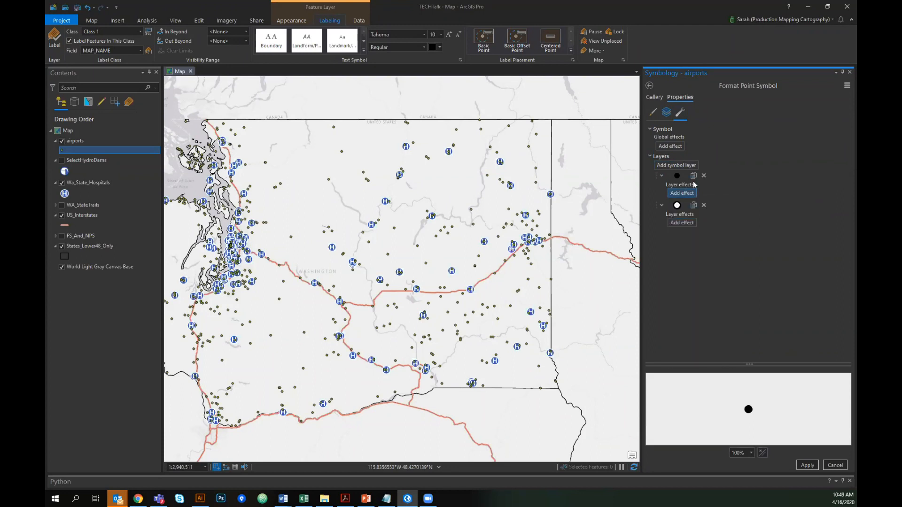
- Review the airport symbol's two marker layers in the structure, layers and properties views
{"action": "left_click", "coordinate": [666, 112]}
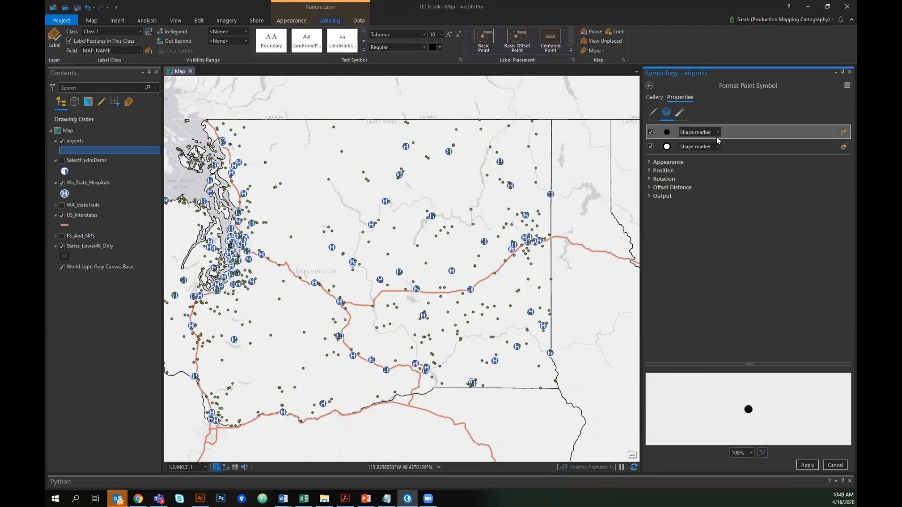
{"action": "left_click", "coordinate": [667, 135]}
{"action": "left_click", "coordinate": [654, 113]}
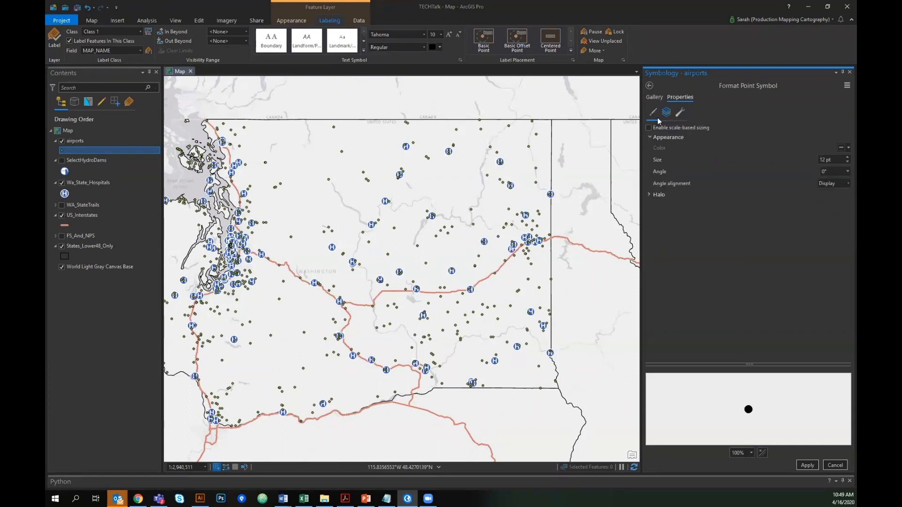
{"action": "left_click", "coordinate": [666, 113]}
{"action": "left_click", "coordinate": [667, 135]}
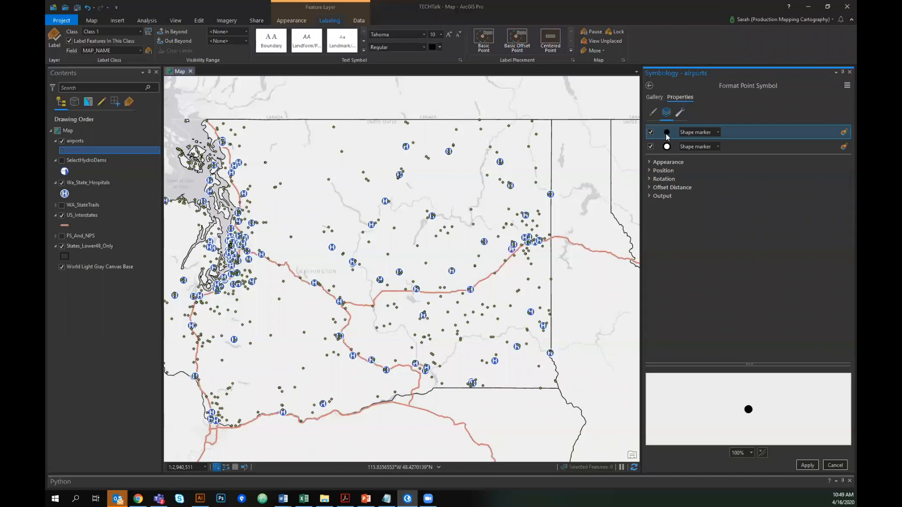
{"action": "left_click", "coordinate": [679, 113]}
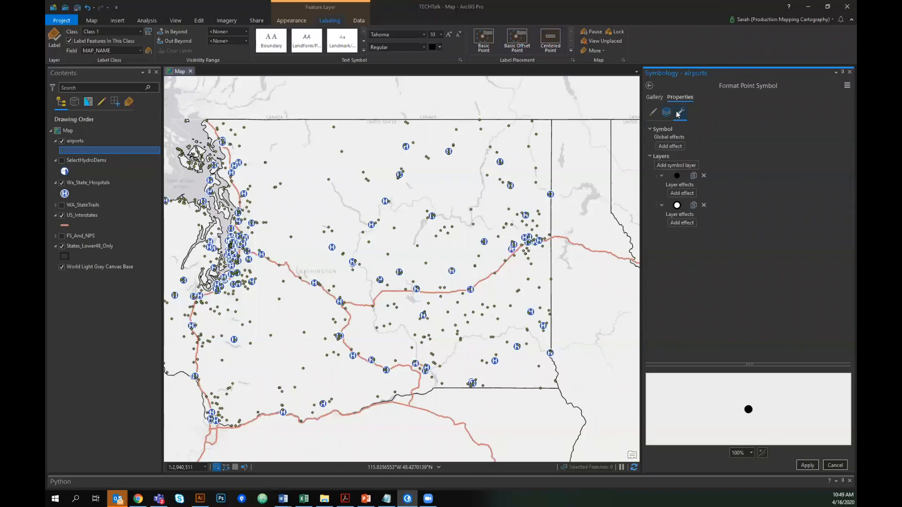
{"action": "left_click", "coordinate": [661, 176]}
{"action": "left_click", "coordinate": [653, 112]}
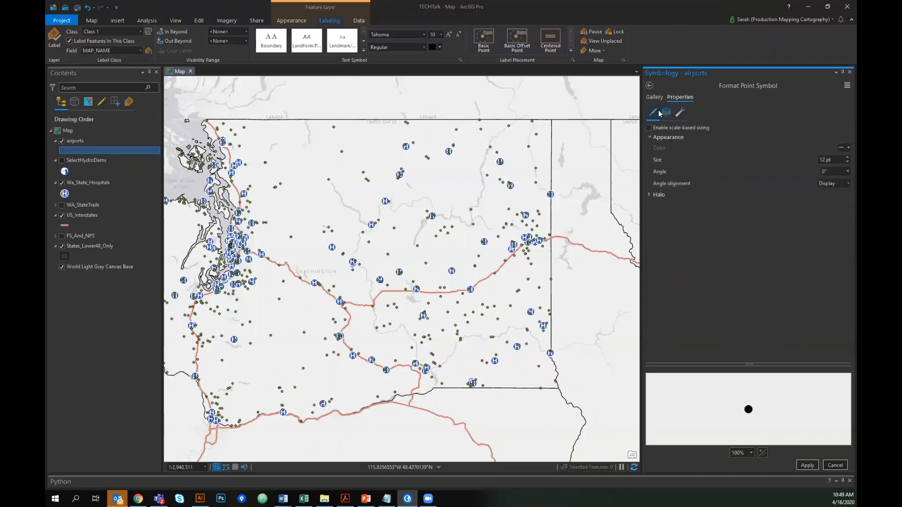
- Try enlarging the airport symbol and toggling its second marker layer, then cancel the symbol edits
{"action": "left_click", "coordinate": [846, 161]}
{"action": "left_click", "coordinate": [667, 114]}
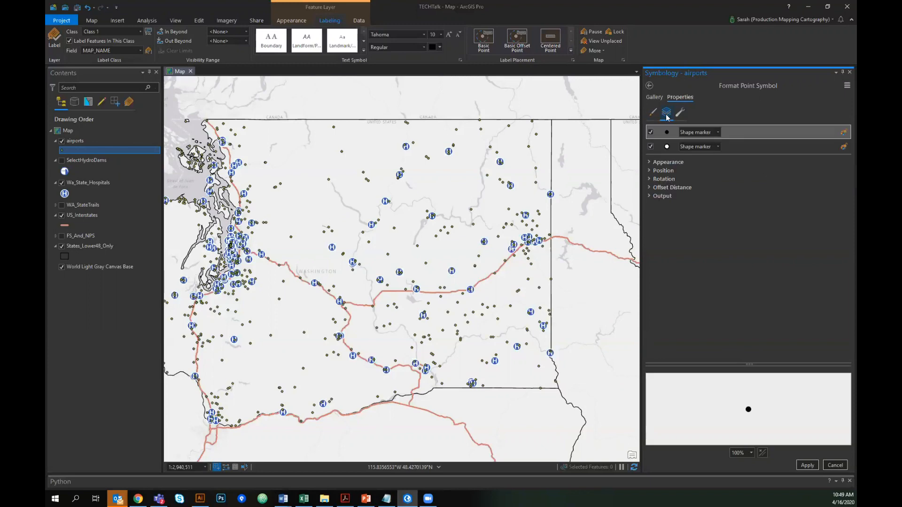
{"action": "left_click", "coordinate": [651, 146]}
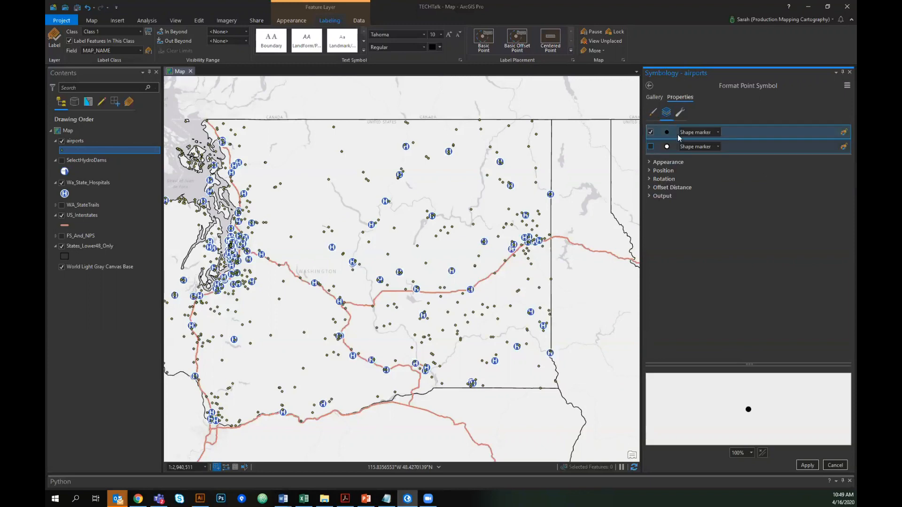
{"action": "left_click", "coordinate": [650, 147]}
{"action": "left_click", "coordinate": [668, 162]}
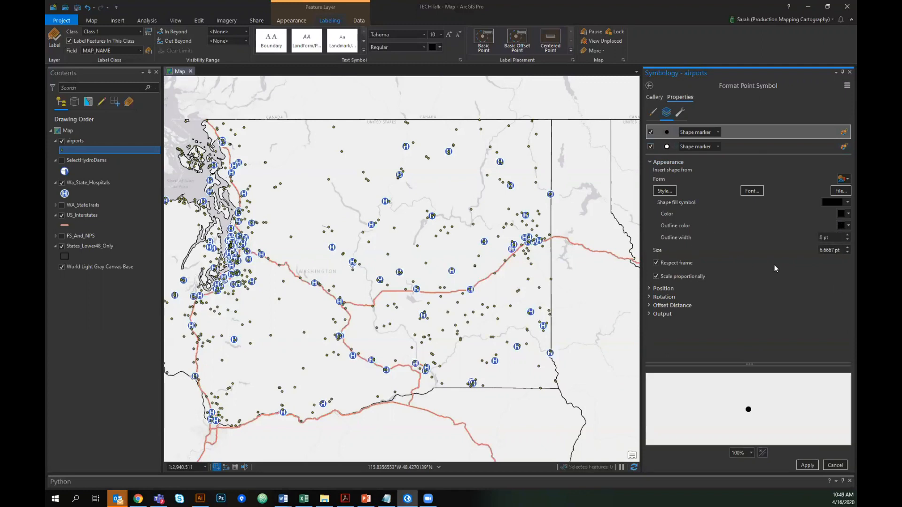
{"action": "left_click", "coordinate": [668, 162]}
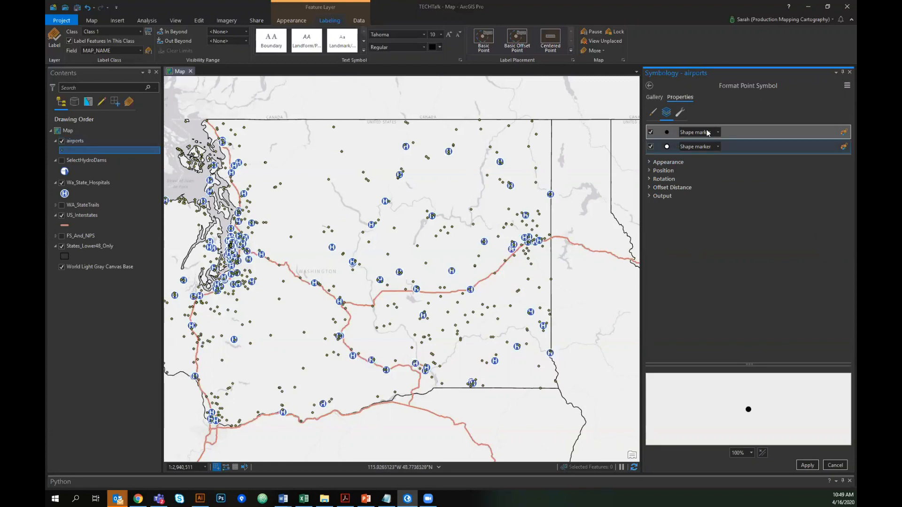
{"action": "left_click", "coordinate": [834, 465]}
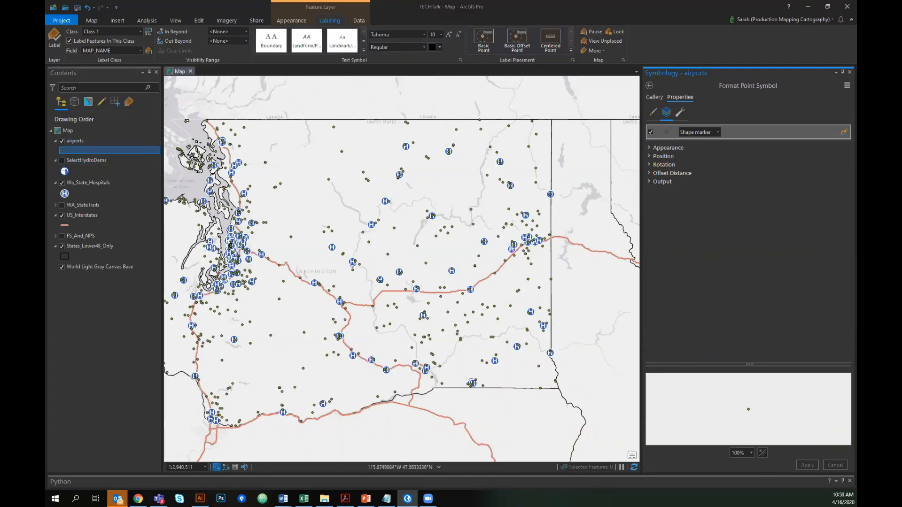
- Switch to Illustrator and zoom in on the Dams_01.svg icon artwork
{"action": "key", "text": "alt+Tab"}
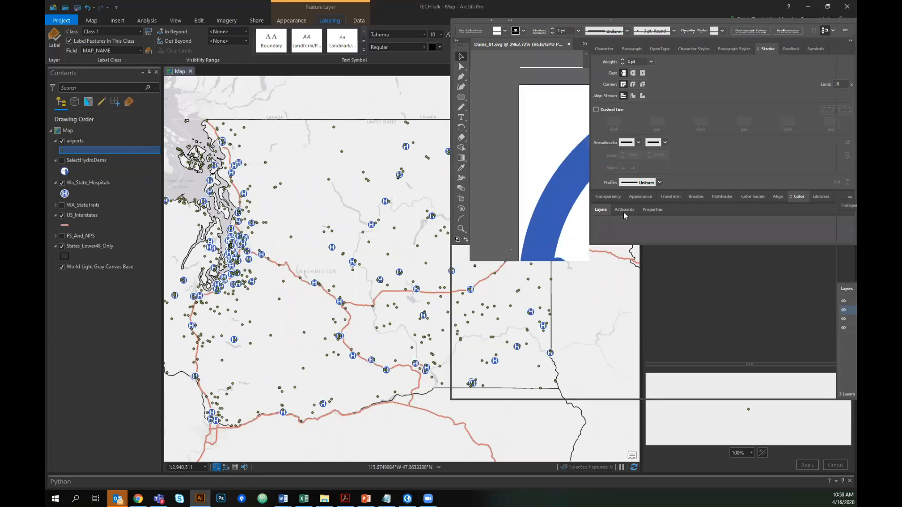
{"action": "key", "text": "ctrl+minus"}
{"action": "key", "text": "ctrl+minus"}
{"action": "key", "text": "ctrl+minus"}
{"action": "key", "text": "ctrl+minus"}
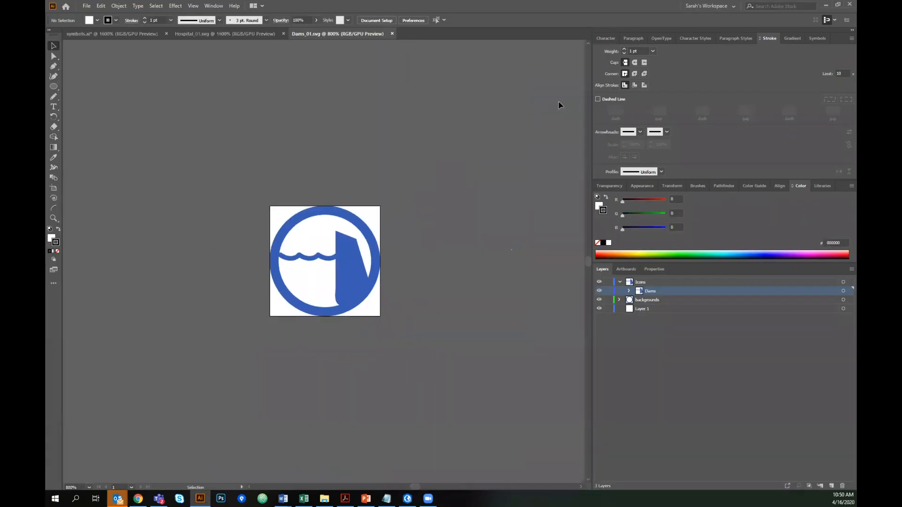
{"action": "left_click_drag", "start_coordinate": [295, 232], "coordinate": [346, 266]}
{"action": "left_click_drag", "start_coordinate": [462, 256], "coordinate": [448, 246]}
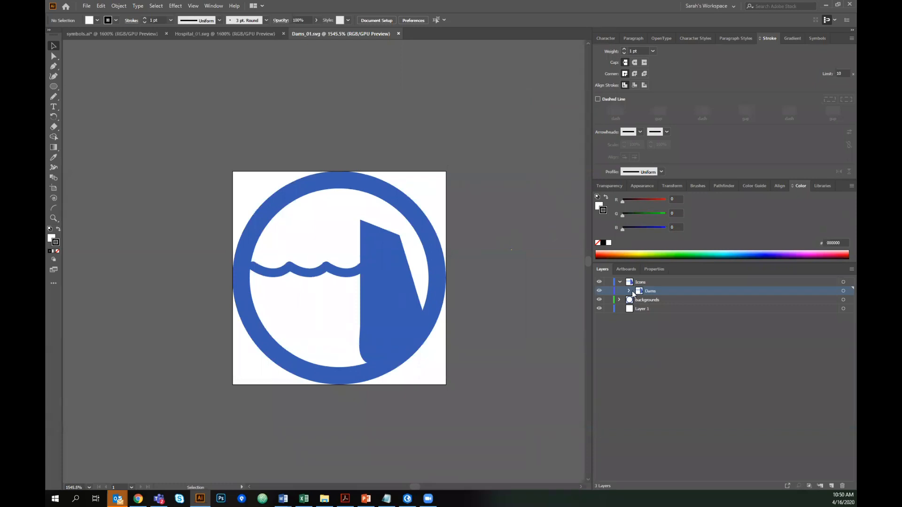
- Delete Layer 1 from the Dams_01.svg document
{"action": "left_click", "coordinate": [619, 282]}
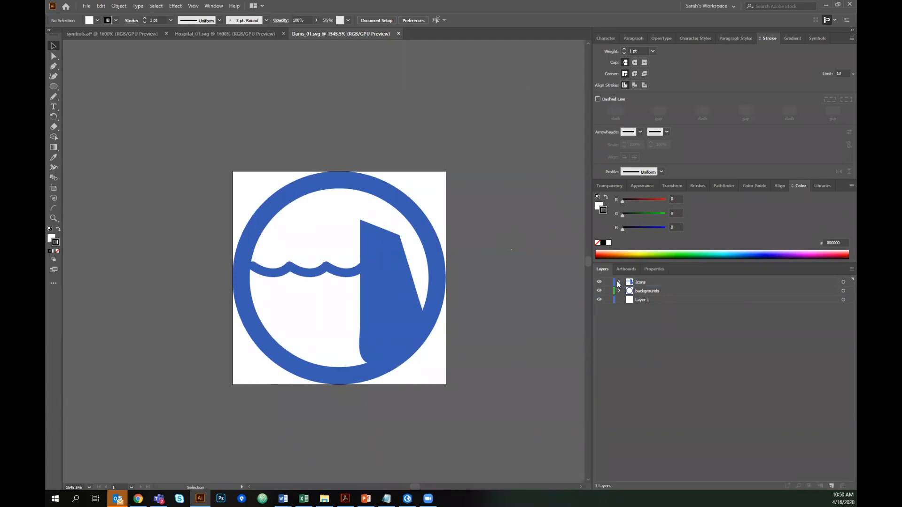
{"action": "left_click", "coordinate": [620, 283]}
{"action": "left_click", "coordinate": [626, 310]}
{"action": "left_click", "coordinate": [842, 485]}
- Expand the backgrounds layer and hide the Icons layer in Dams_01.svg
{"action": "left_click", "coordinate": [619, 300]}
{"action": "left_click", "coordinate": [620, 282]}
{"action": "left_click", "coordinate": [599, 281]}
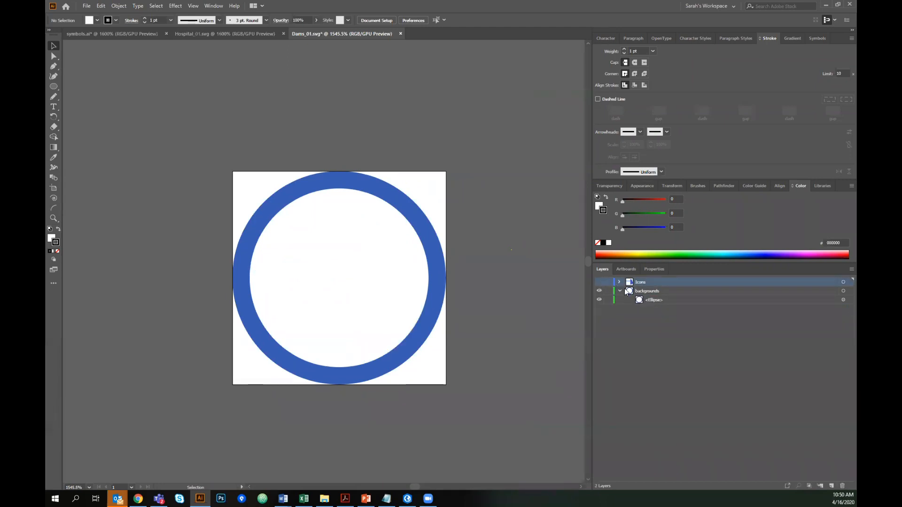
- In symbols.ai, hide the Dams icon and show the Hospital icon with its blue ellipse background
{"action": "left_click", "coordinate": [94, 34]}
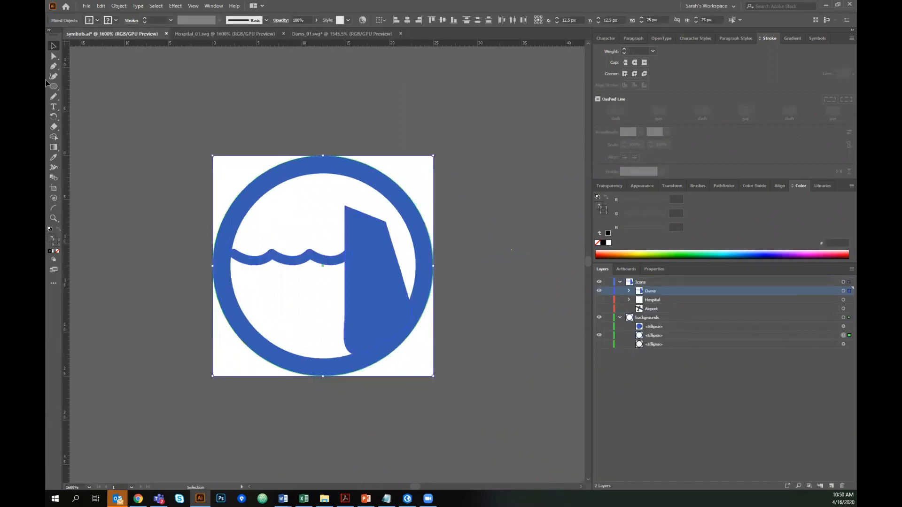
{"action": "left_click", "coordinate": [646, 318]}
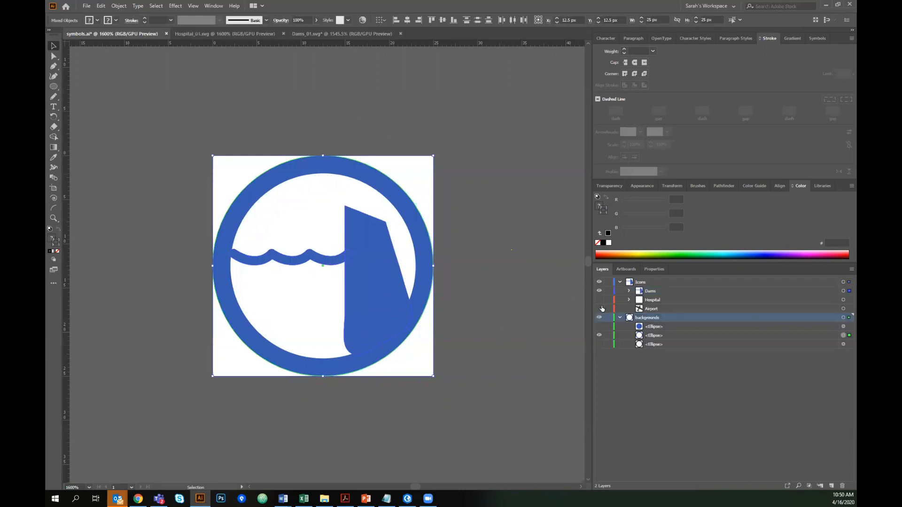
{"action": "left_click", "coordinate": [642, 282]}
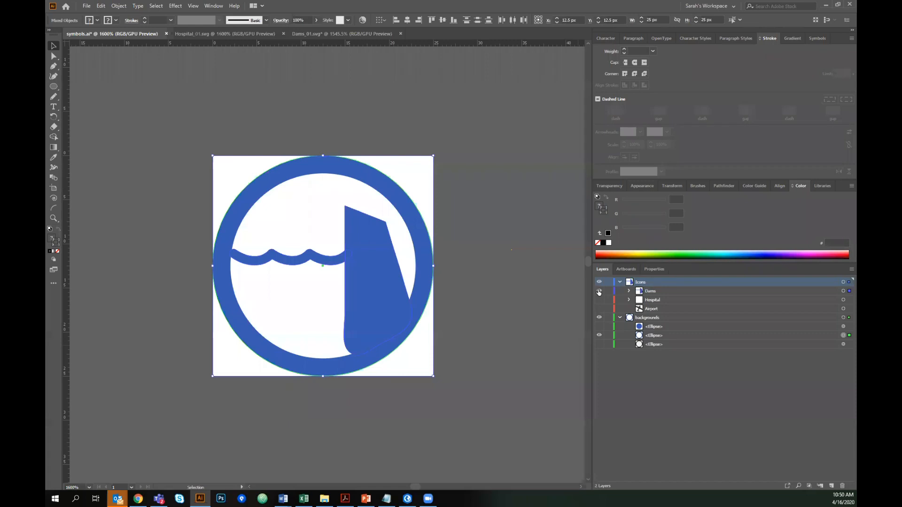
{"action": "left_click", "coordinate": [599, 291]}
{"action": "left_click", "coordinate": [599, 299]}
{"action": "left_click", "coordinate": [599, 329]}
- Select all of the hospital symbol's artwork on the artboard
{"action": "left_click", "coordinate": [514, 402]}
{"action": "left_click_drag", "start_coordinate": [194, 174], "coordinate": [192, 168]}
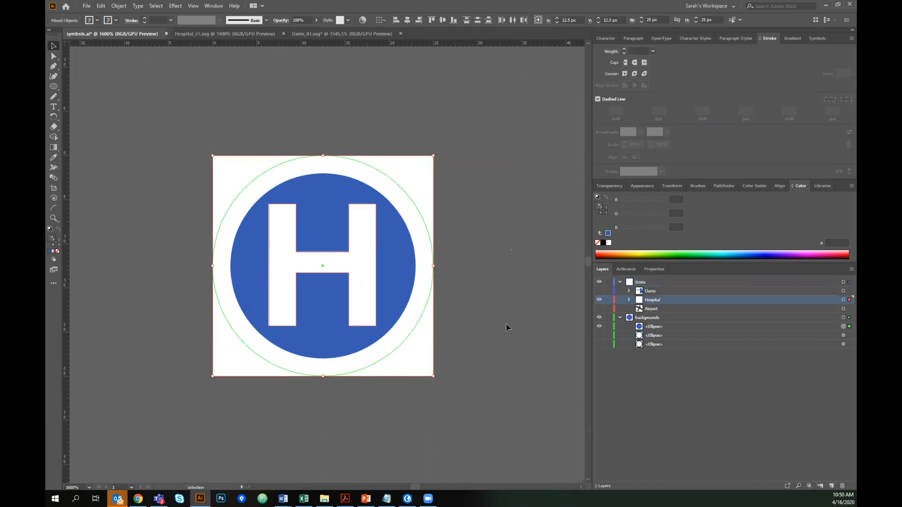
{"action": "left_click", "coordinate": [511, 371]}
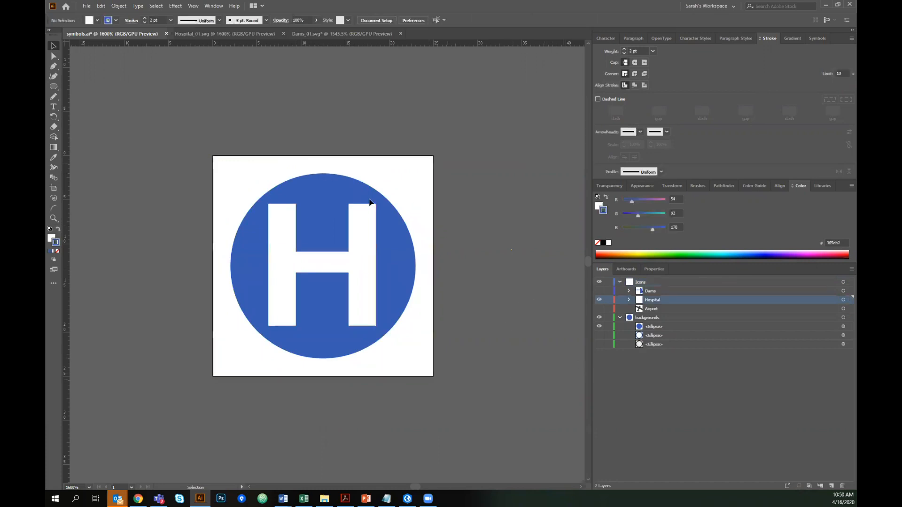
{"action": "left_click_drag", "start_coordinate": [480, 355], "coordinate": [223, 162]}
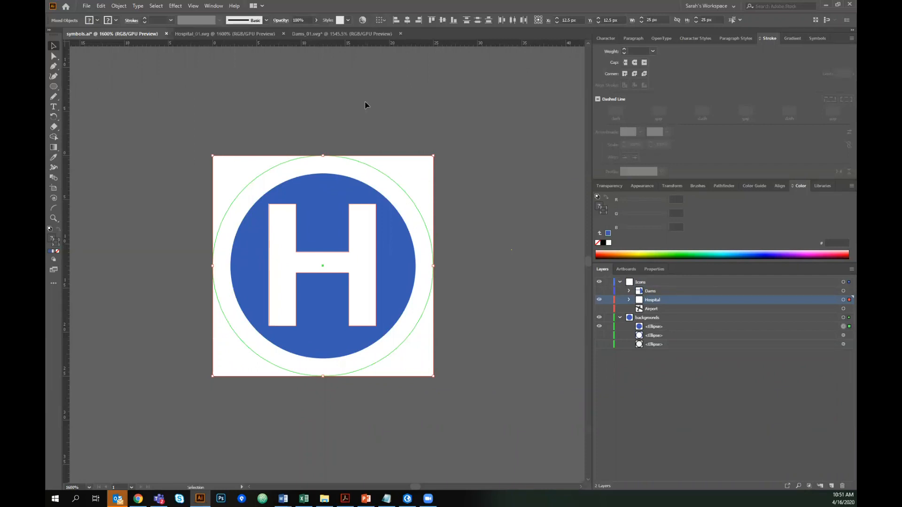
- Save the Hospital_01.svg document as SVG, replacing the existing Hospital_01 file in IllustratorFiles
{"action": "left_click", "coordinate": [202, 33]}
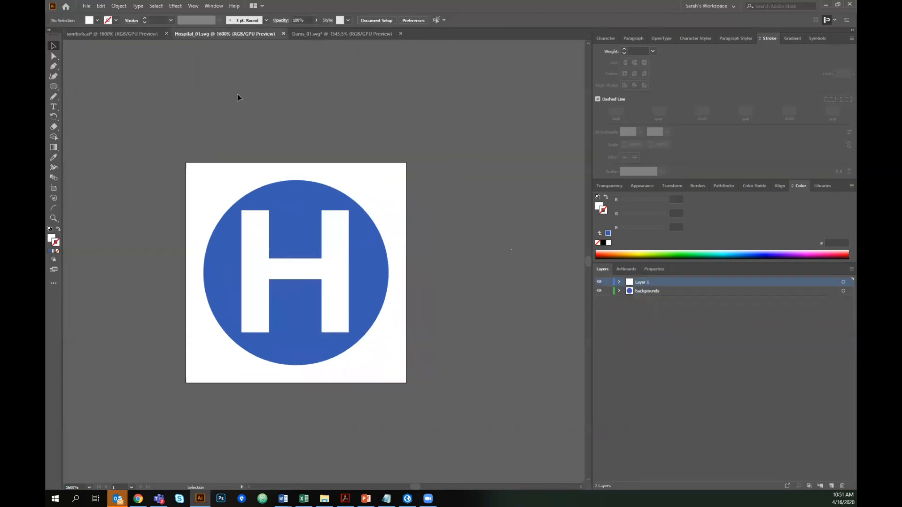
{"action": "left_click", "coordinate": [89, 34]}
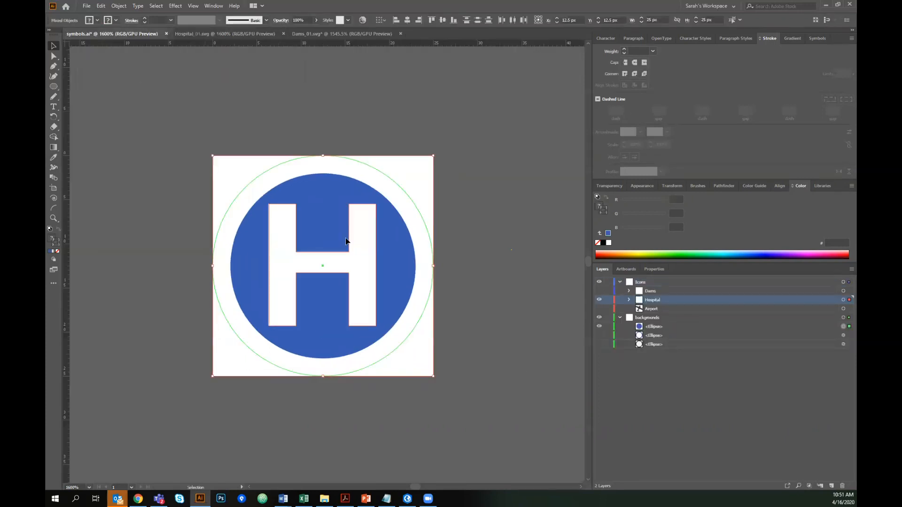
{"action": "left_click", "coordinate": [230, 34]}
{"action": "left_click_drag", "start_coordinate": [294, 97], "coordinate": [271, 84]}
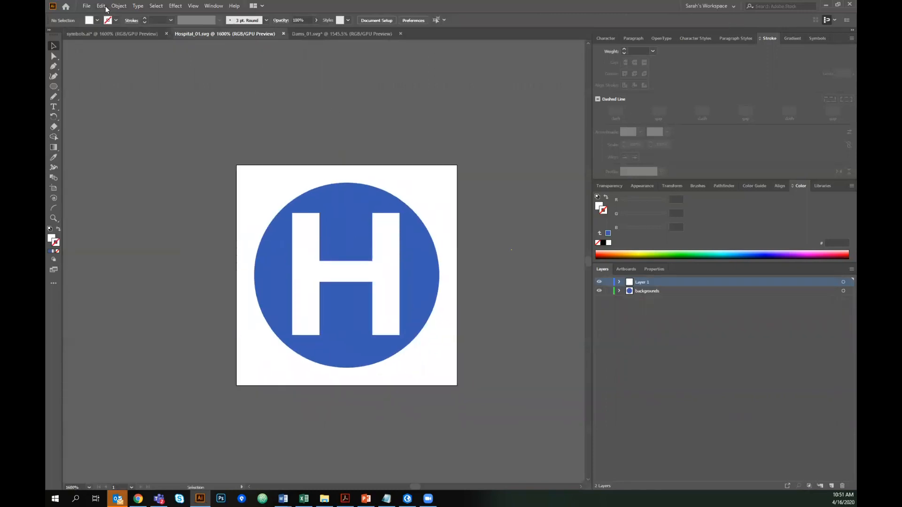
{"action": "left_click", "coordinate": [87, 5]}
{"action": "left_click", "coordinate": [111, 84]}
{"action": "left_click", "coordinate": [150, 364]}
{"action": "left_click", "coordinate": [150, 396]}
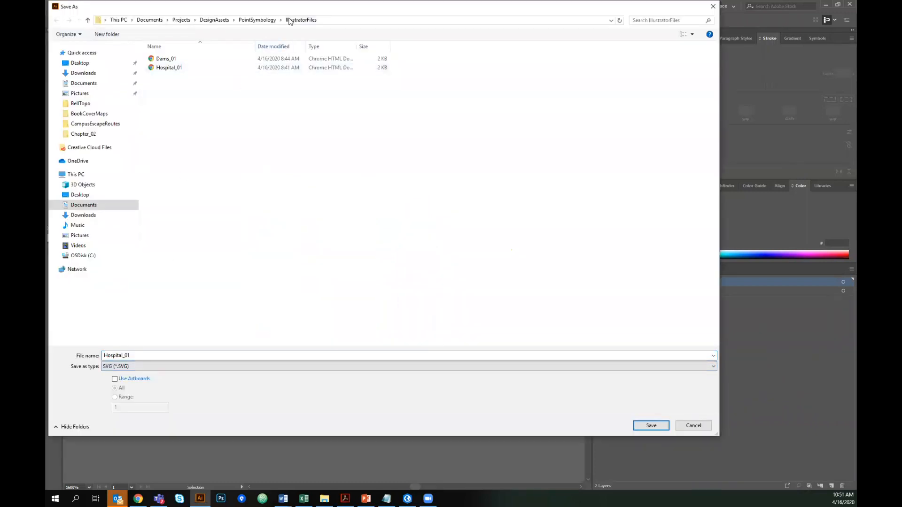
{"action": "left_click_drag", "start_coordinate": [320, 12], "coordinate": [333, 42]}
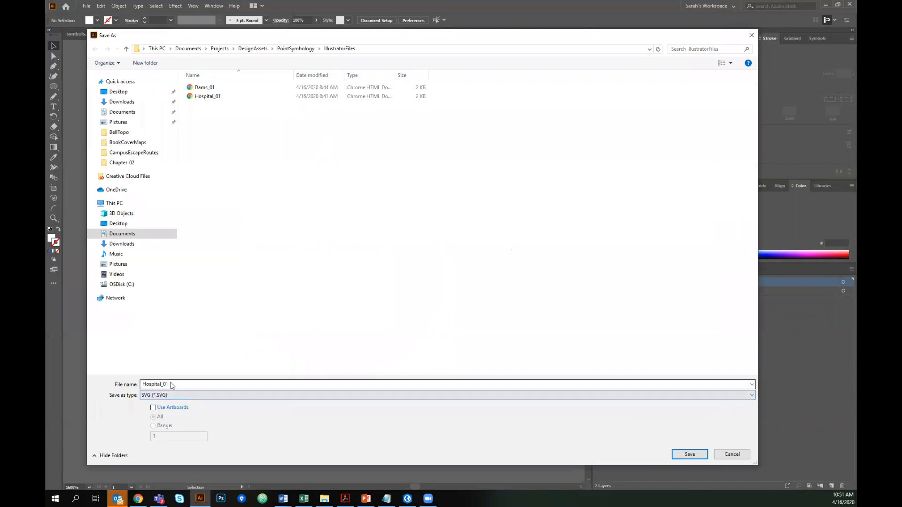
{"action": "left_click", "coordinate": [211, 98]}
{"action": "left_click", "coordinate": [689, 454]}
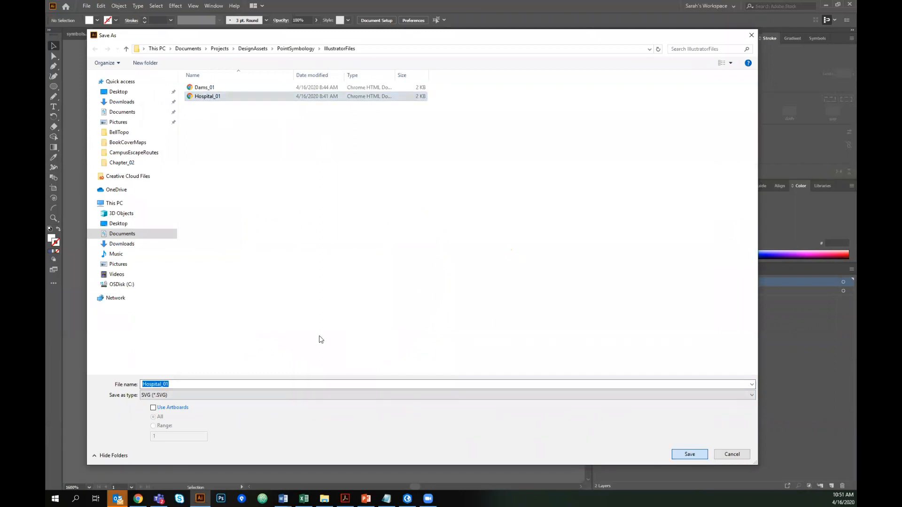
{"action": "left_click", "coordinate": [484, 281]}
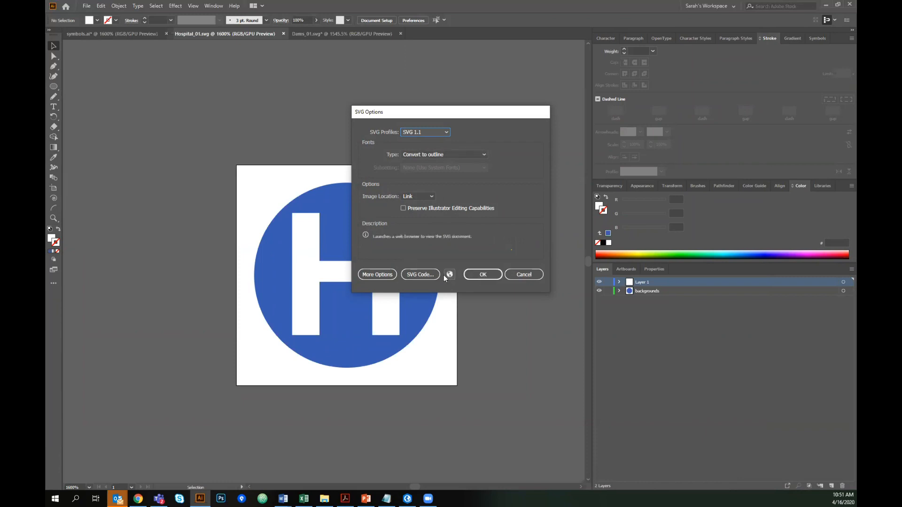
- Open and inspect the SVG code generated for the hospital icon
{"action": "left_click", "coordinate": [424, 275]}
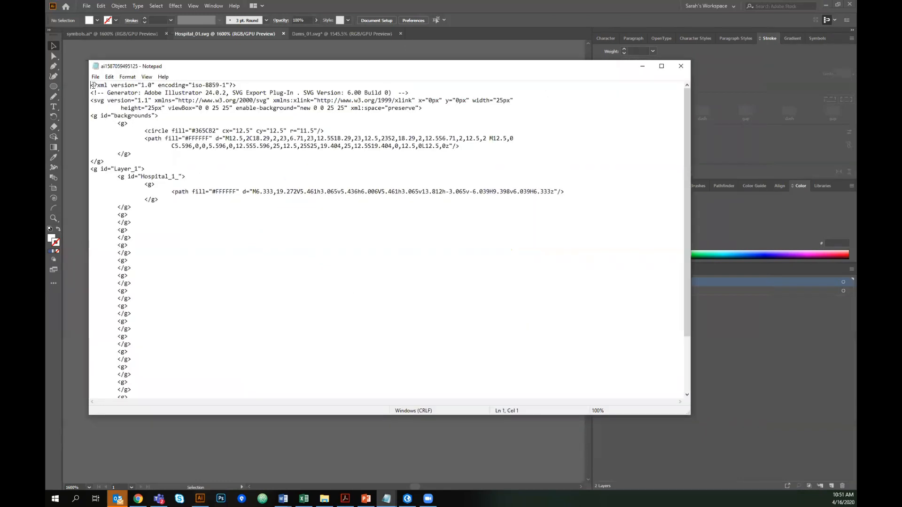
{"action": "key", "text": "ctrl+a"}
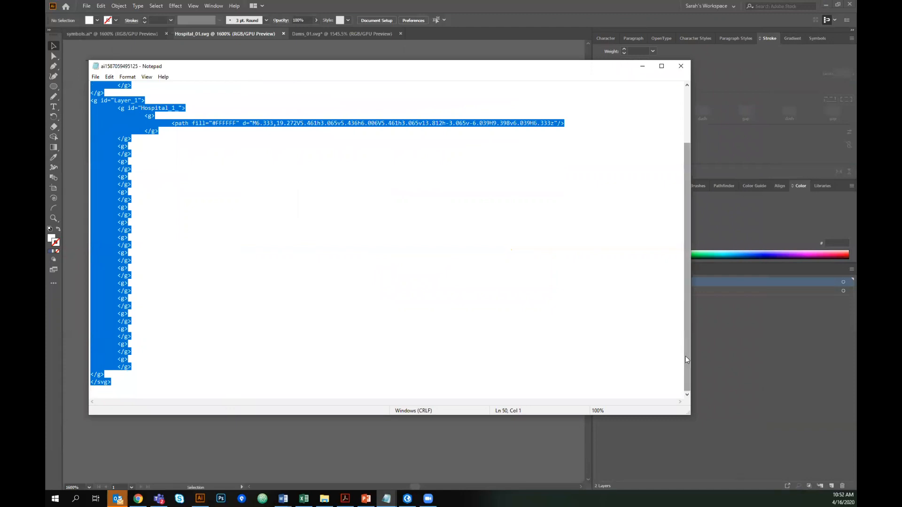
{"action": "left_click_drag", "start_coordinate": [686, 360], "coordinate": [694, 221]}
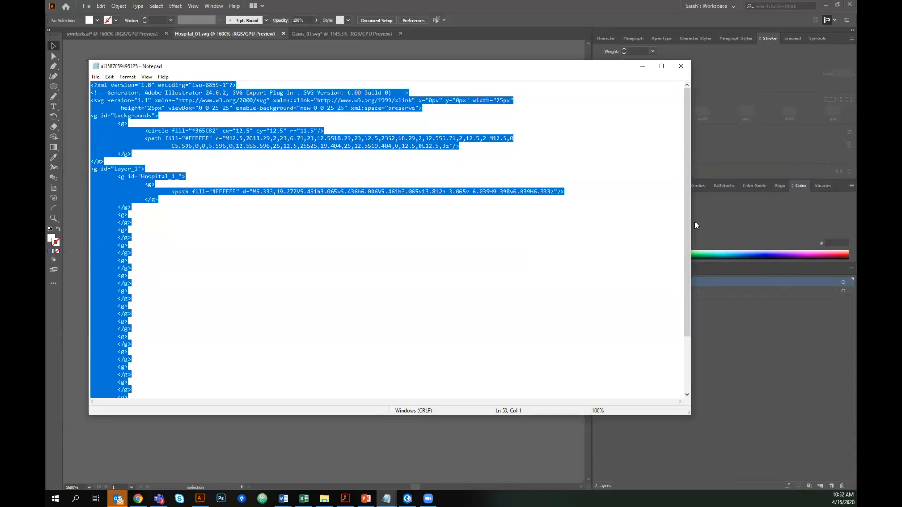
{"action": "left_click", "coordinate": [682, 66]}
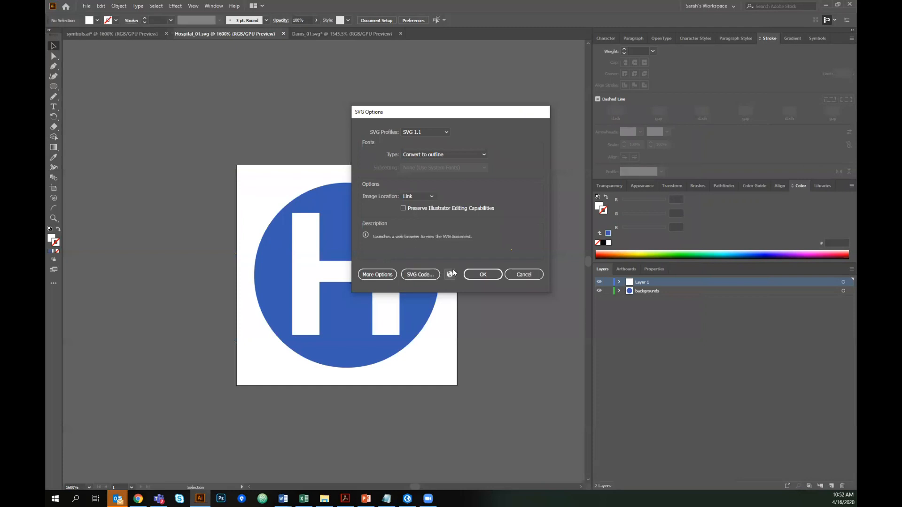
- Confirm the SVG options with SVG 1.1 and Convert to outline to finish saving
{"action": "left_click", "coordinate": [483, 276]}
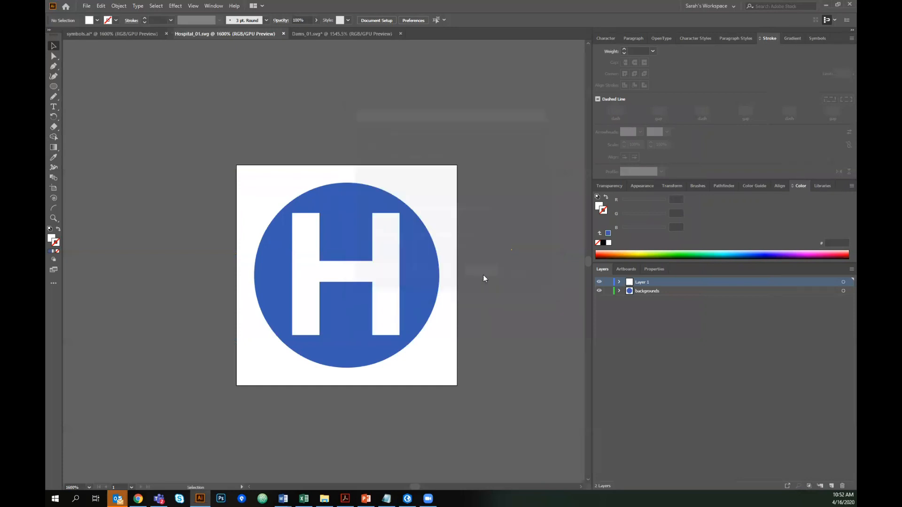
{"action": "left_click", "coordinate": [88, 7]}
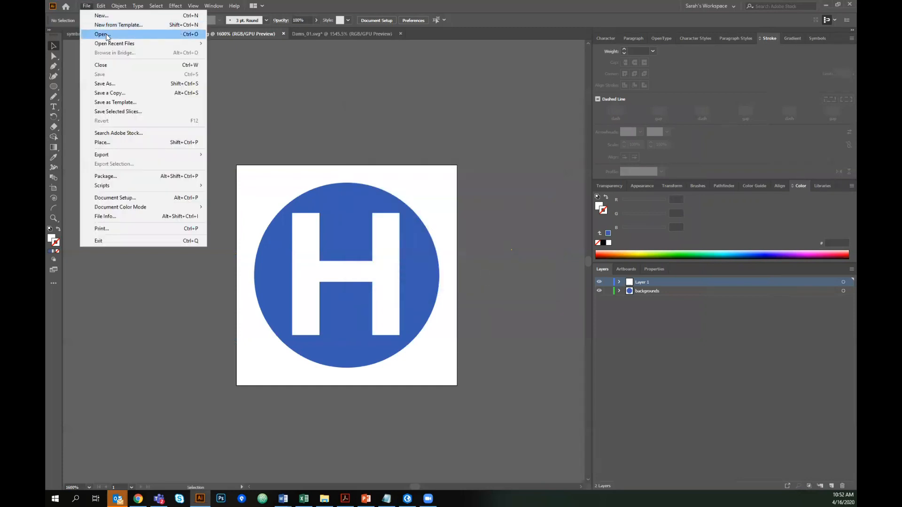
{"action": "left_click", "coordinate": [399, 98]}
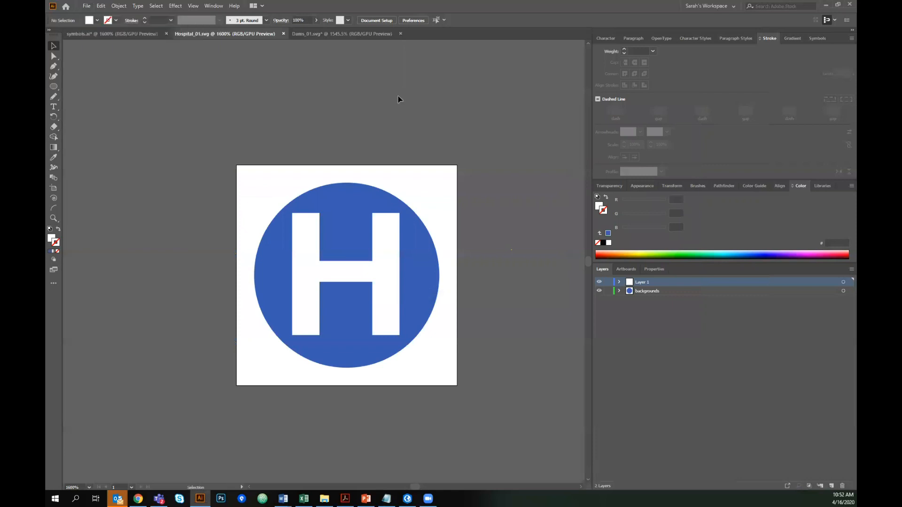
- In symbols.ai, show the Airport layer and its background ellipse while hiding the Hospital layer
{"action": "left_click", "coordinate": [406, 498]}
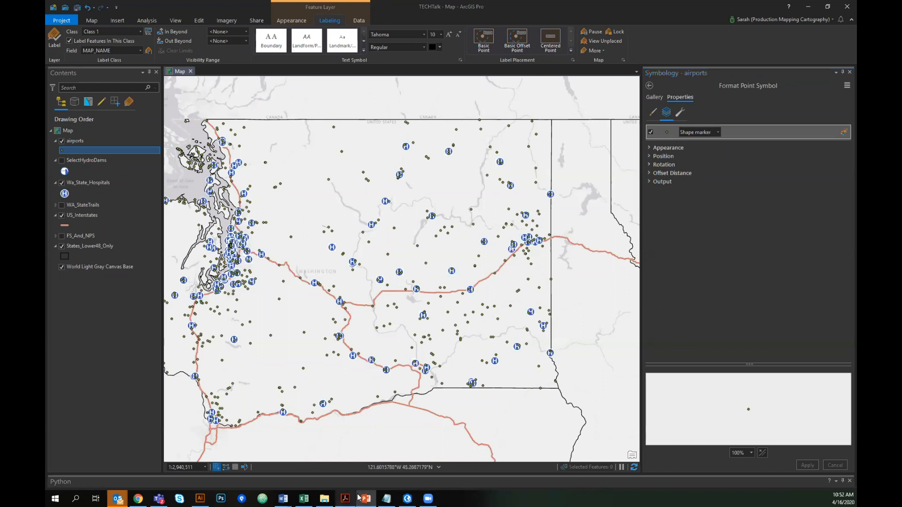
{"action": "left_click", "coordinate": [200, 498]}
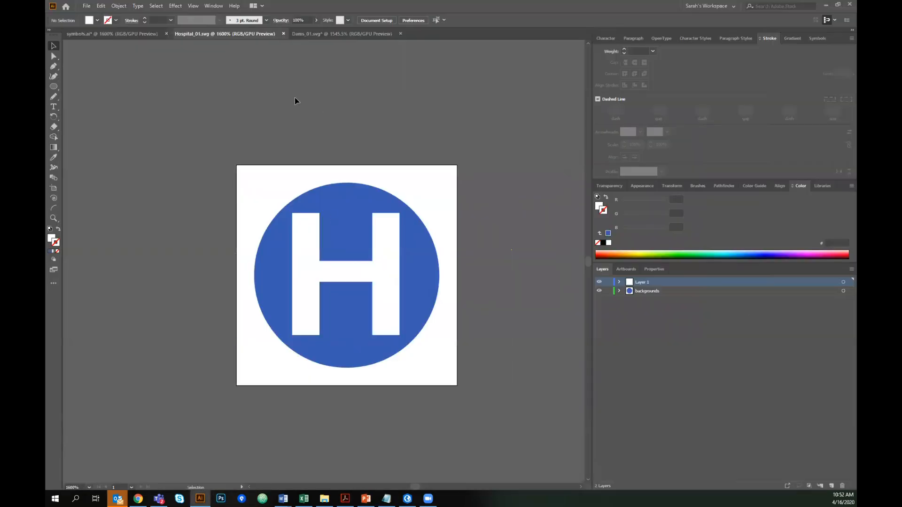
{"action": "left_click", "coordinate": [112, 34]}
{"action": "left_click", "coordinate": [599, 327]}
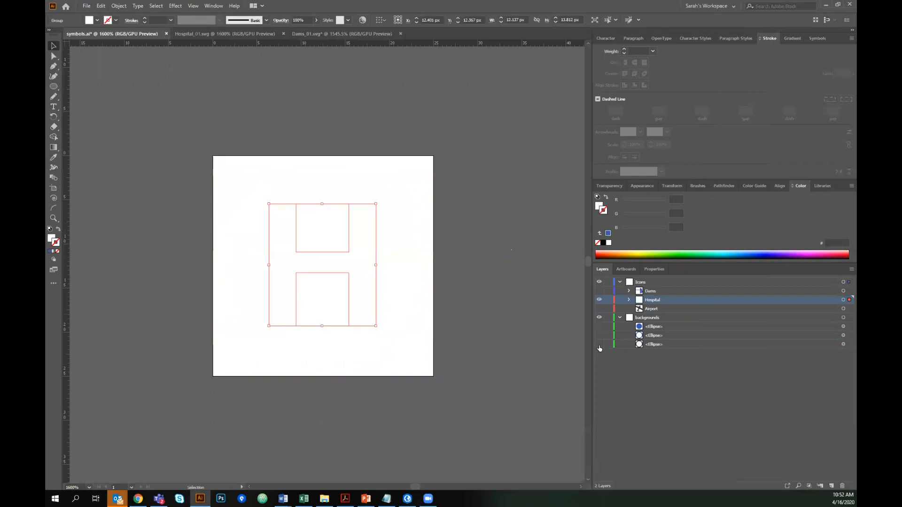
{"action": "left_click", "coordinate": [598, 344]}
{"action": "left_click", "coordinate": [599, 309]}
{"action": "left_click", "coordinate": [599, 300]}
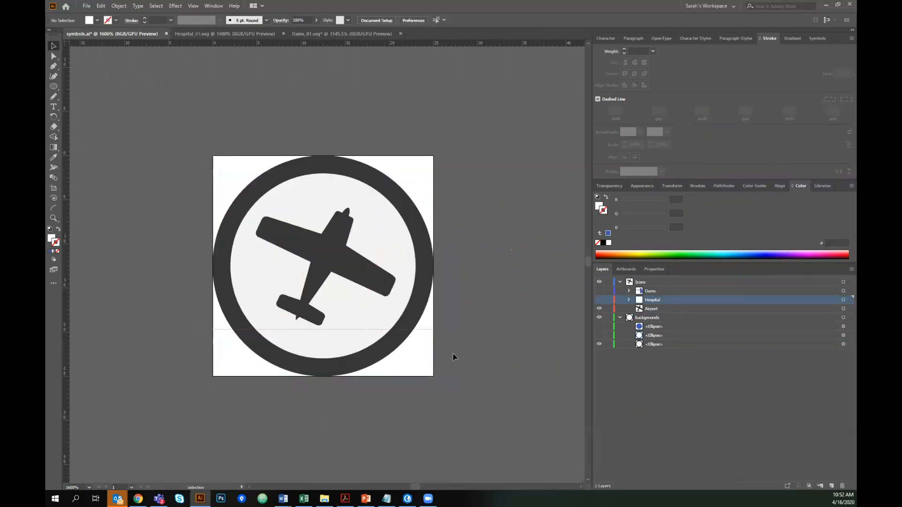
- Select all the airport artwork and create a new 25 px by 25 px document
{"action": "key", "text": "ctrl+a"}
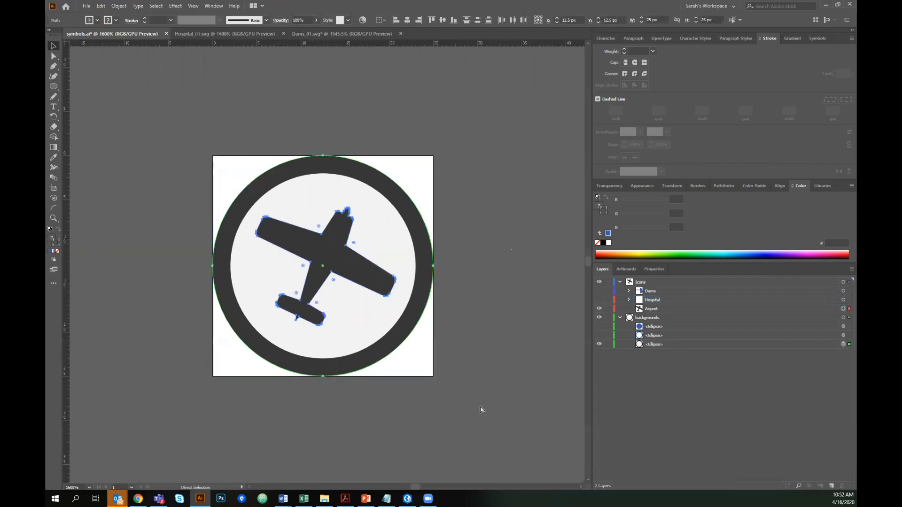
{"action": "left_click", "coordinate": [87, 6]}
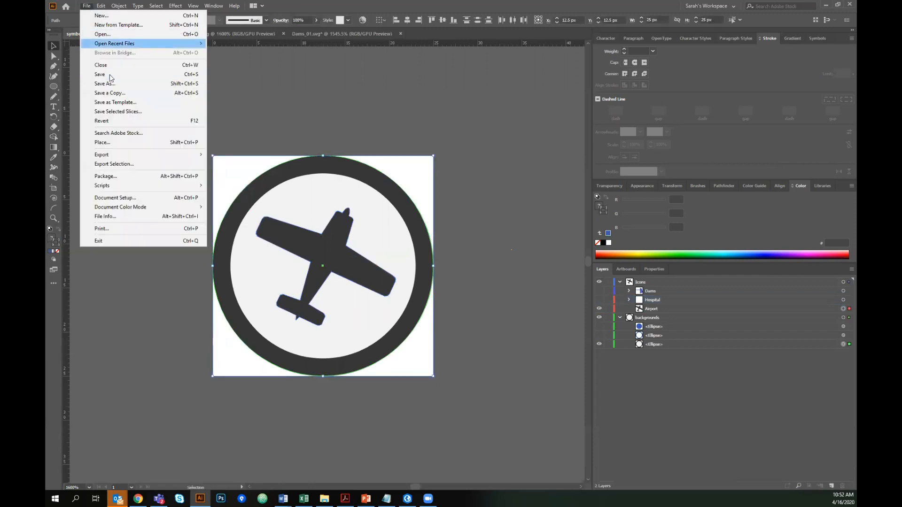
{"action": "left_click", "coordinate": [101, 16]}
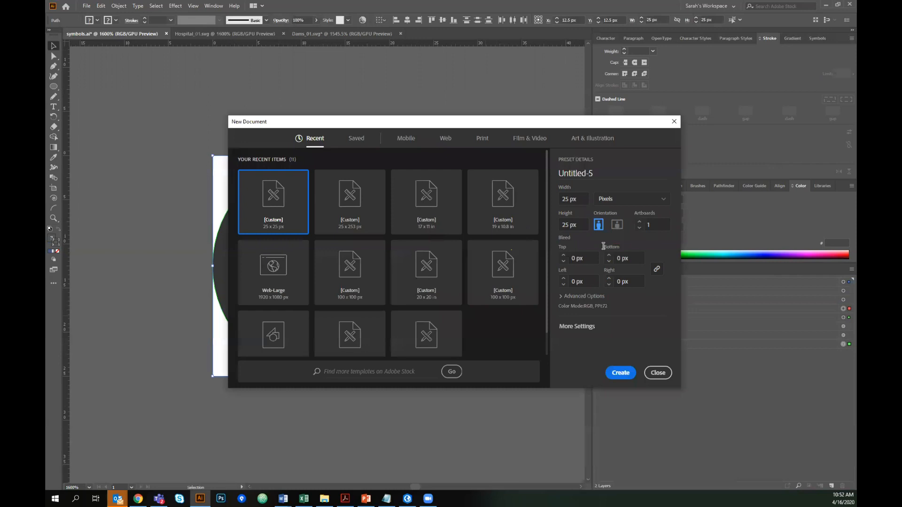
{"action": "left_click", "coordinate": [570, 200]}
{"action": "left_click", "coordinate": [570, 226]}
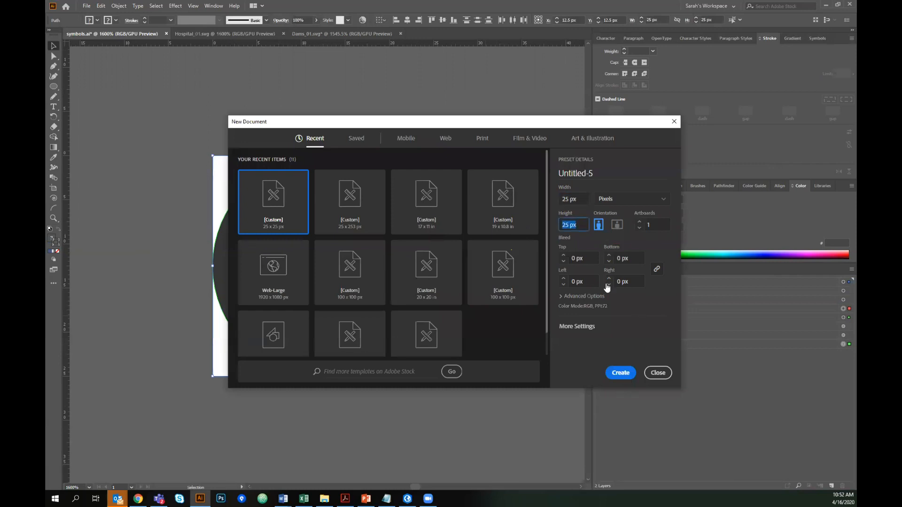
{"action": "left_click", "coordinate": [626, 379]}
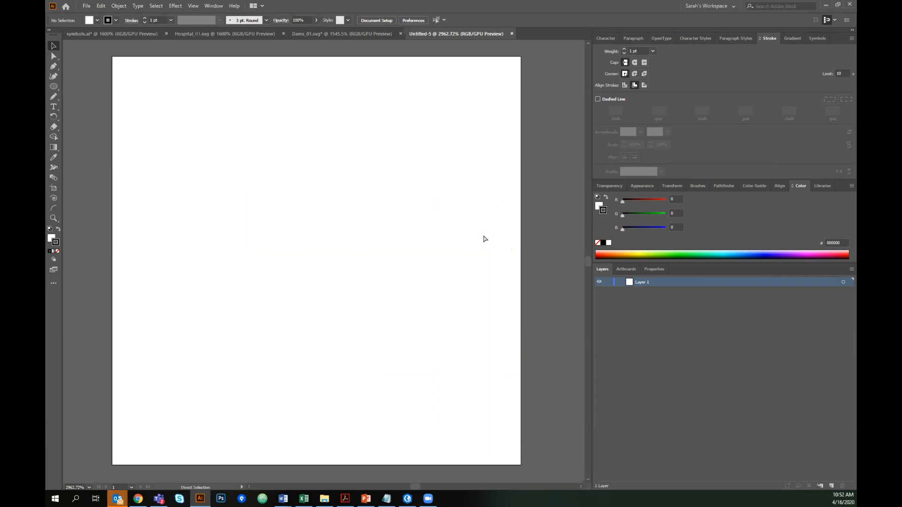
- Paste the airport artwork into the new document and deselect it
{"action": "key", "text": "ctrl+v"}
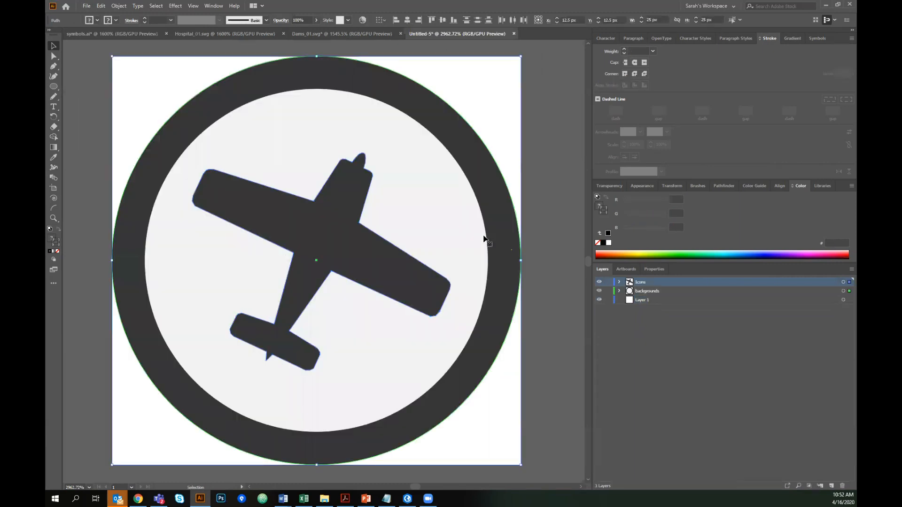
{"action": "left_click", "coordinate": [546, 185]}
- Save the new document as airport in SVG format in IllustratorFiles, keeping SVG 1.1 with Convert to outline
{"action": "left_click", "coordinate": [87, 5]}
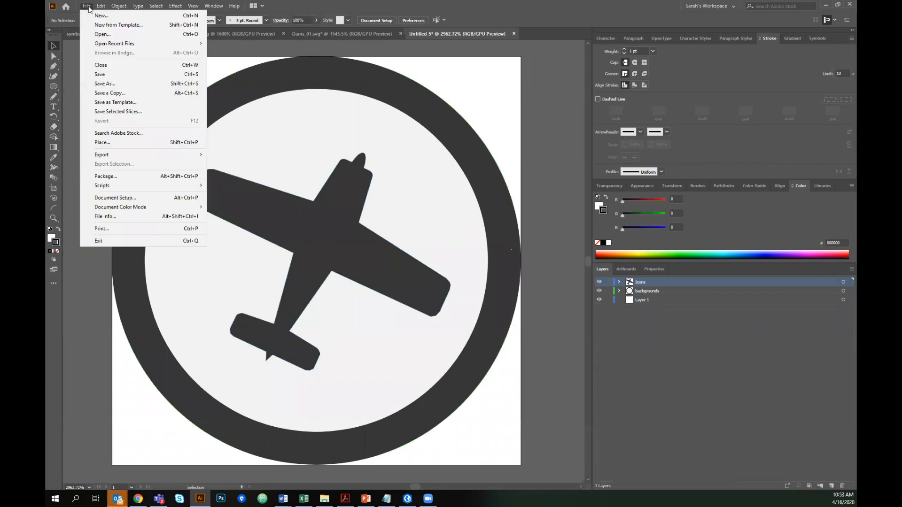
{"action": "left_click", "coordinate": [104, 83]}
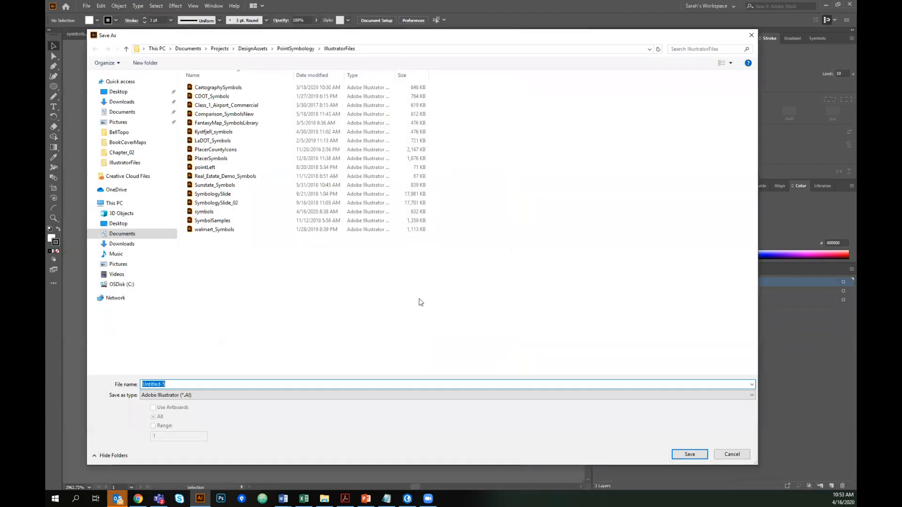
{"action": "left_click", "coordinate": [221, 396]}
{"action": "left_click", "coordinate": [160, 429]}
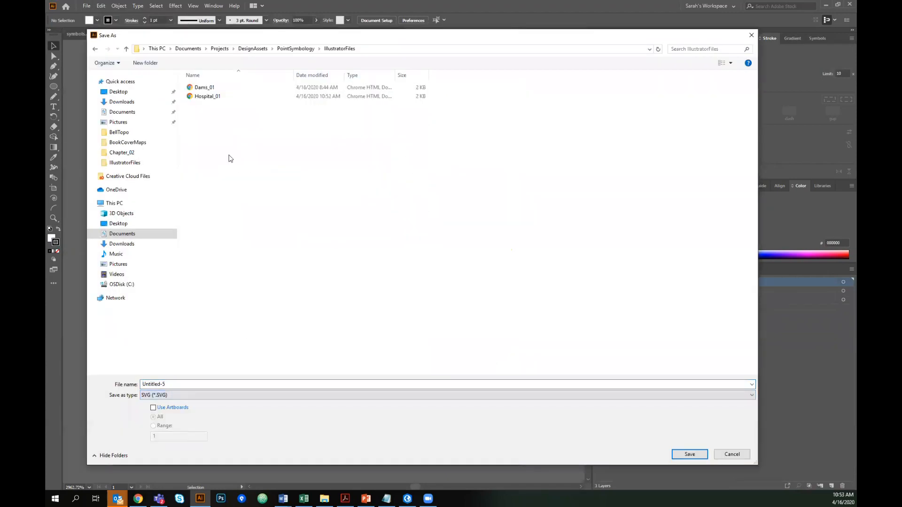
{"action": "type", "text": "airport"}
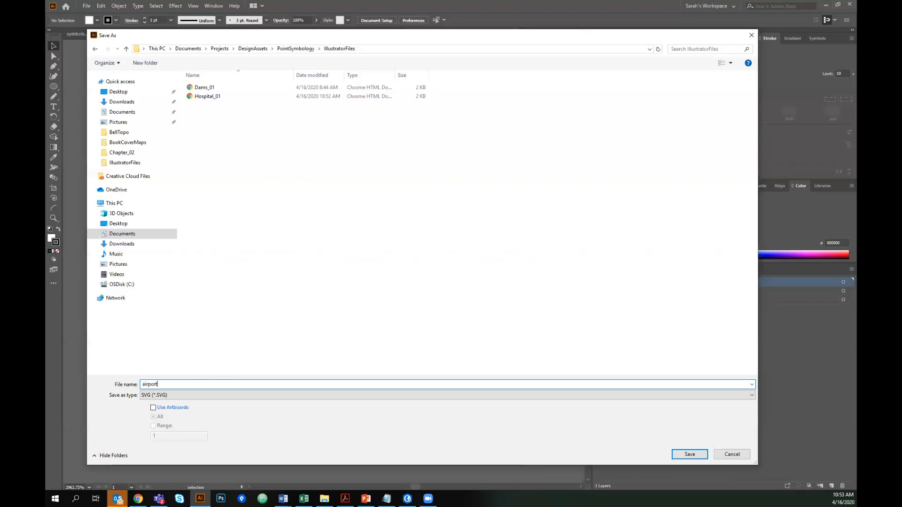
{"action": "key", "text": "Return"}
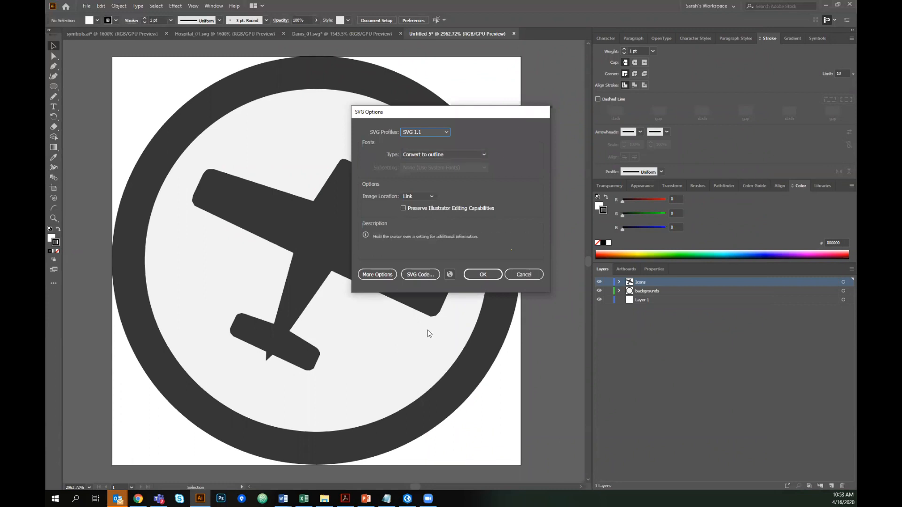
{"action": "left_click", "coordinate": [473, 276]}
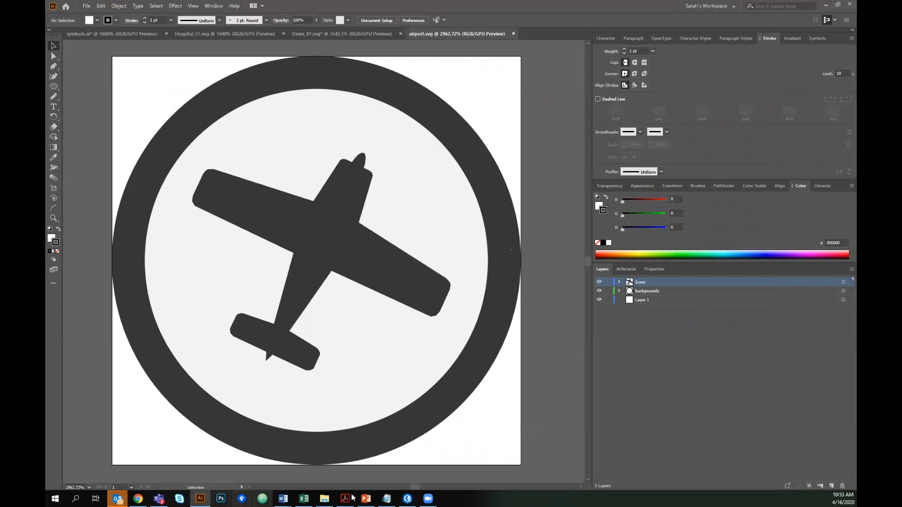
- Examine the airports layer's point symbol in the Symbology pane's gallery and properties
{"action": "left_click", "coordinate": [406, 498]}
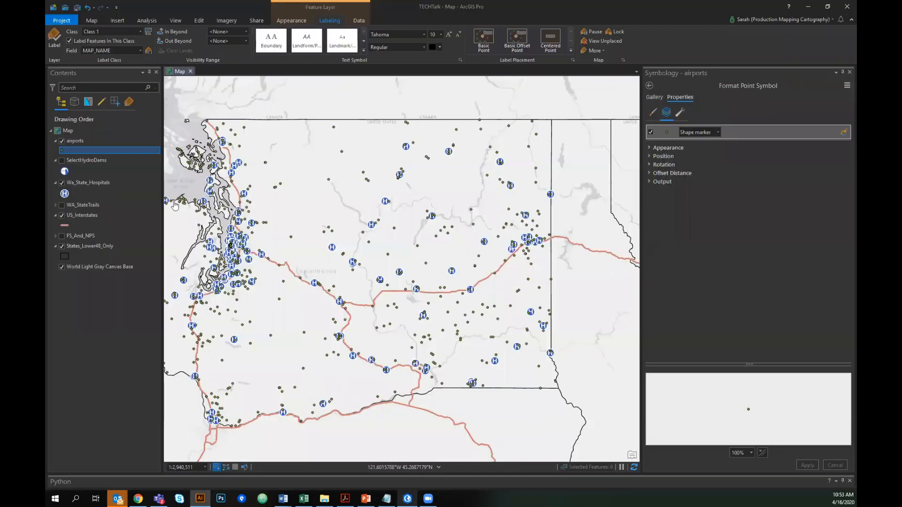
{"action": "left_click", "coordinate": [66, 151]}
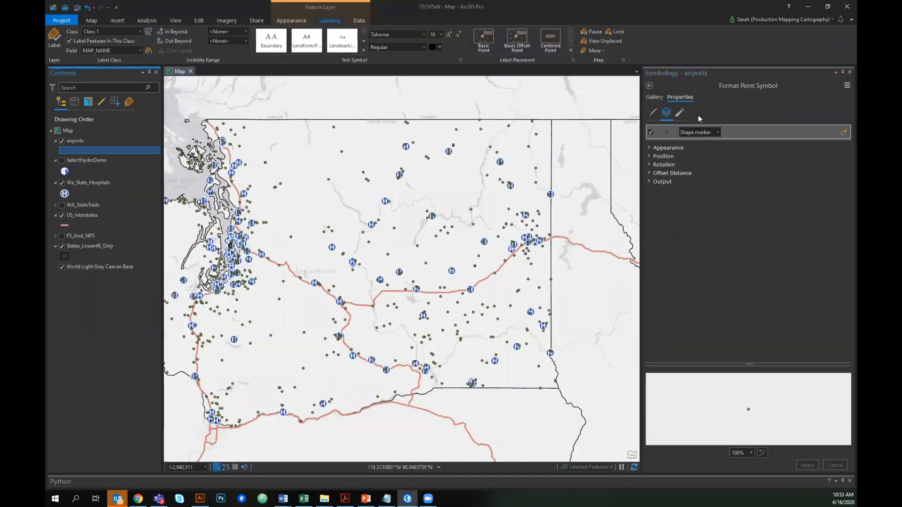
{"action": "left_click", "coordinate": [657, 98]}
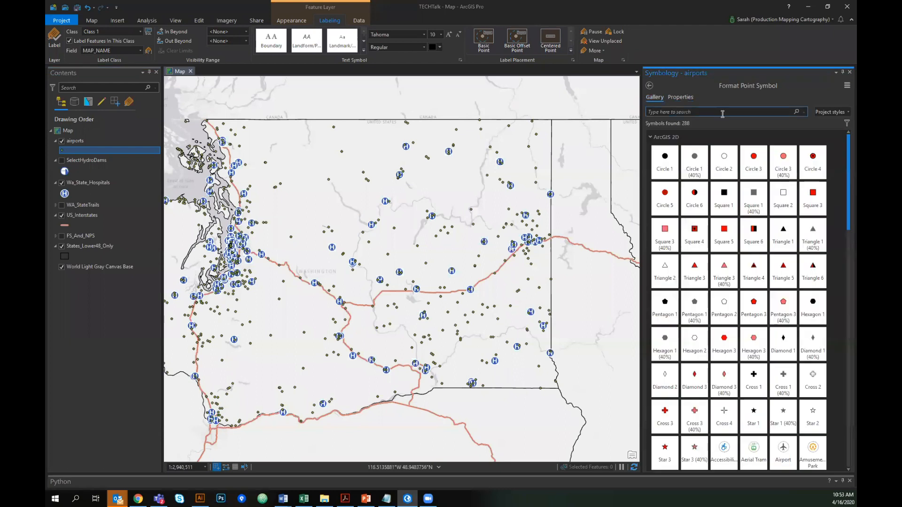
{"action": "left_click", "coordinate": [651, 136]}
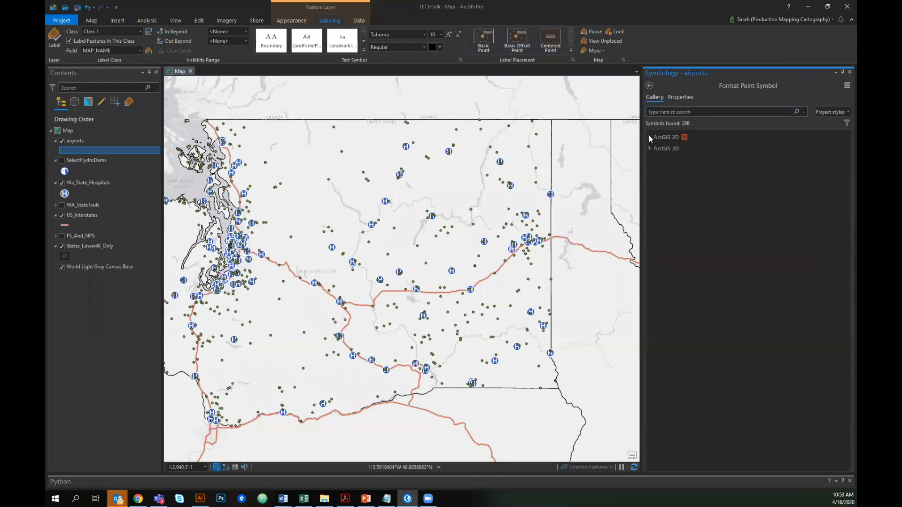
{"action": "left_click", "coordinate": [686, 97]}
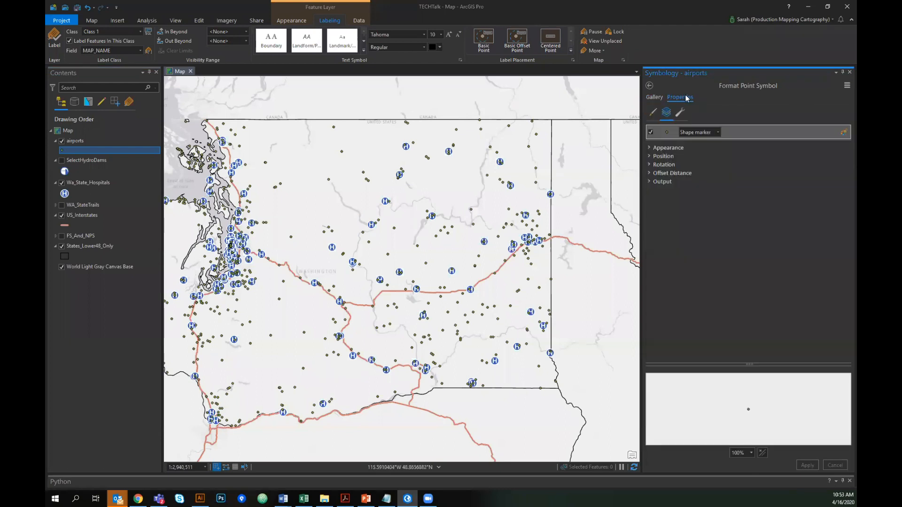
{"action": "left_click", "coordinate": [717, 132]}
{"action": "left_click", "coordinate": [707, 143]}
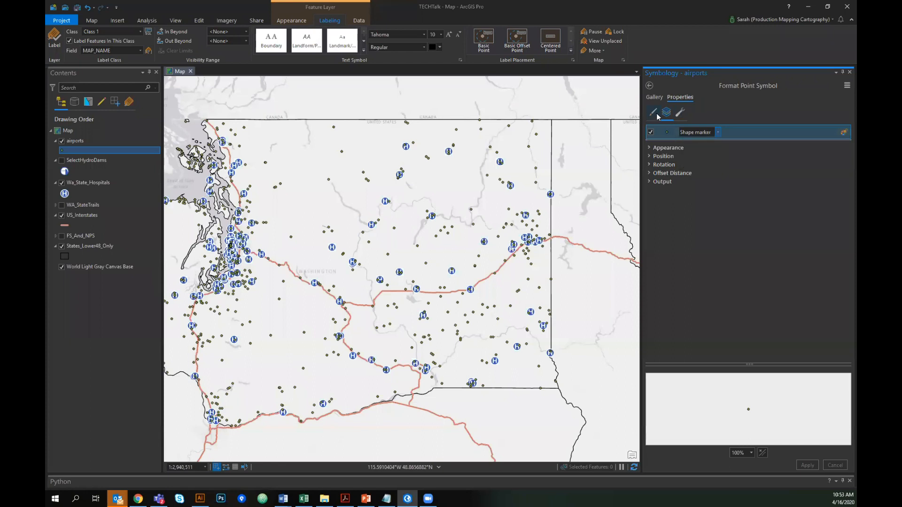
{"action": "left_click", "coordinate": [656, 115]}
{"action": "left_click", "coordinate": [667, 114]}
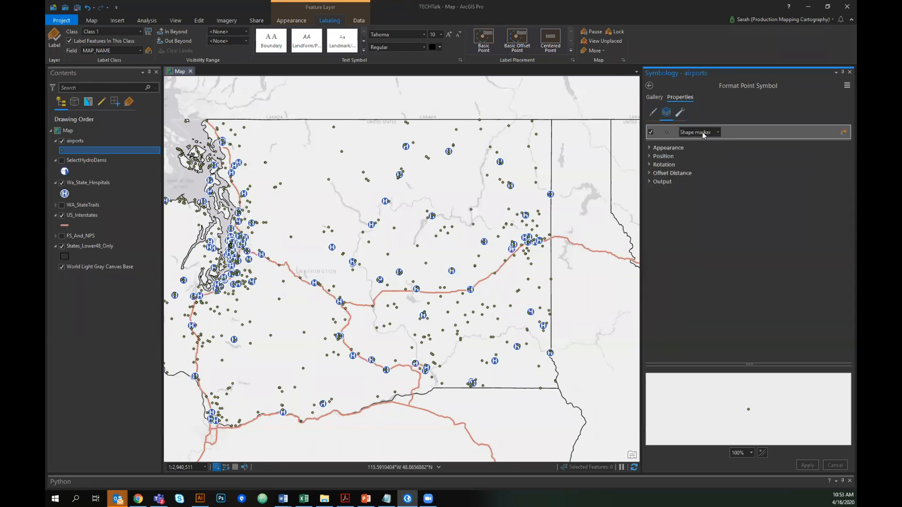
{"action": "left_click", "coordinate": [683, 112]}
{"action": "left_click", "coordinate": [666, 112]}
{"action": "left_click", "coordinate": [654, 97]}
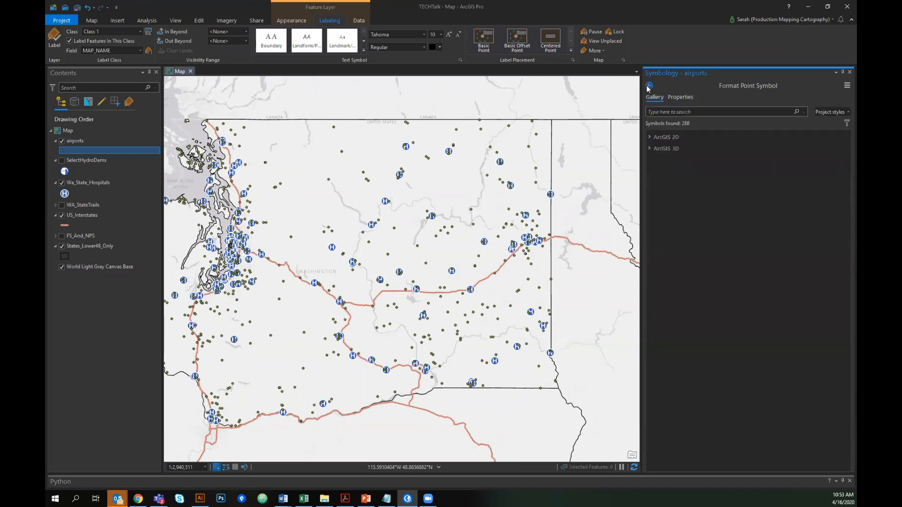
{"action": "left_click", "coordinate": [649, 86]}
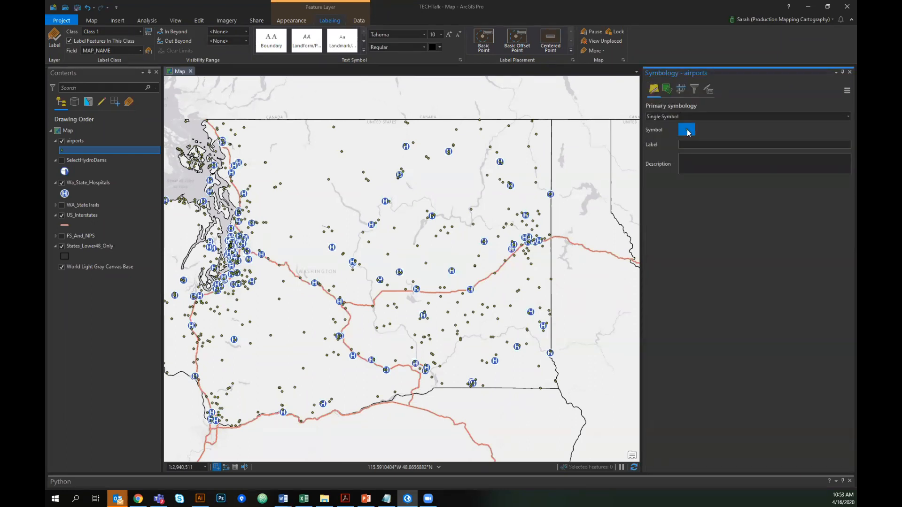
{"action": "left_click", "coordinate": [686, 130]}
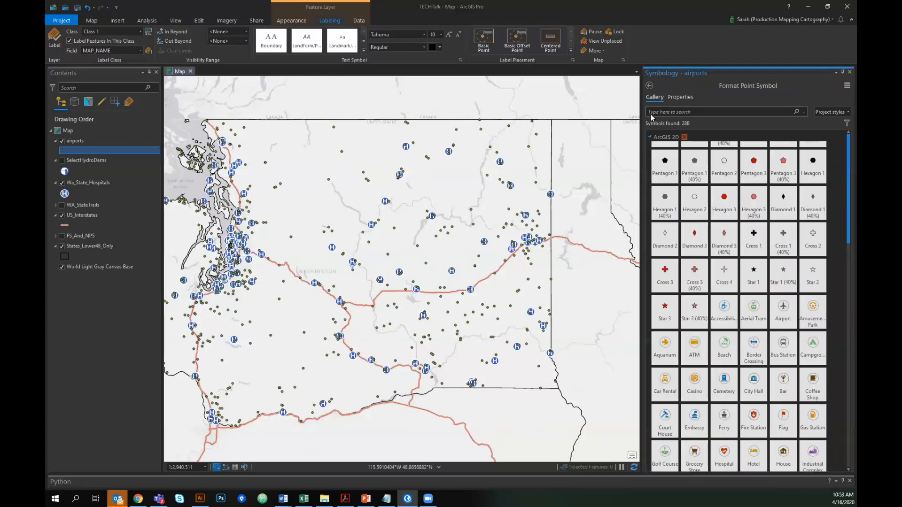
- Open the airports symbol's shape marker appearance settings and browse for a vector file
{"action": "left_click", "coordinate": [679, 97]}
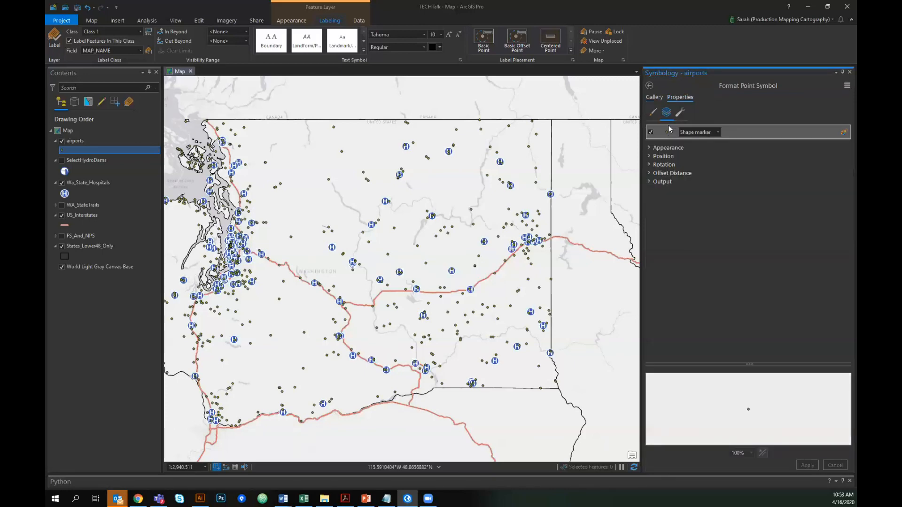
{"action": "left_click", "coordinate": [652, 114]}
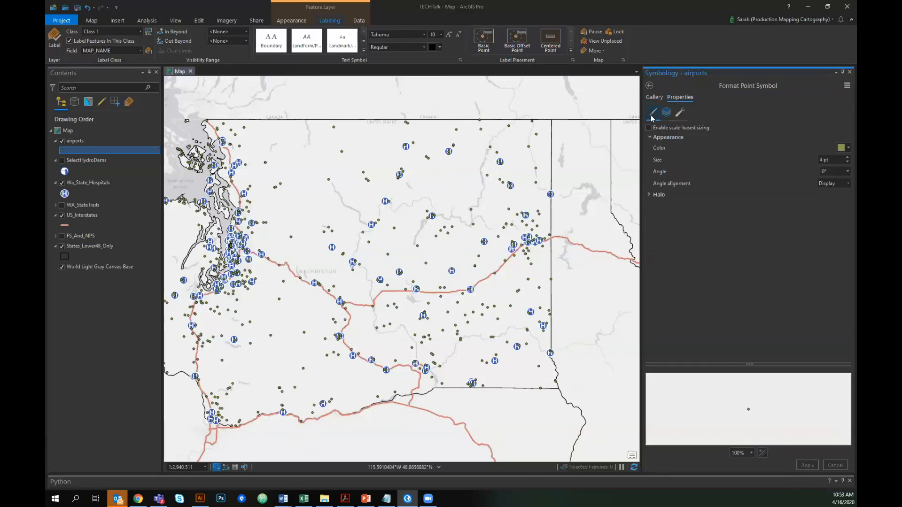
{"action": "left_click", "coordinate": [654, 136]}
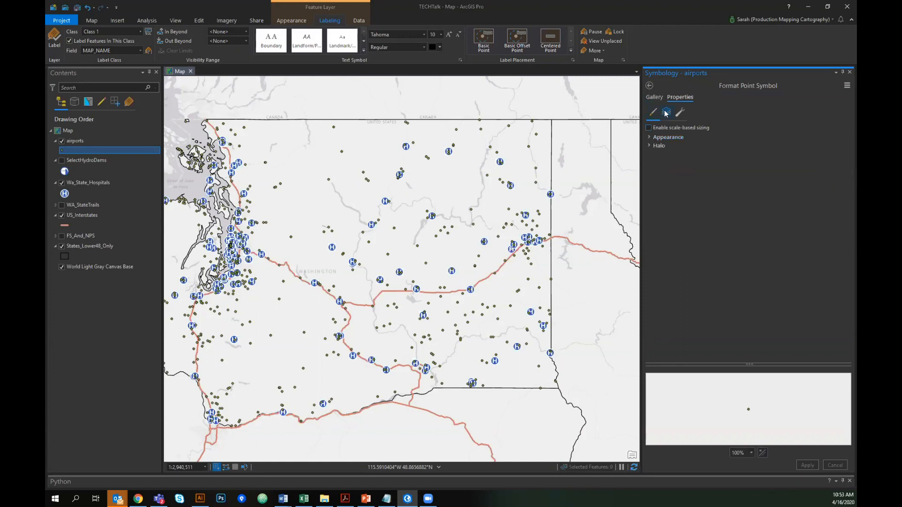
{"action": "left_click", "coordinate": [666, 113]}
{"action": "left_click", "coordinate": [650, 148]}
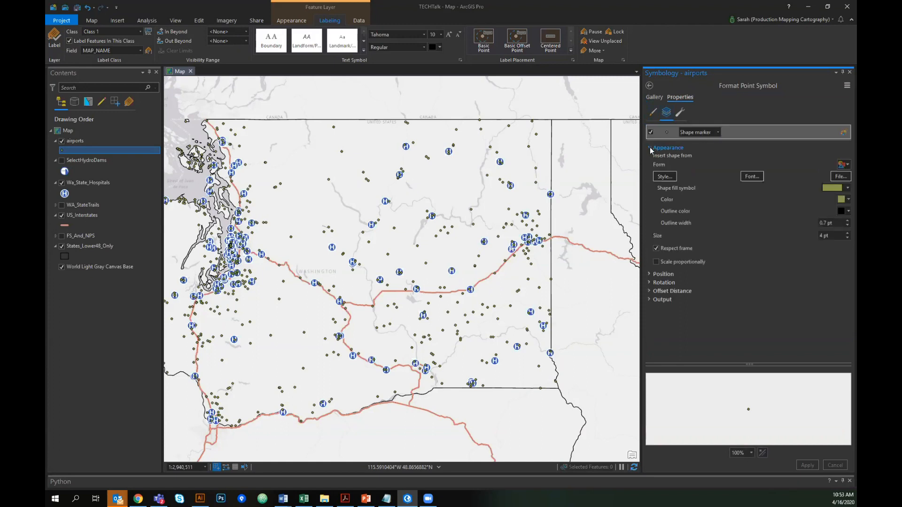
{"action": "left_click", "coordinate": [839, 177]}
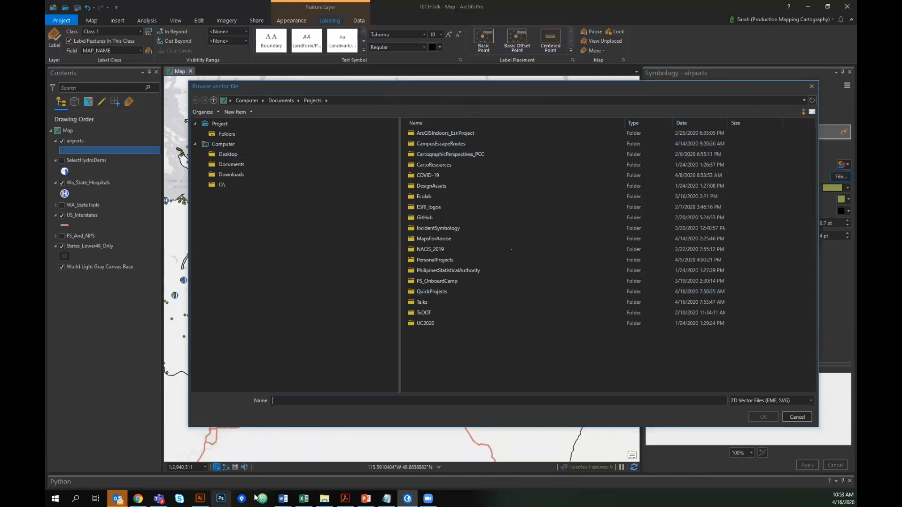
- Copy the IllustratorFiles folder path from the Save As dialog and close the dialog
{"action": "left_click", "coordinate": [200, 498]}
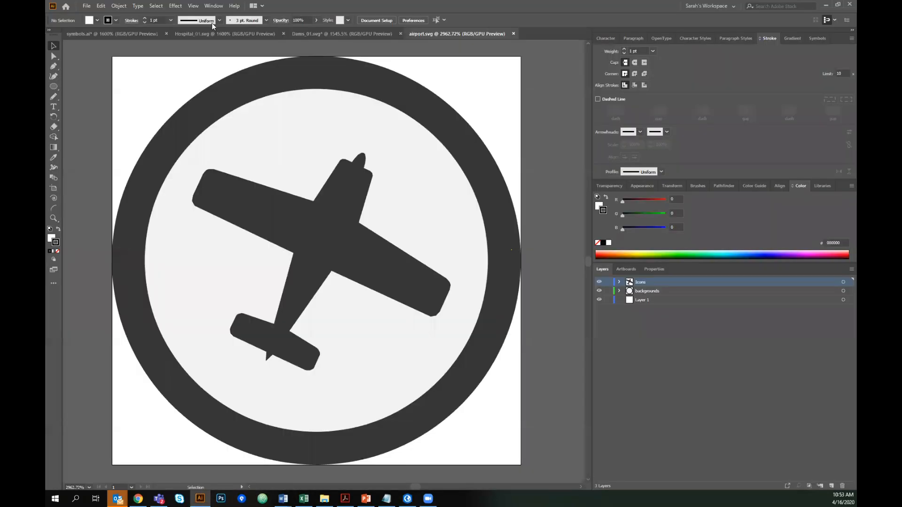
{"action": "left_click", "coordinate": [87, 5]}
{"action": "left_click", "coordinate": [105, 83]}
{"action": "left_click", "coordinate": [370, 48]}
{"action": "key", "text": "ctrl+c"}
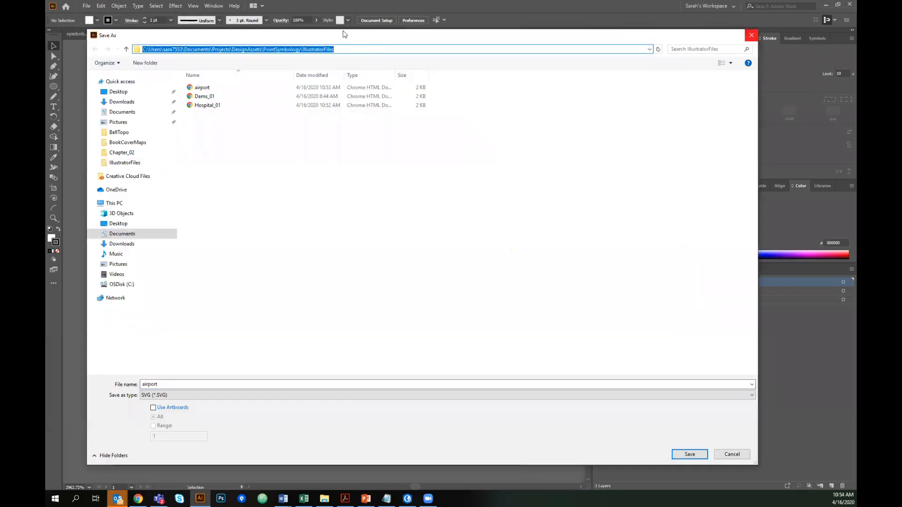
{"action": "left_click", "coordinate": [751, 35]}
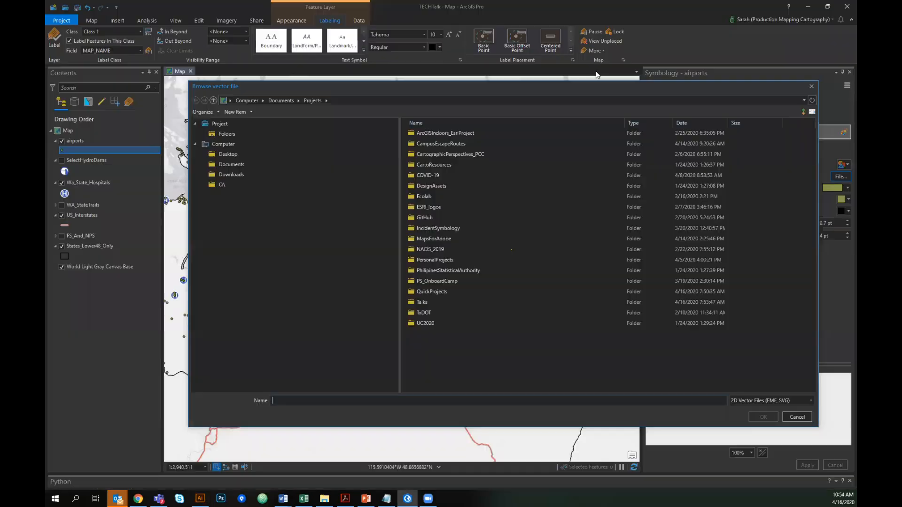
- Navigate the vector file browser to the pasted IllustratorFiles path and insert airport.svg as the shape marker
{"action": "key", "text": "alt+Tab"}
{"action": "left_click", "coordinate": [376, 101]}
{"action": "key", "text": "ctrl+v"}
{"action": "key", "text": "Return"}
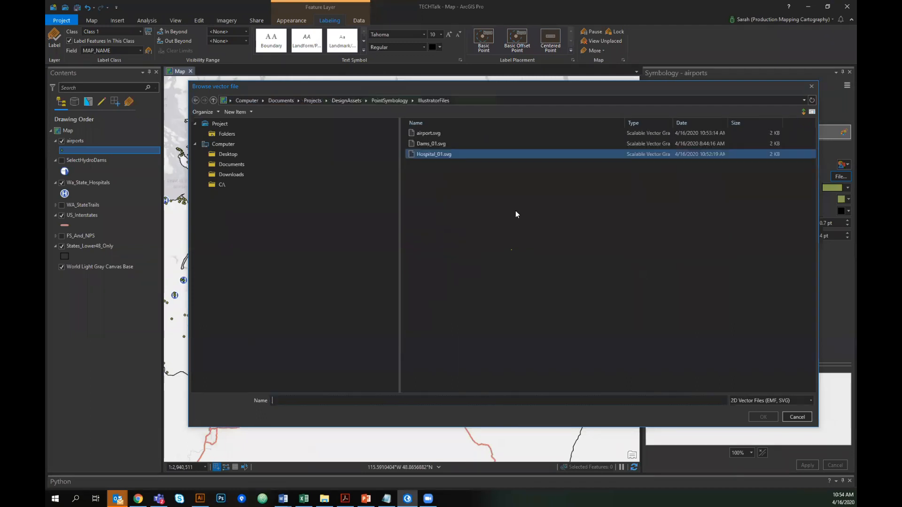
{"action": "left_click", "coordinate": [429, 133]}
{"action": "left_click", "coordinate": [763, 417]}
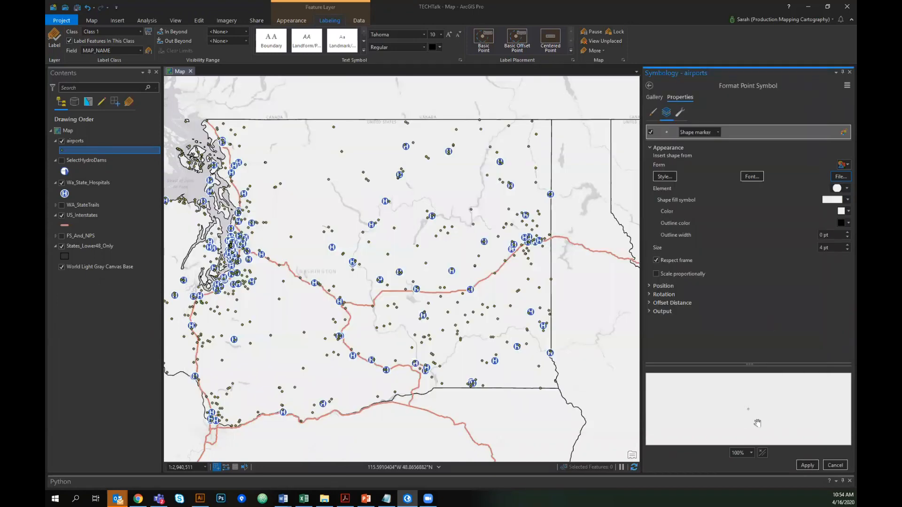
- Set the airport shape marker's size to 15 pt and apply the symbol
{"action": "left_click", "coordinate": [840, 248]}
{"action": "type", "text": "153"}
{"action": "key", "text": "BackSpace"}
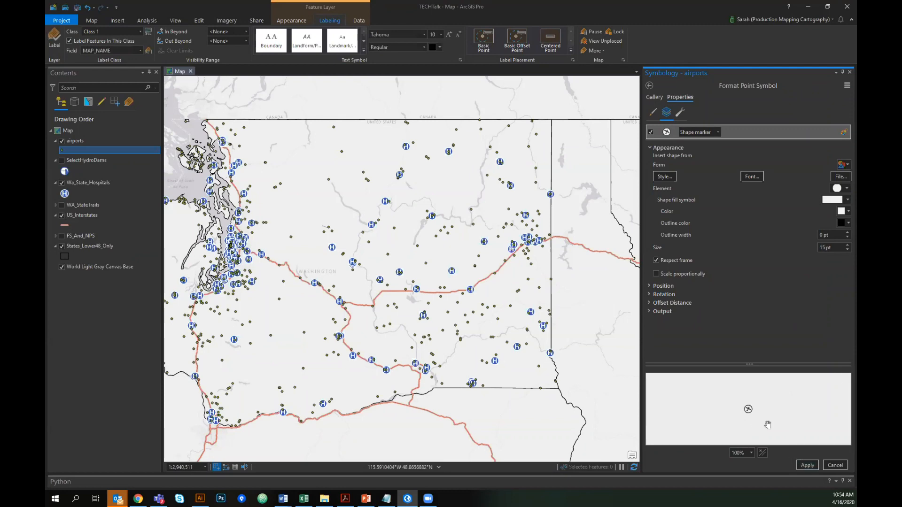
{"action": "left_click", "coordinate": [807, 465]}
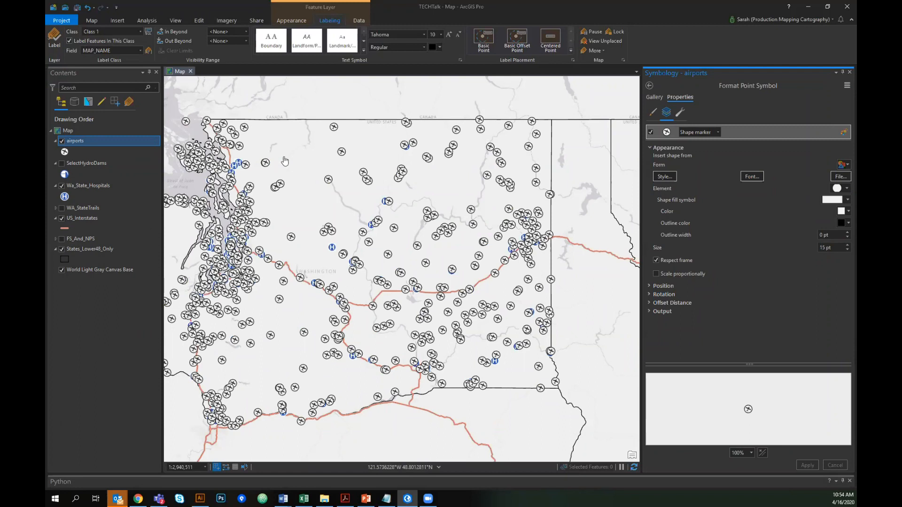
- Hide the Wa_State_Hospitals and US_Interstates layers in the map
{"action": "left_click", "coordinate": [76, 7]}
{"action": "left_click", "coordinate": [61, 185]}
{"action": "left_click", "coordinate": [61, 218]}
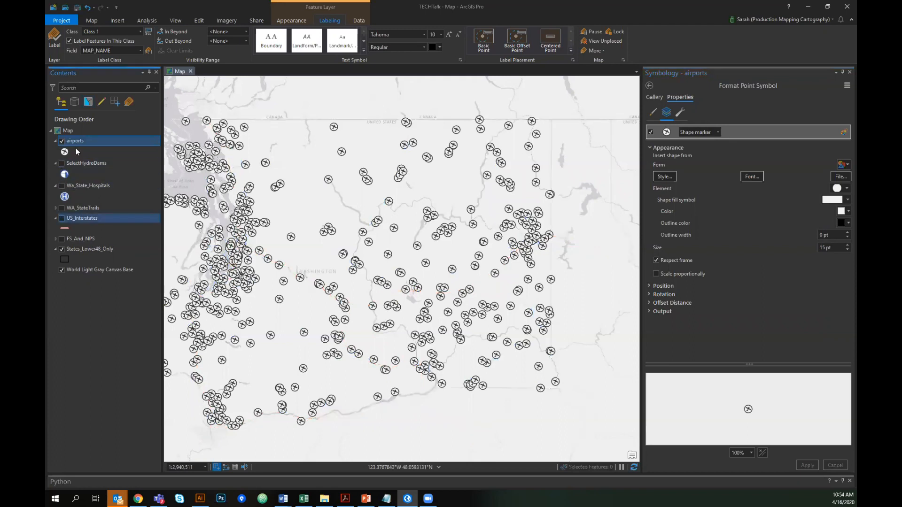
- Start sharing the airports layer as a web layer named Washington_Airports with summary demo and tag airports
{"action": "right_click", "coordinate": [95, 141]}
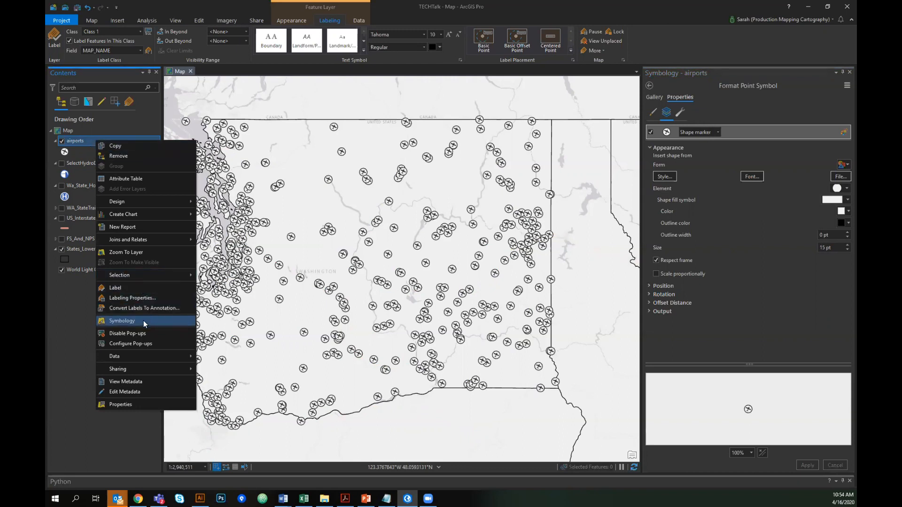
{"action": "mouse_move", "coordinate": [146, 369]}
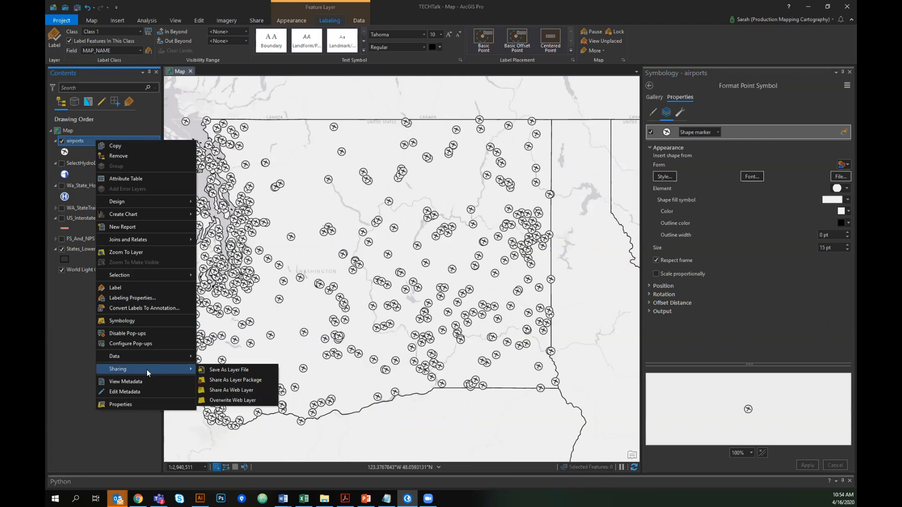
{"action": "left_click", "coordinate": [232, 389]}
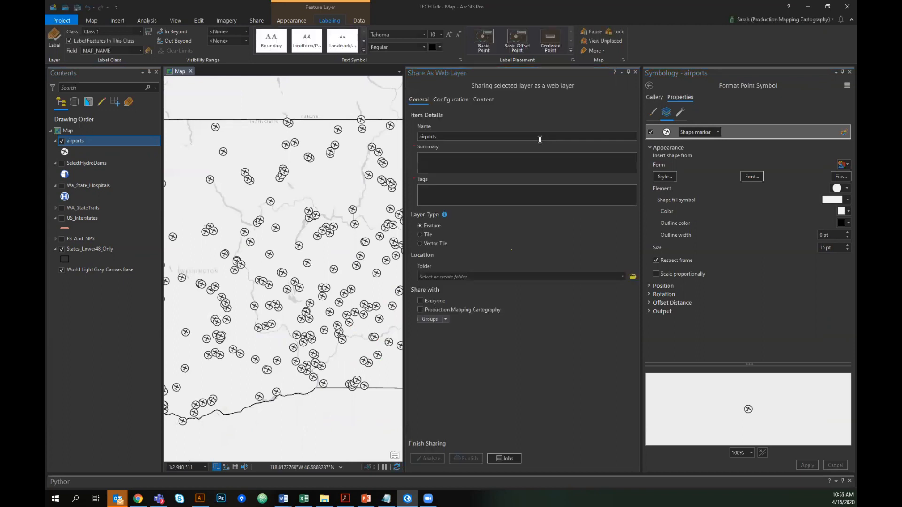
{"action": "left_click", "coordinate": [463, 136]}
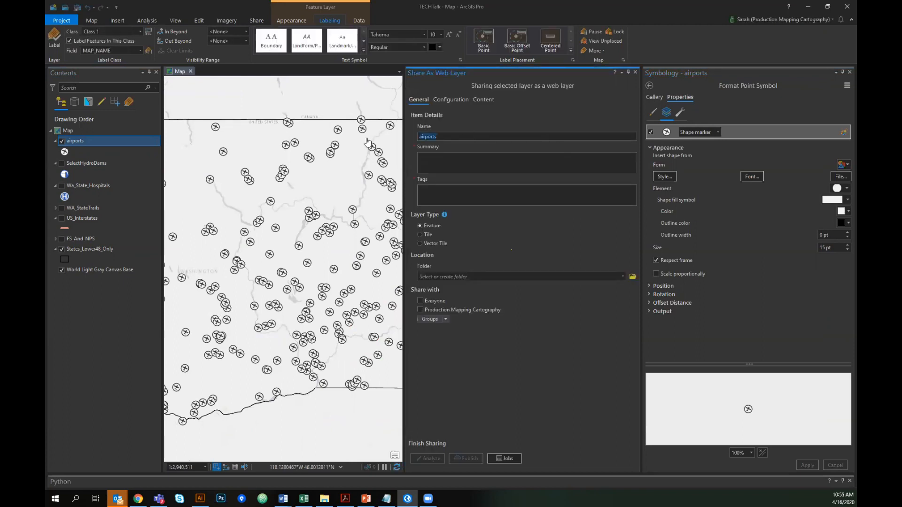
{"action": "key", "text": "BackSpace"}
{"action": "type", "text": "demo"}
{"action": "key", "text": "Tab"}
{"action": "type", "text": "airports"}
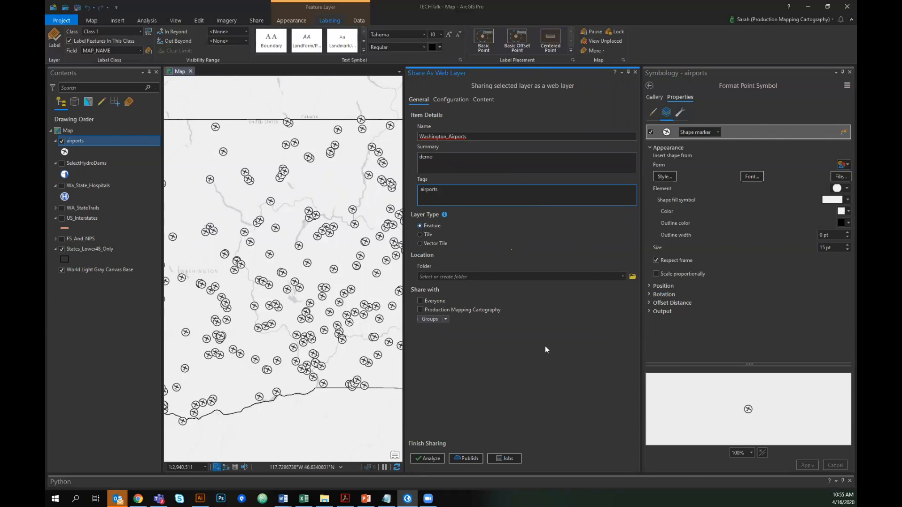
- Share the web layer with Production Mapping Cartography, analyze it, and publish it
{"action": "left_click", "coordinate": [420, 310]}
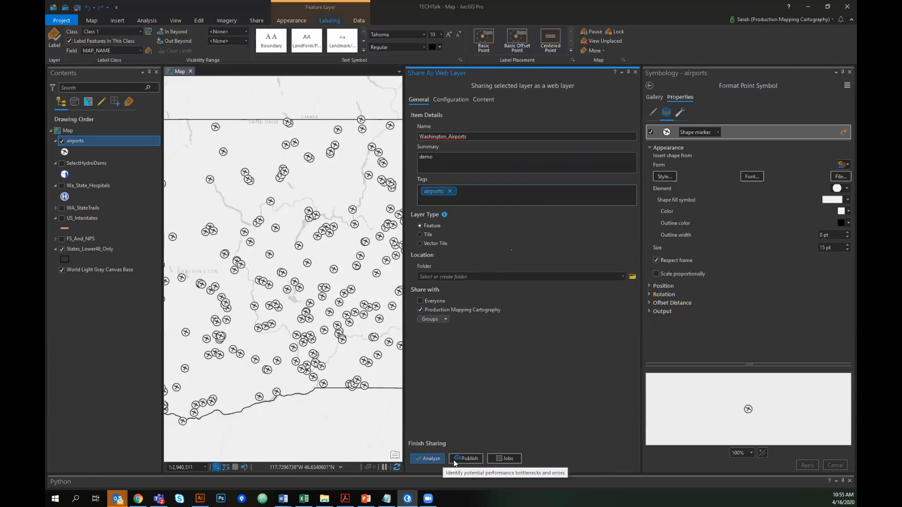
{"action": "left_click", "coordinate": [432, 458]}
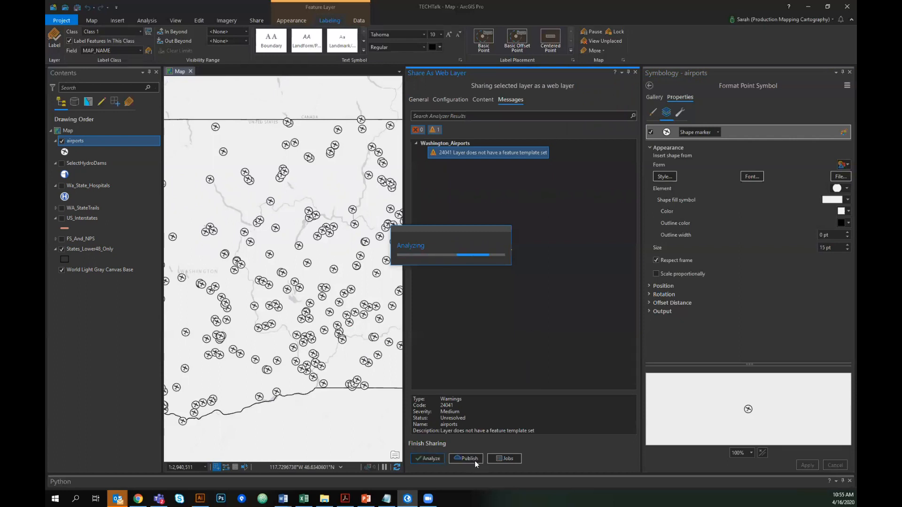
{"action": "left_click", "coordinate": [471, 458]}
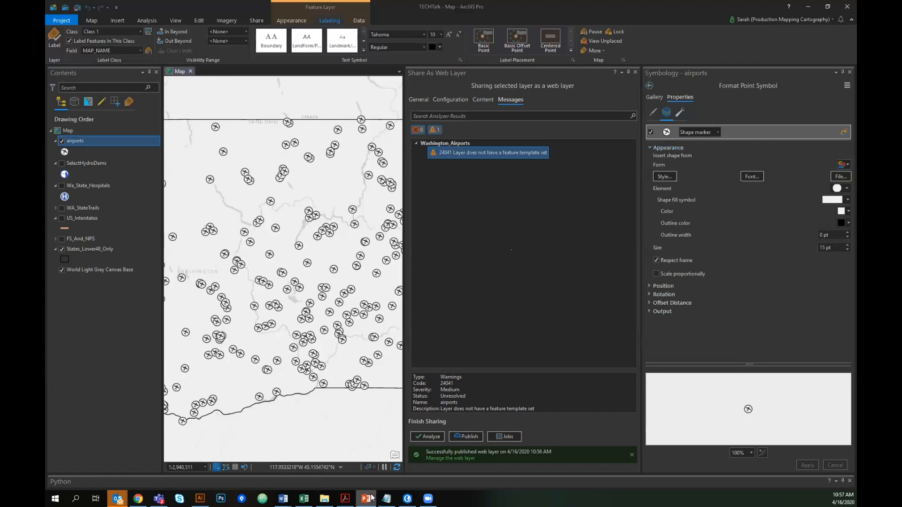
- Switch to Illustrator and save the symbols.ai document
{"action": "left_click", "coordinate": [200, 498]}
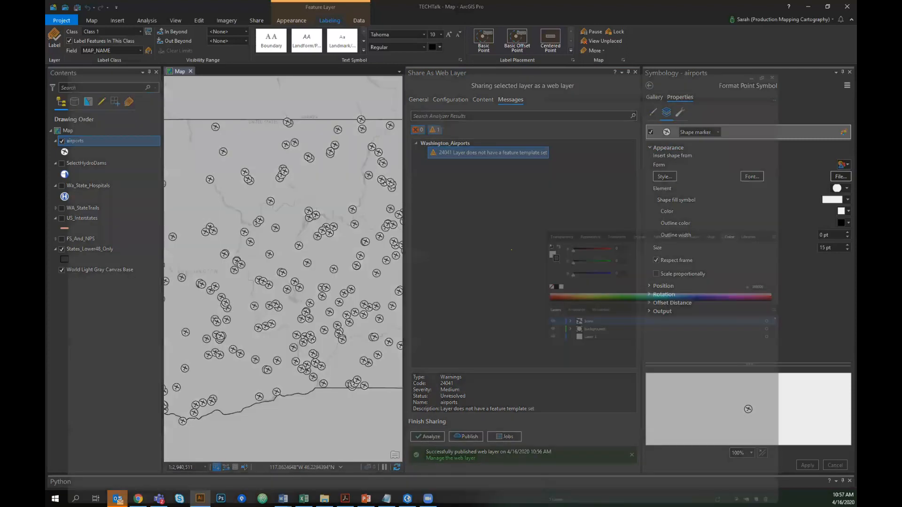
{"action": "left_click", "coordinate": [109, 32]}
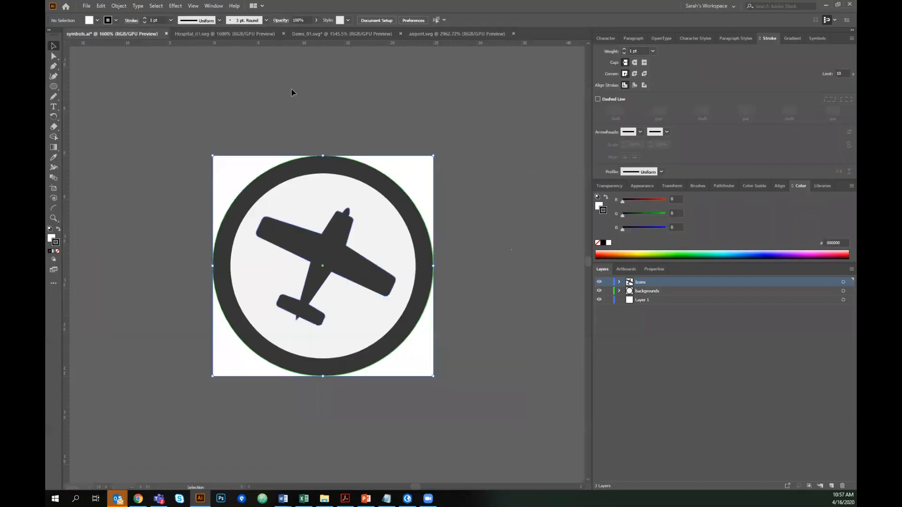
{"action": "left_click_drag", "start_coordinate": [291, 88], "coordinate": [562, 313]}
{"action": "left_click", "coordinate": [511, 335]}
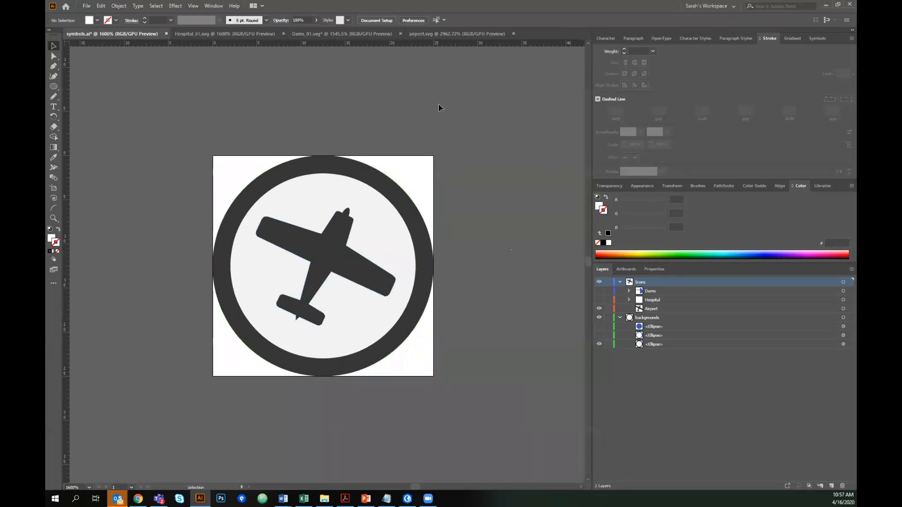
{"action": "left_click", "coordinate": [230, 34]}
{"action": "left_click", "coordinate": [113, 34]}
{"action": "key", "text": "ctrl+s"}
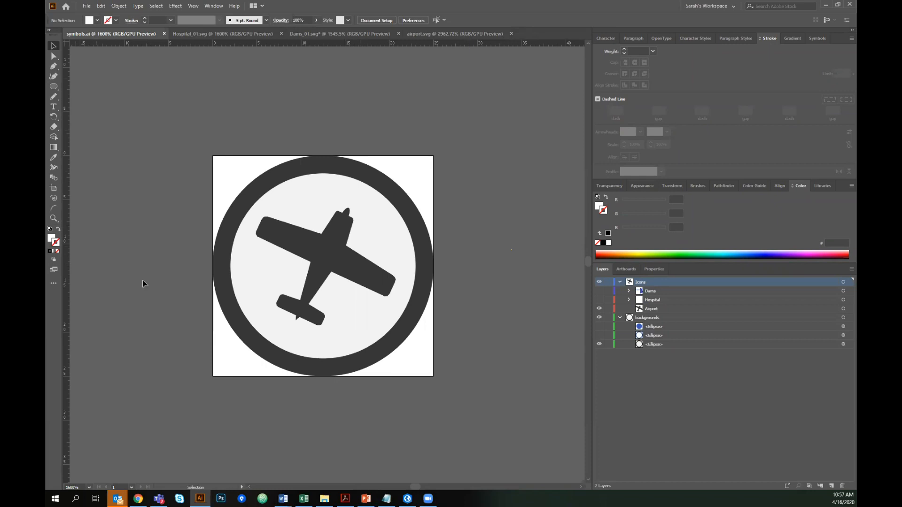
{"action": "left_click", "coordinate": [87, 6]}
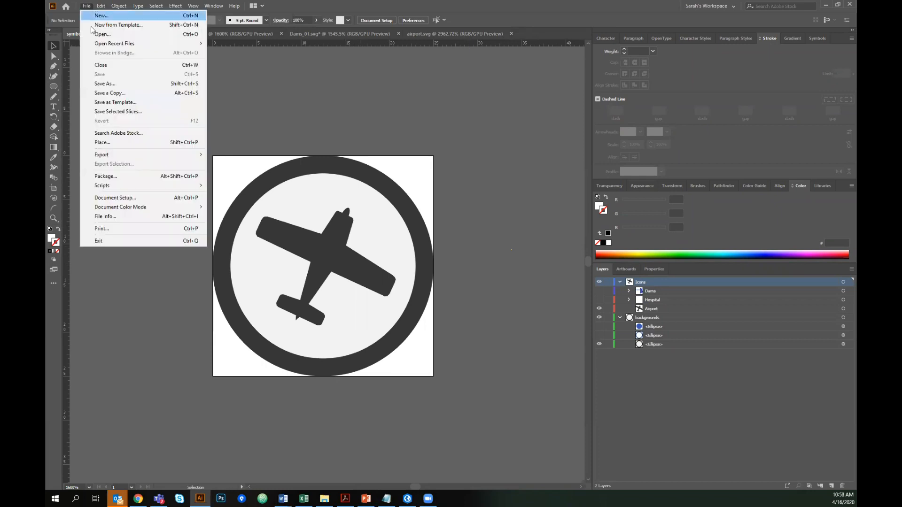
{"action": "left_click", "coordinate": [104, 85]}
{"action": "left_click", "coordinate": [250, 396]}
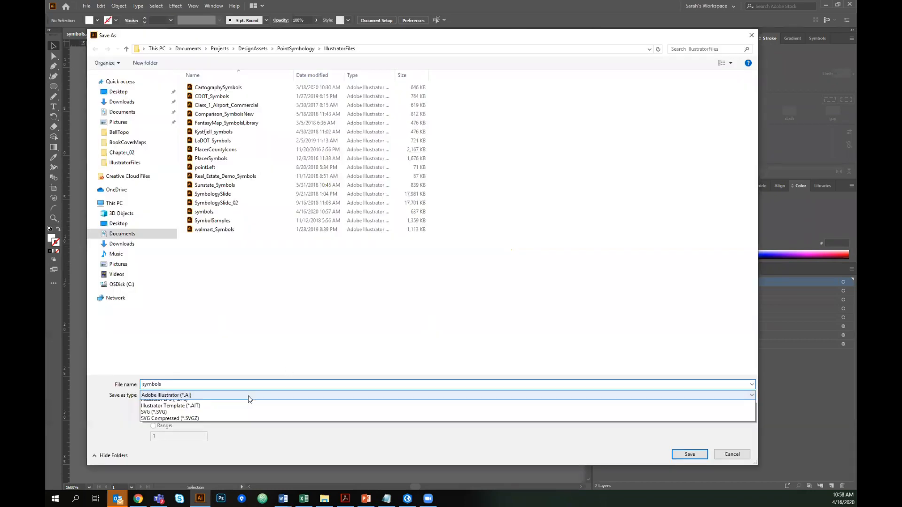
{"action": "left_click", "coordinate": [249, 397]}
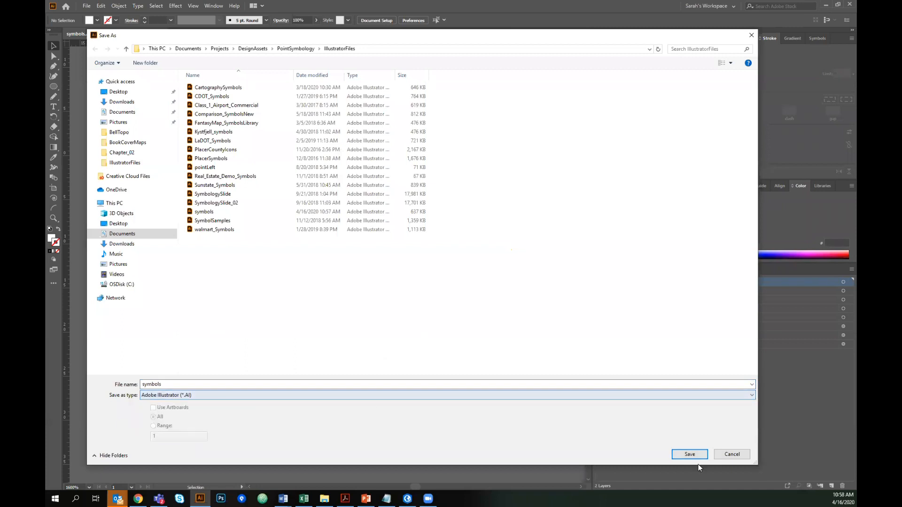
{"action": "left_click", "coordinate": [734, 456]}
{"action": "left_click", "coordinate": [87, 6]}
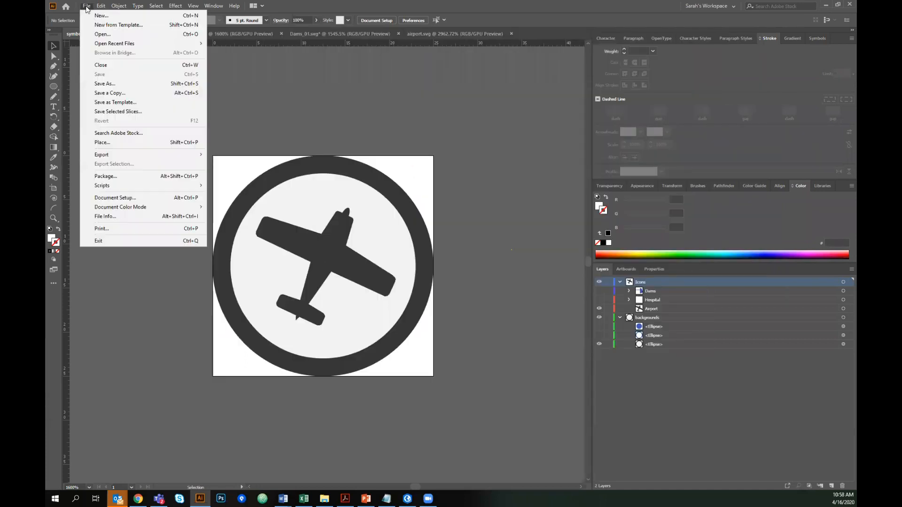
{"action": "mouse_move", "coordinate": [105, 43]}
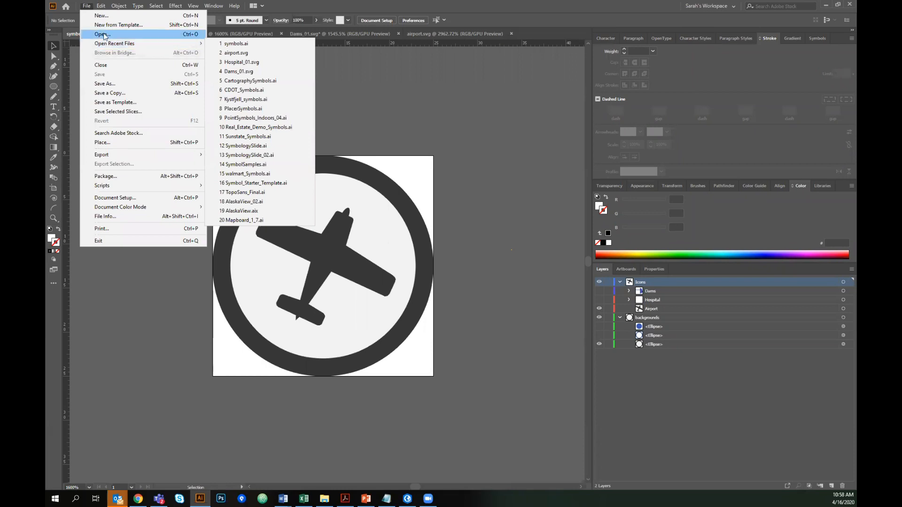
{"action": "left_click", "coordinate": [384, 81]}
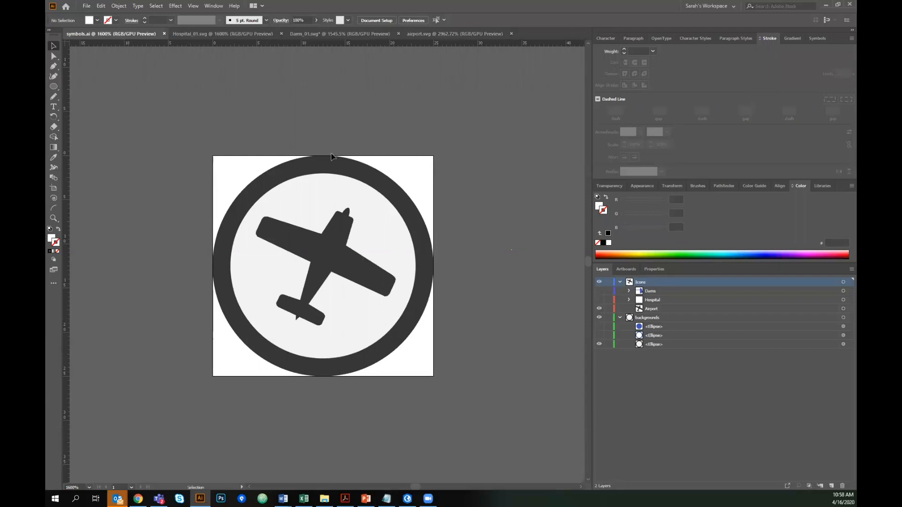
{"action": "left_click", "coordinate": [219, 497]}
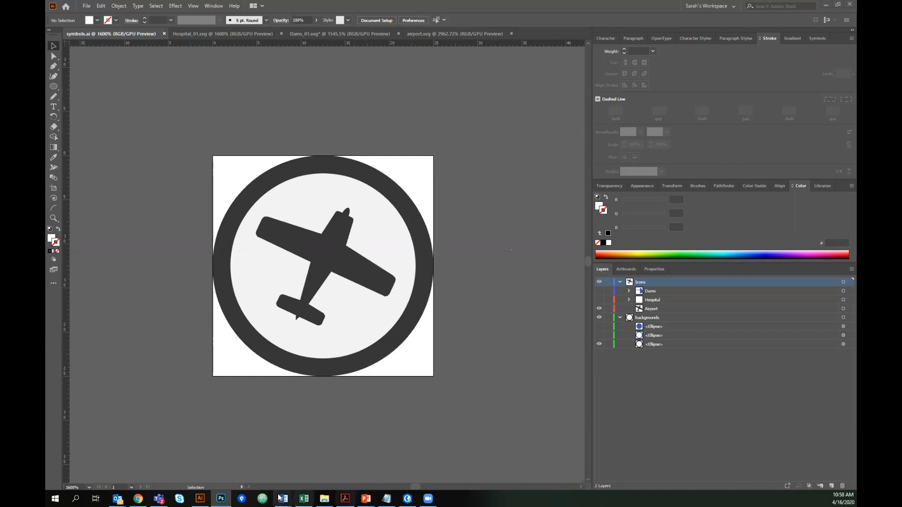
{"action": "left_click", "coordinate": [86, 6]}
{"action": "left_click", "coordinate": [104, 84]}
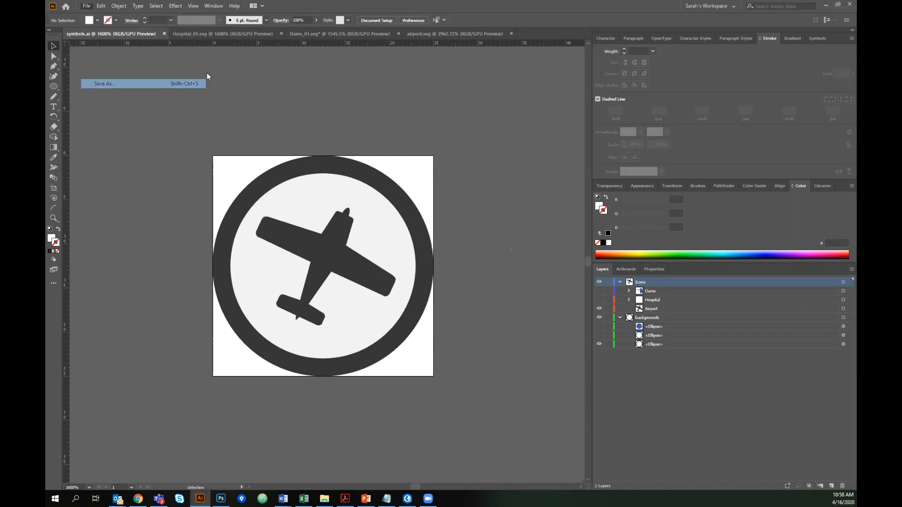
{"action": "left_click", "coordinate": [370, 48]}
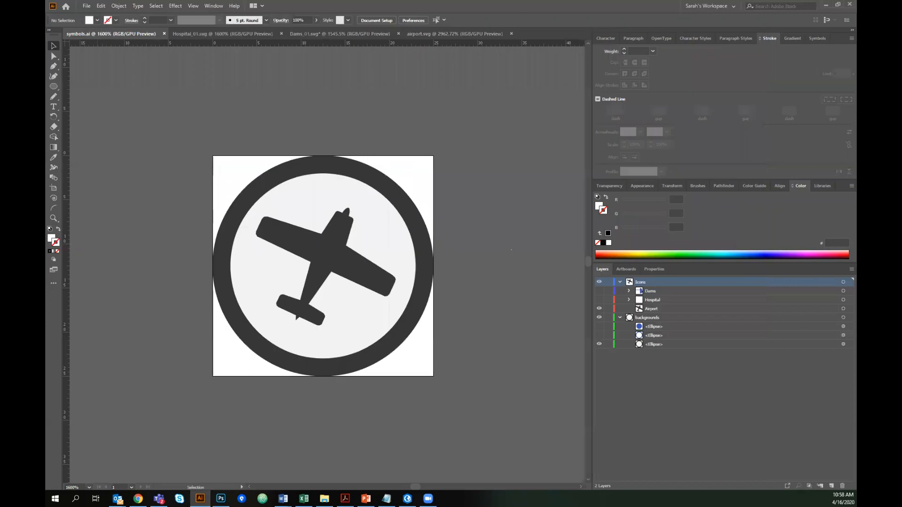
{"action": "left_click", "coordinate": [750, 34]}
{"action": "left_click", "coordinate": [221, 499]}
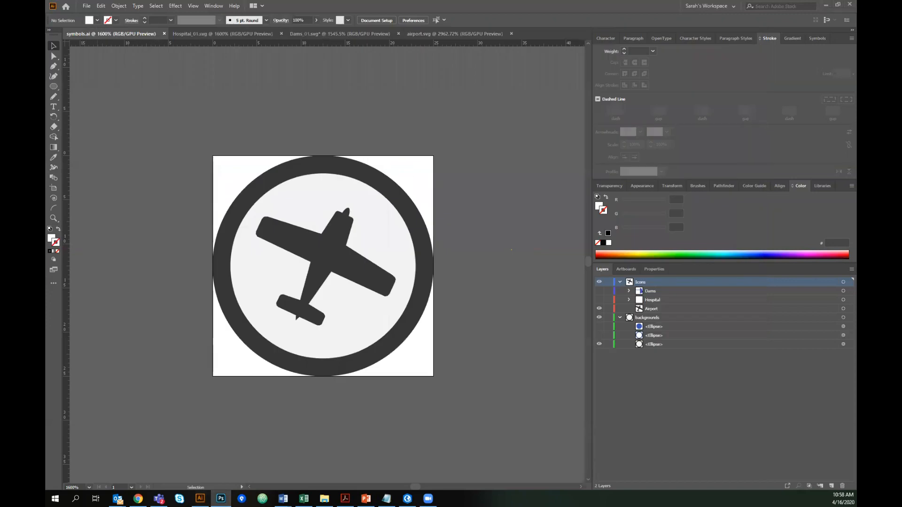
{"action": "key", "text": "ctrl+o"}
{"action": "left_click_drag", "start_coordinate": [901, 8], "coordinate": [856, 8]}
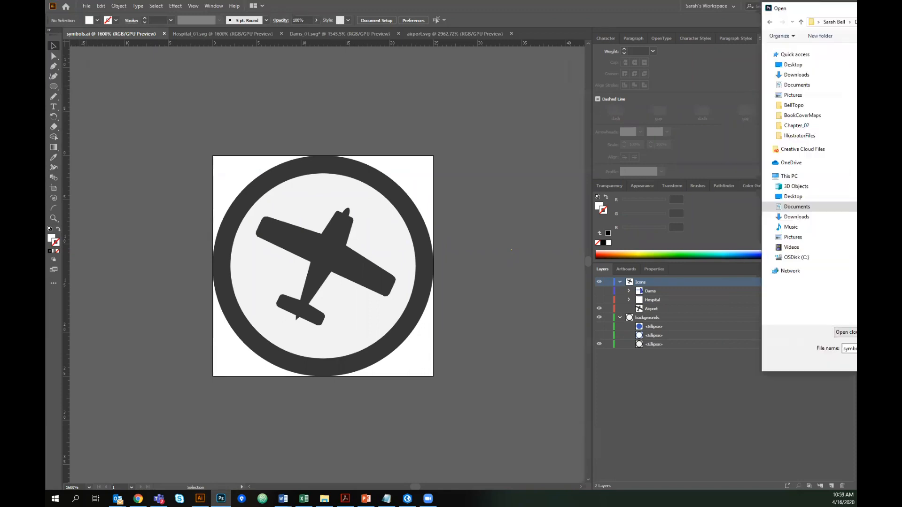
{"action": "key", "text": "Return"}
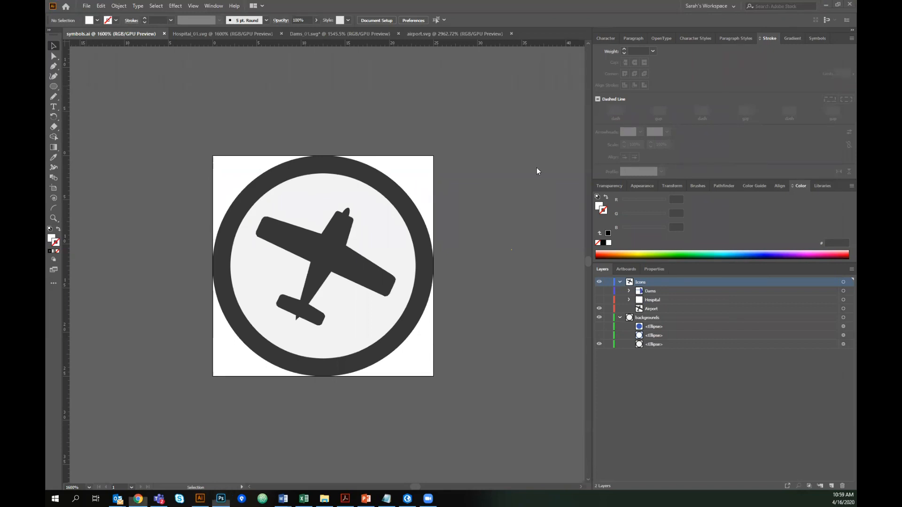
- Switch to ArcGIS Online and open the hosted Washington_Airports layer in the Map Viewer
{"action": "key", "text": "alt+Tab"}
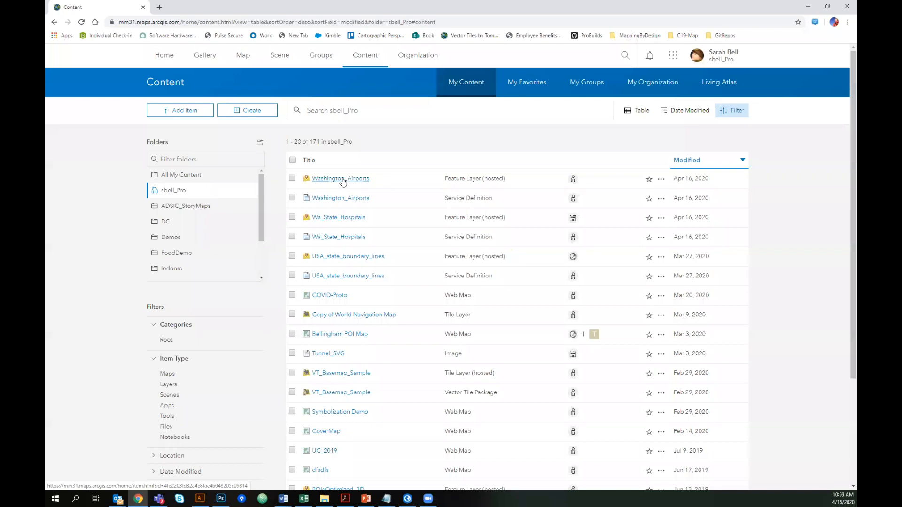
{"action": "left_click", "coordinate": [342, 180]}
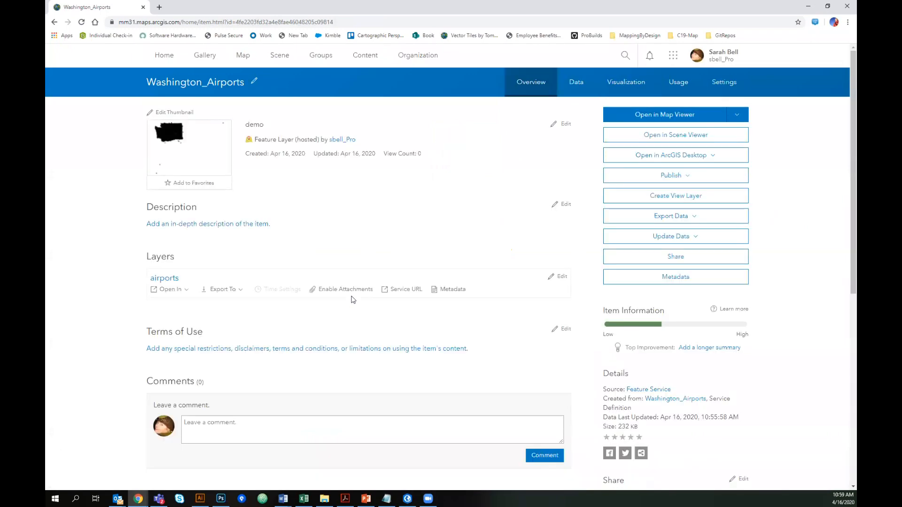
{"action": "left_click", "coordinate": [159, 137]}
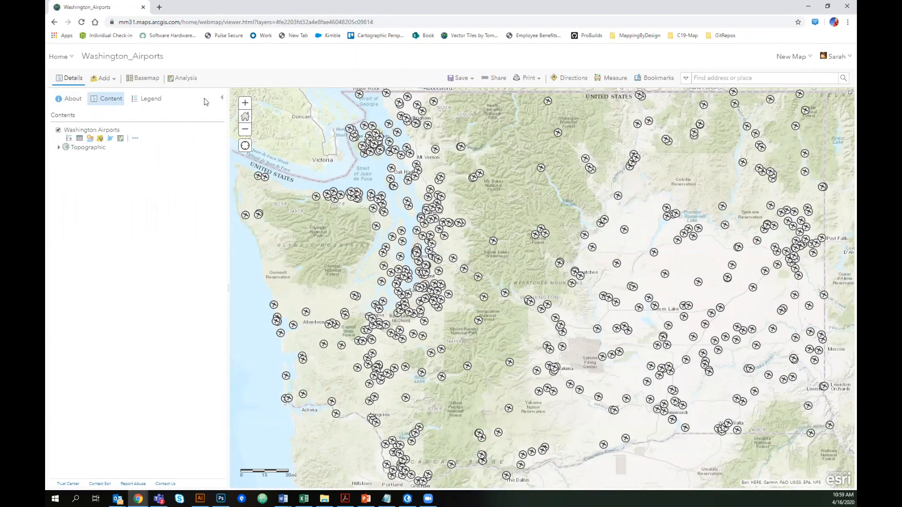
- Inspect an airport feature's pop-up on the web map
{"action": "left_click", "coordinate": [222, 100]}
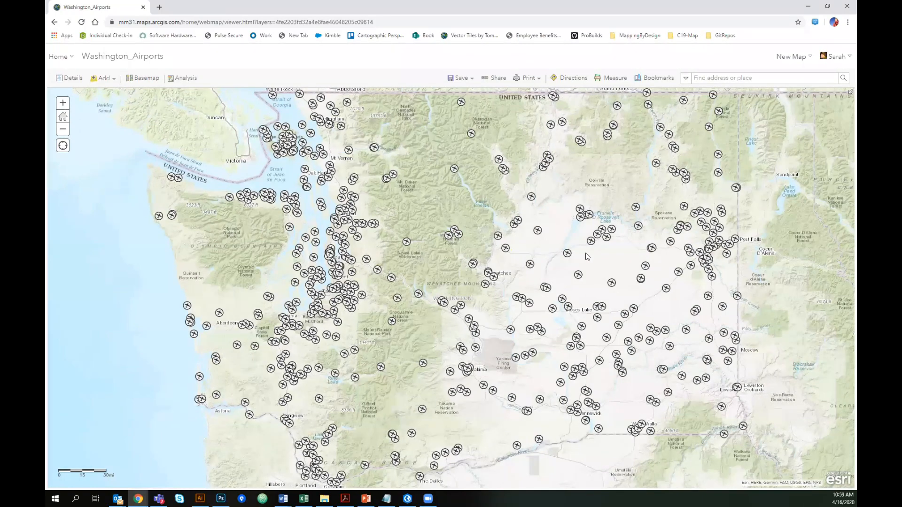
{"action": "left_click", "coordinate": [454, 169]}
{"action": "left_click_drag", "start_coordinate": [585, 119], "coordinate": [588, 177]}
{"action": "scroll", "coordinate": [586, 113], "scroll_direction": "up", "scroll_amount": 5}
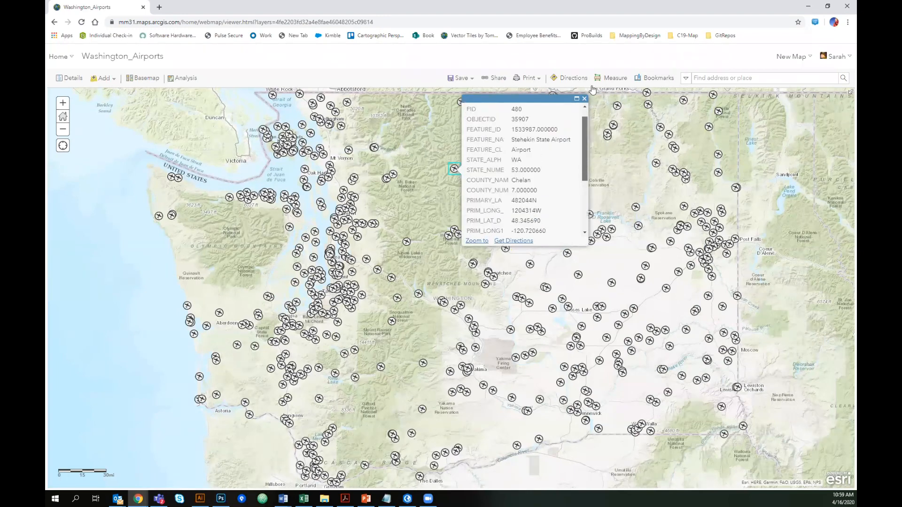
{"action": "left_click_drag", "start_coordinate": [585, 117], "coordinate": [585, 99]}
{"action": "left_click", "coordinate": [585, 99]}
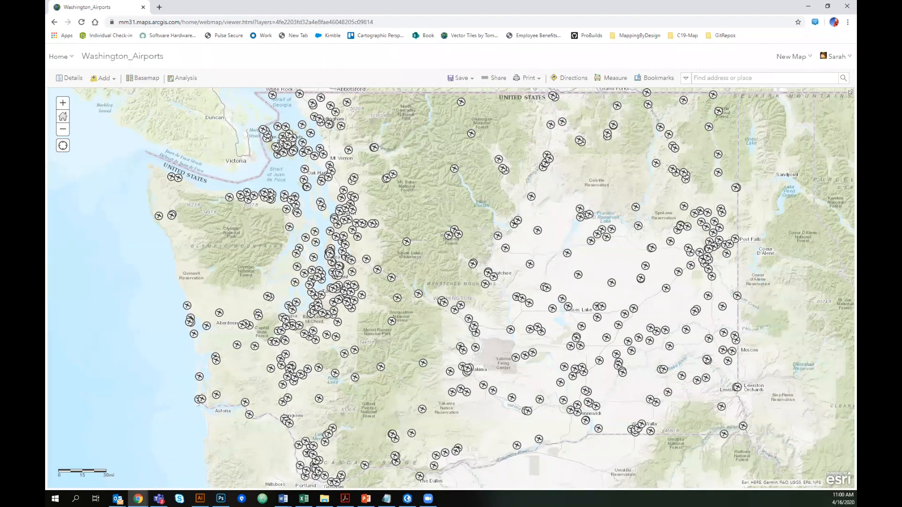
{"action": "key", "text": "alt+Tab"}
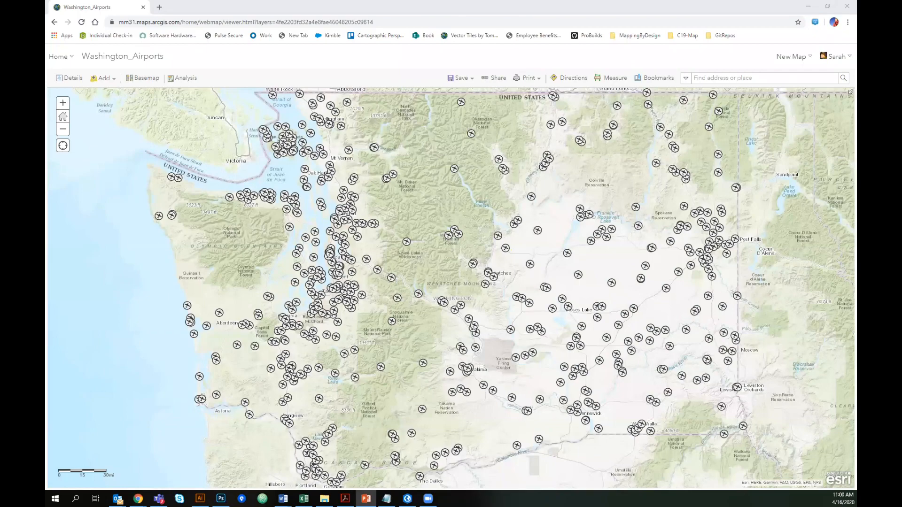
{"action": "key", "text": "alt+Tab"}
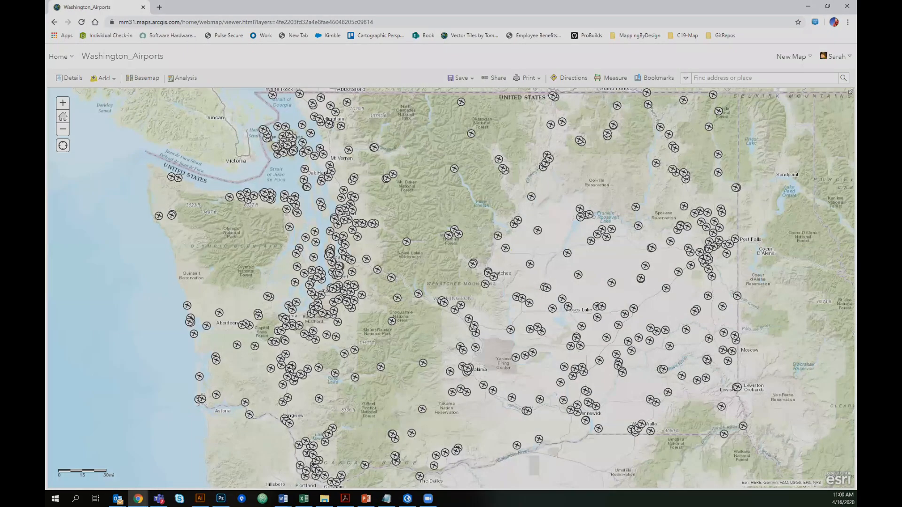